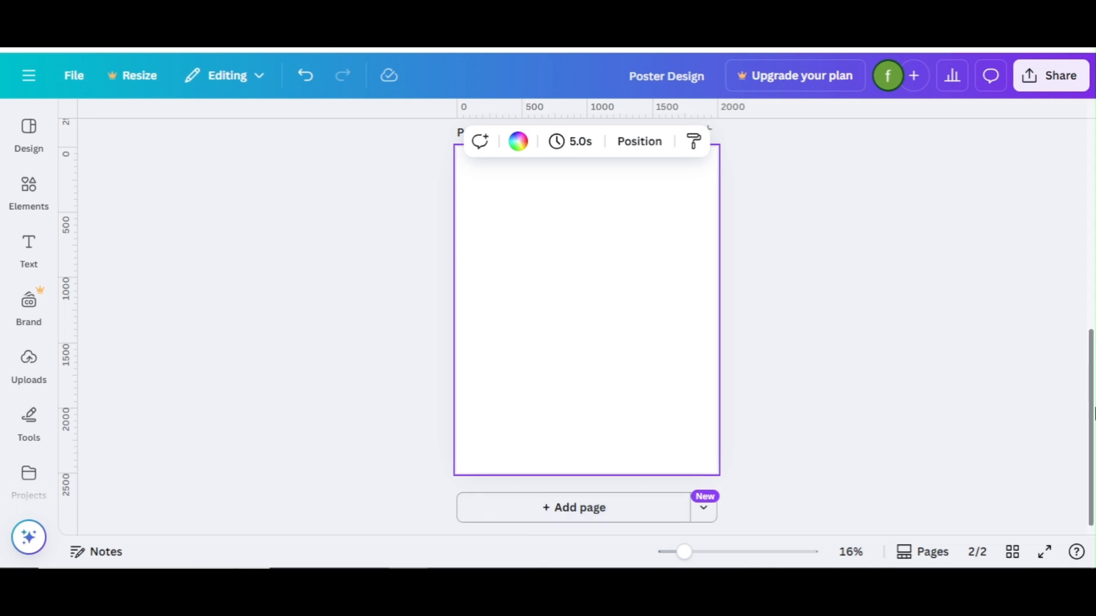
Step: Fill the blank page 2 background with the linear gradient from #ffd4d1 to #ff4e67 used on page 1's Background sample
scroll(1042, 283, up, 5)
click(654, 253)
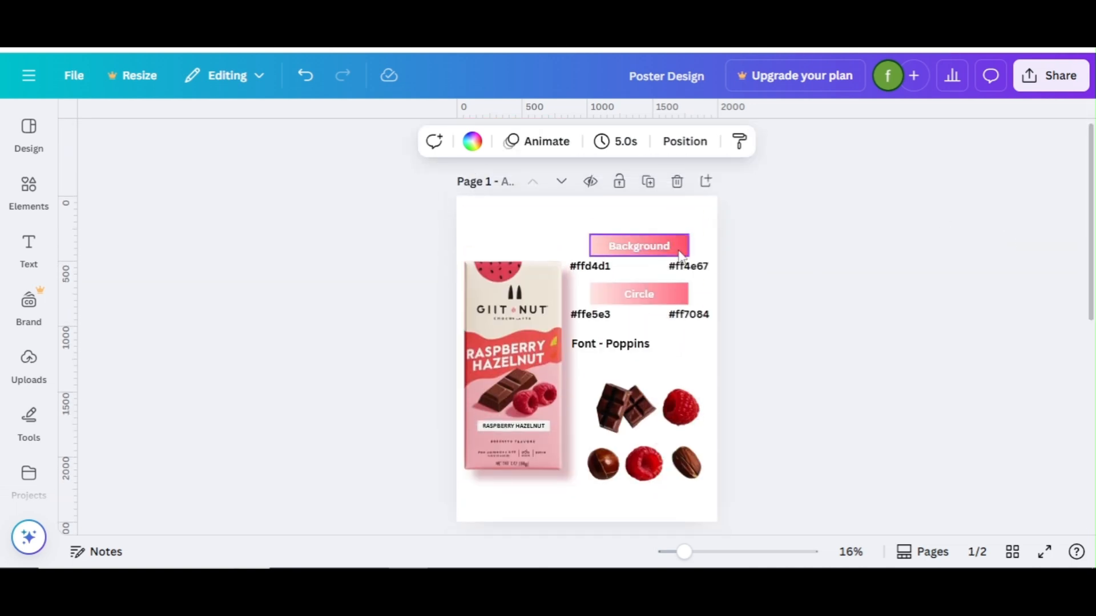
click(219, 142)
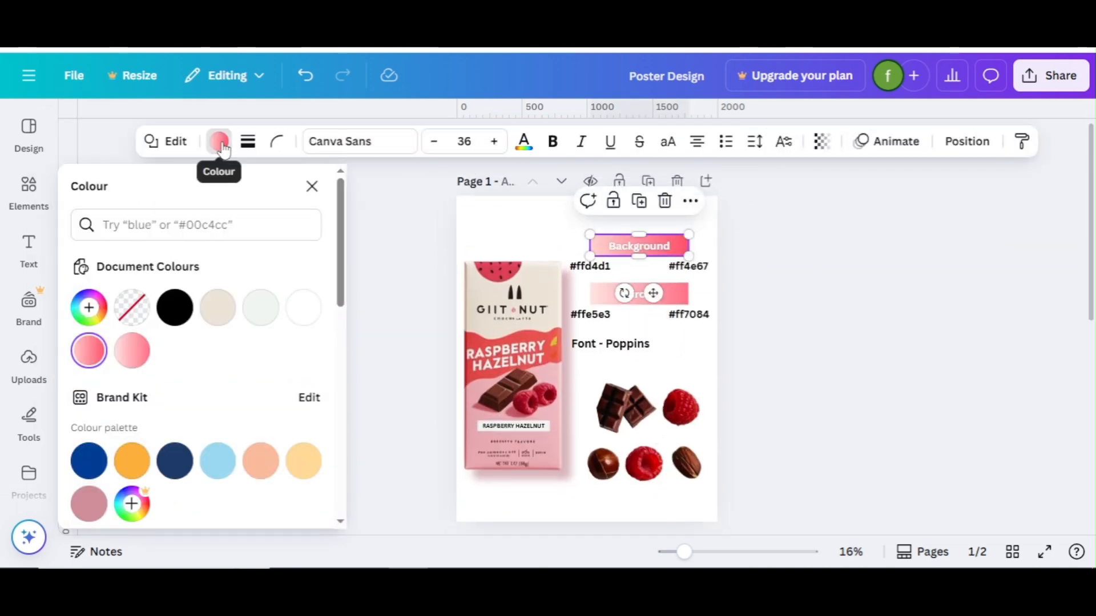
scroll(1050, 290, down, 5)
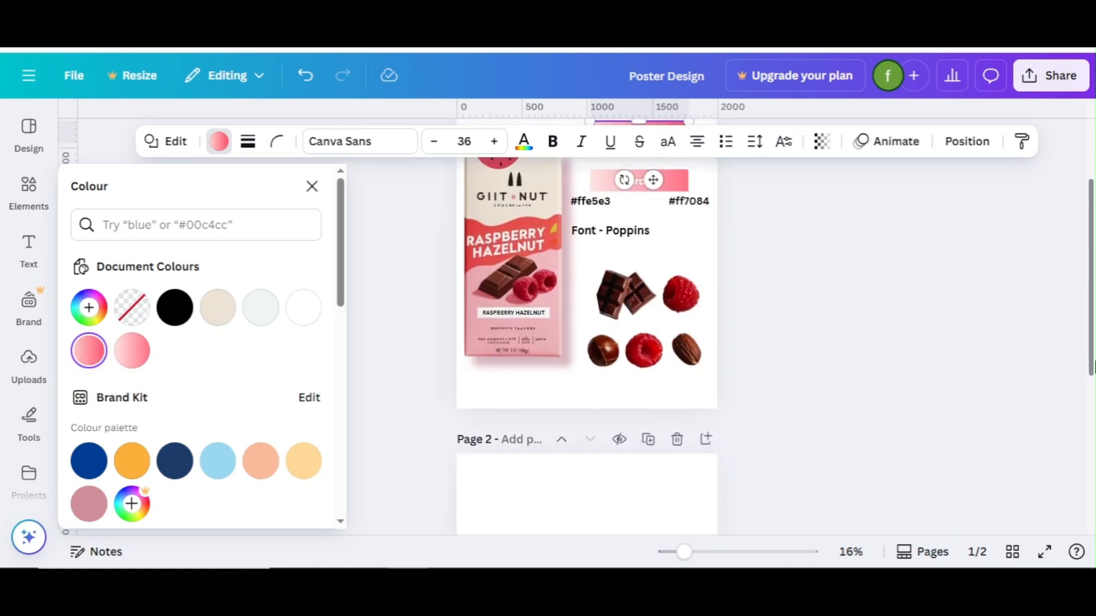
click(609, 338)
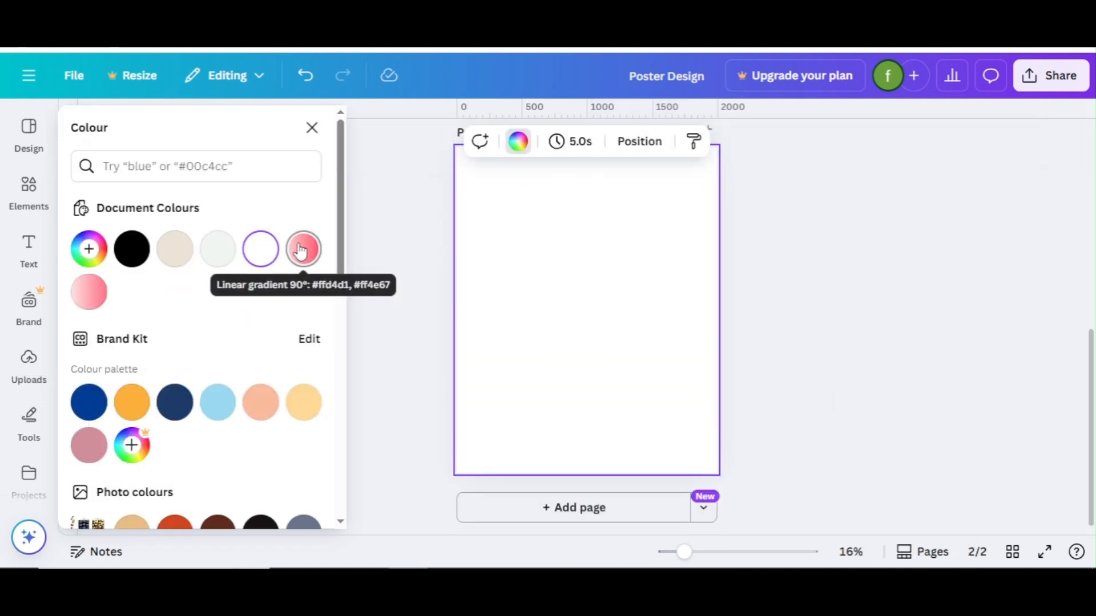
click(300, 249)
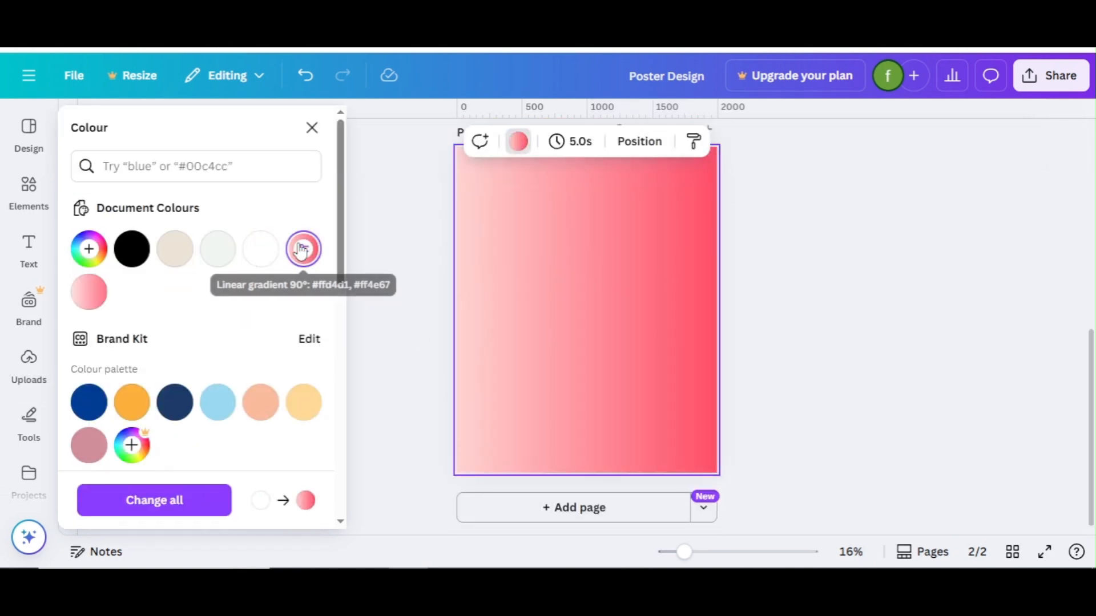
Step: Change the page 2 background gradient to the diagonal style running from upper left to lower right
click(88, 249)
click(196, 438)
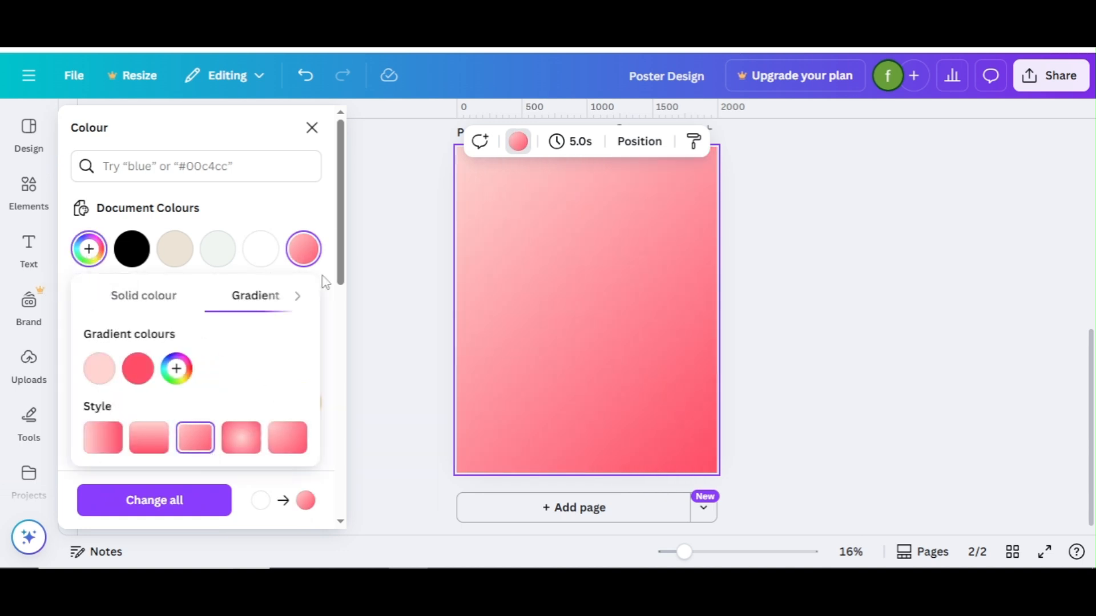
click(311, 127)
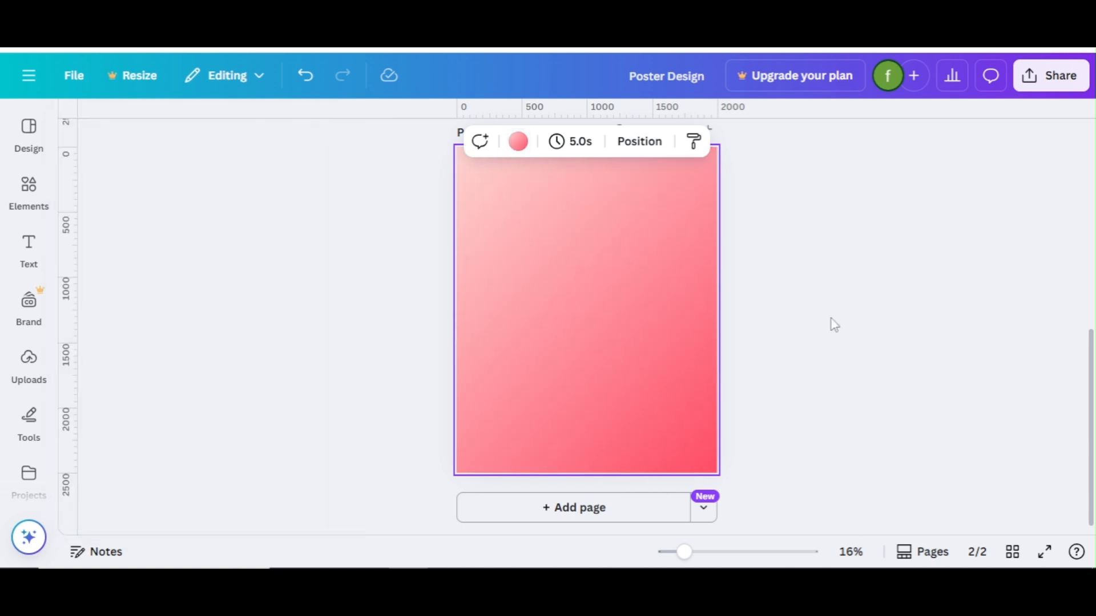
Step: Copy the grouped chocolate bar from page 1 onto page 2 and place it centred in the lower part of the page
scroll(1066, 289, up, 5)
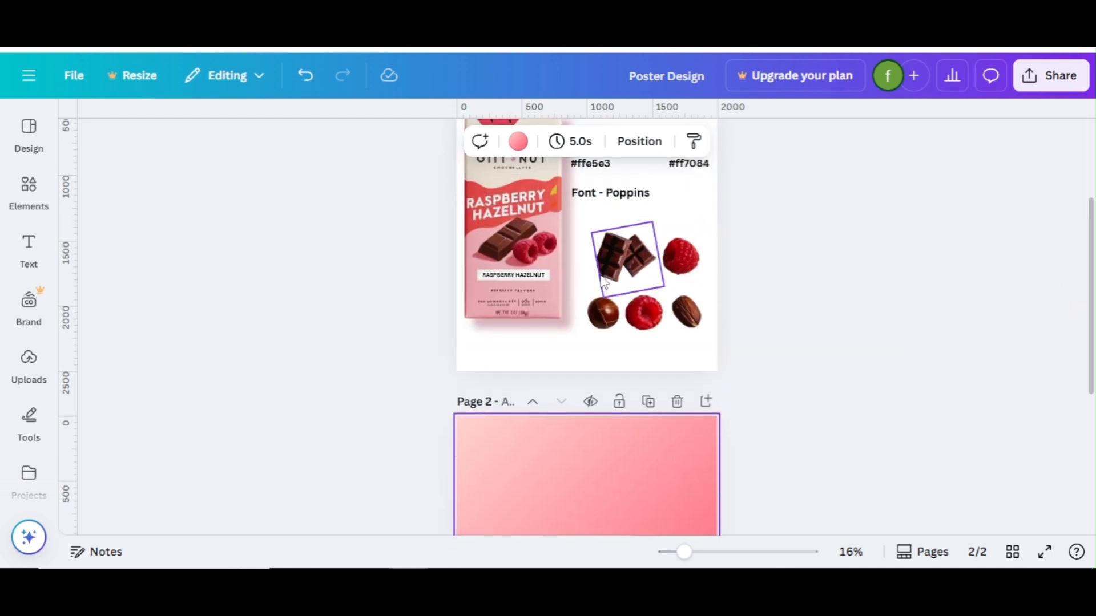
click(523, 277)
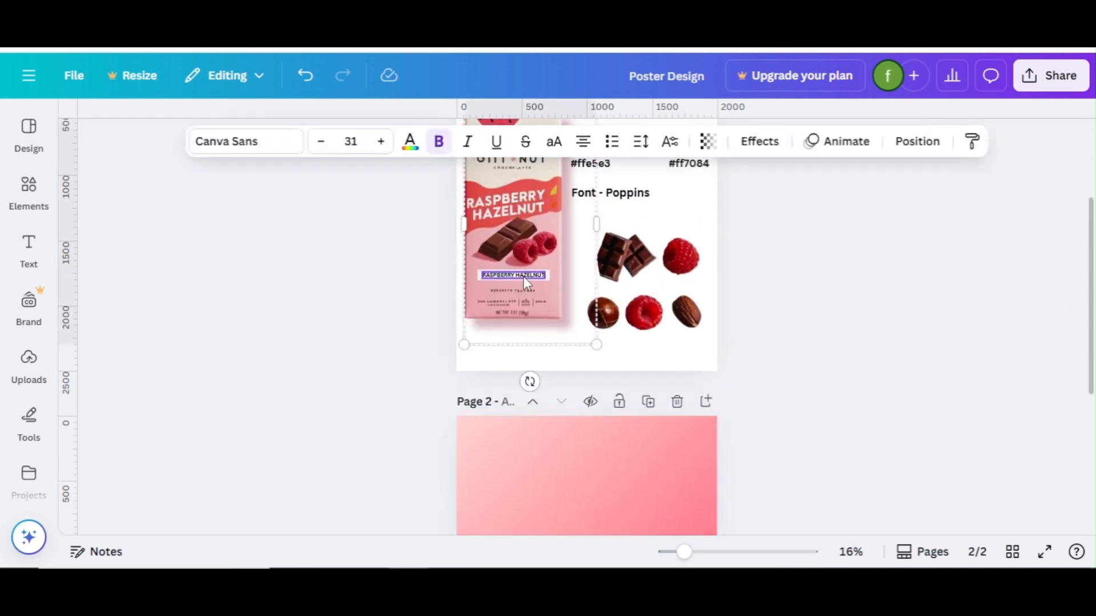
click(597, 343)
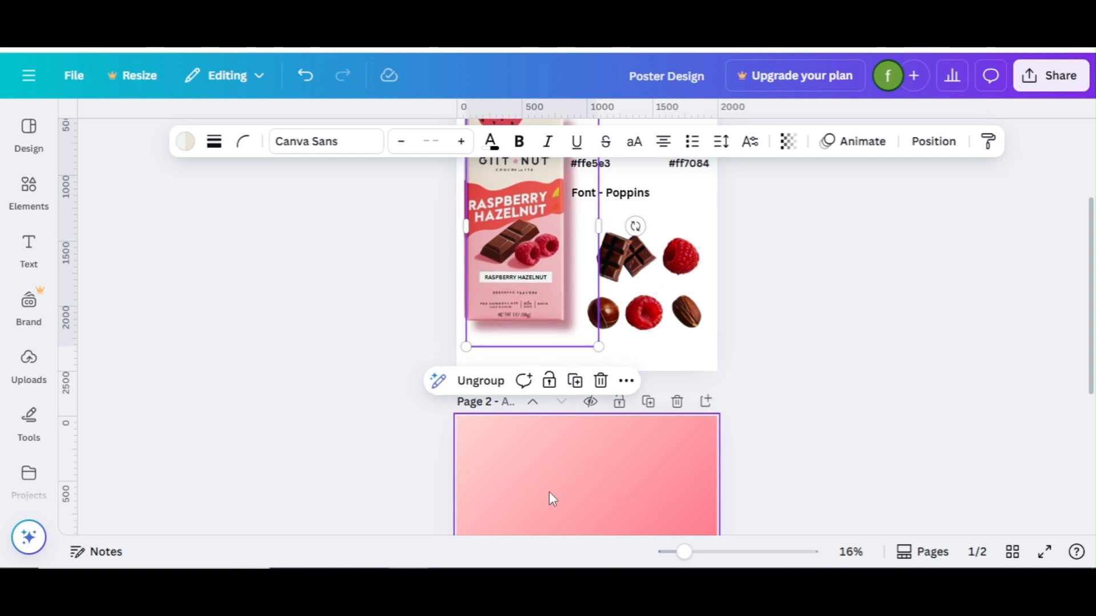
drag(549, 491, 610, 485)
scroll(603, 381, down, 4)
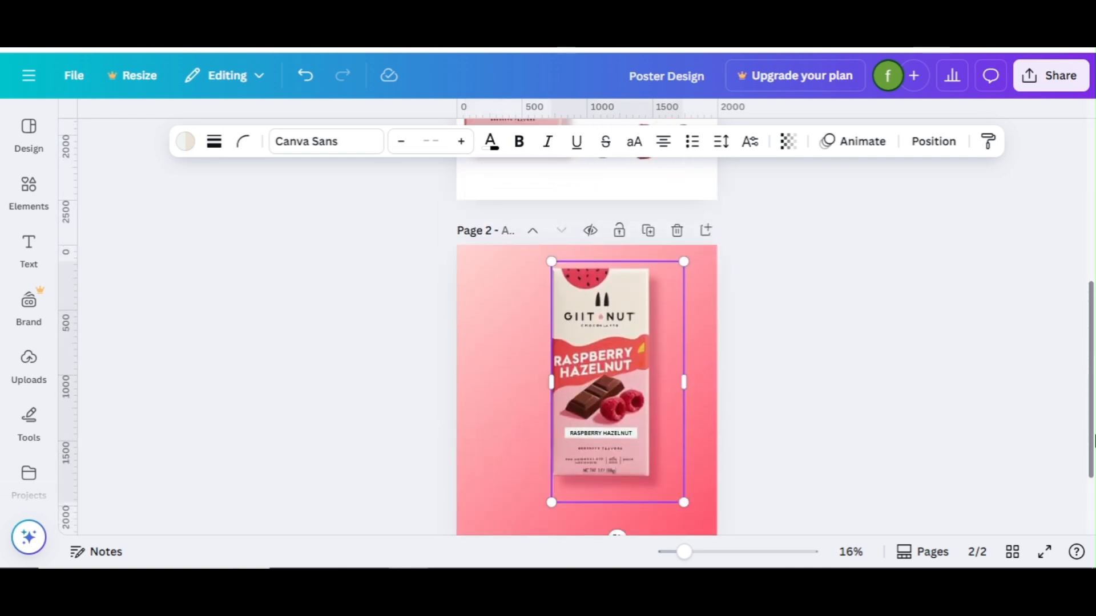
drag(604, 379, 592, 441)
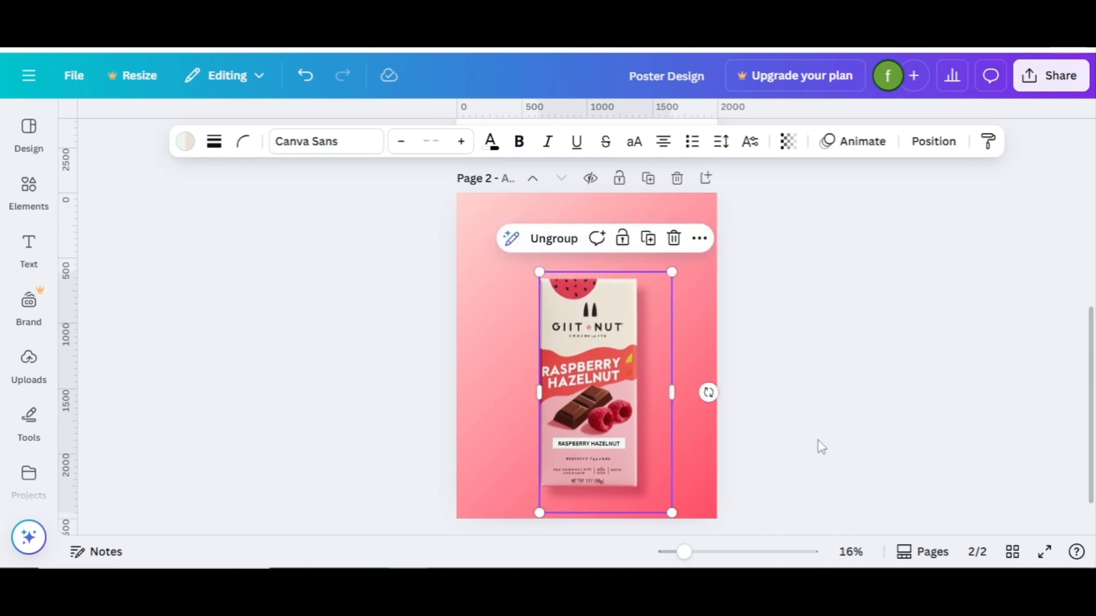
click(822, 434)
Step: Add a text box reading RASPBERRY HAZELNUT to page 2 and place it just above the chocolate bar
scroll(706, 335, down, 1)
key(t)
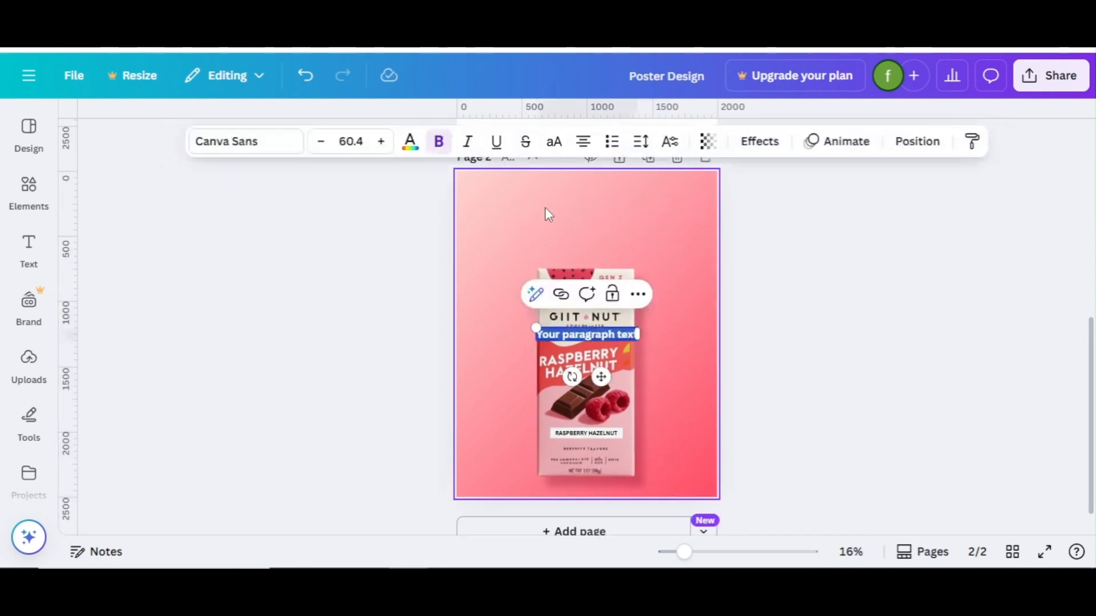
text(R)
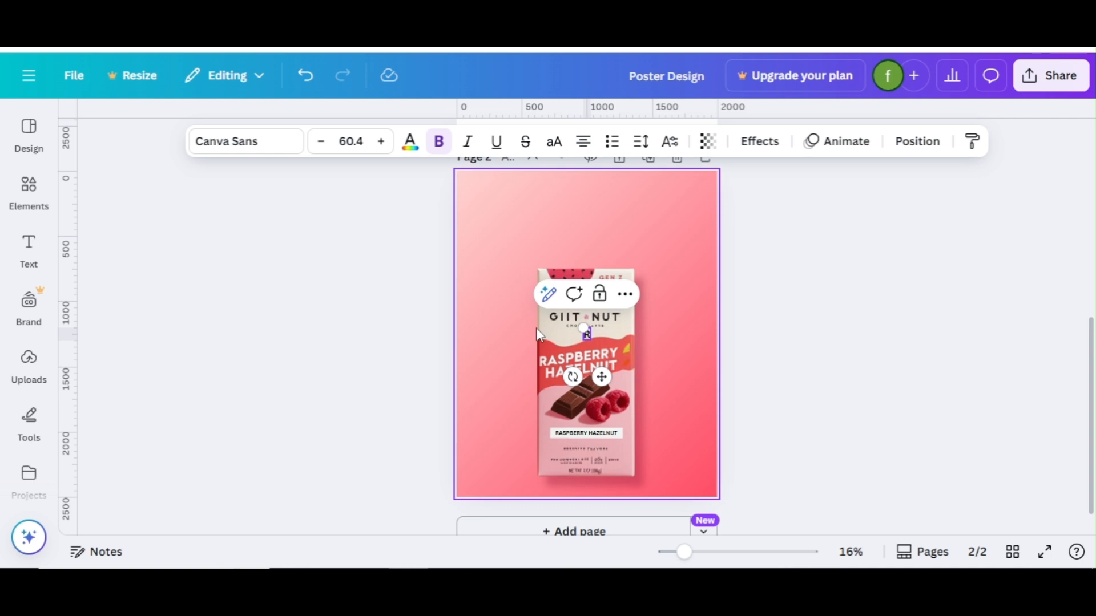
text(ASPBERRY H)
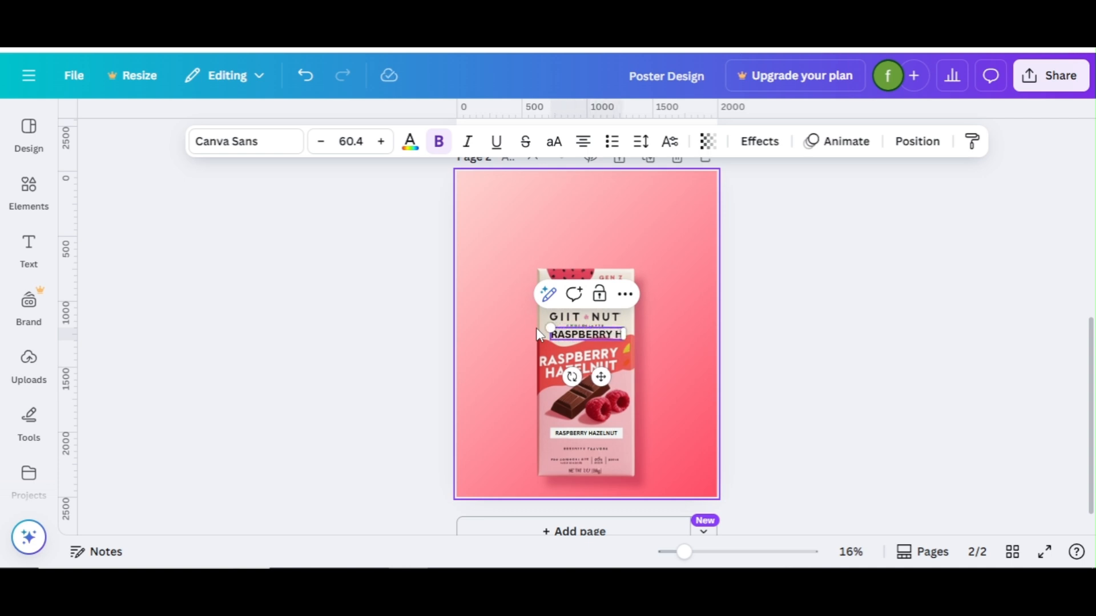
text(AZELNUT)
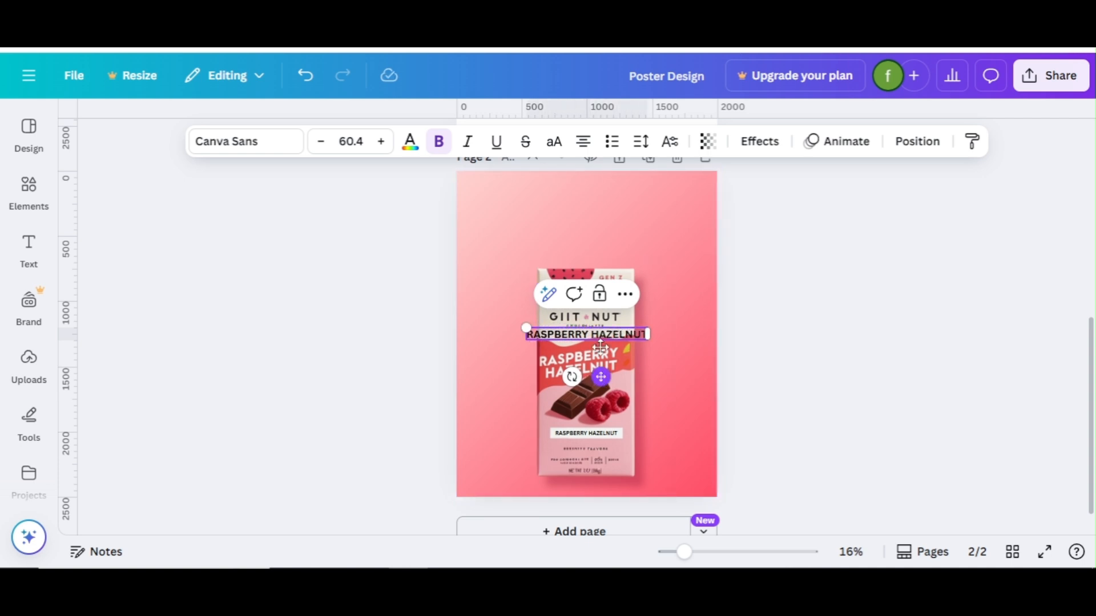
drag(601, 377, 601, 285)
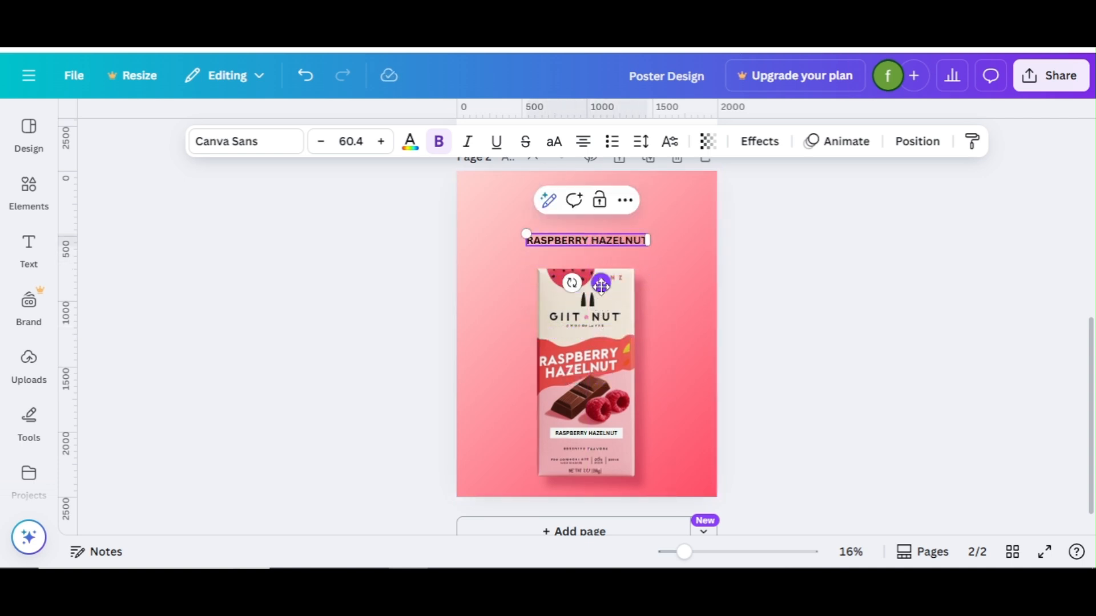
Step: Set the font size of the RASPBERRY HAZELNUT heading to 186
click(354, 143)
text(186)
key(Return)
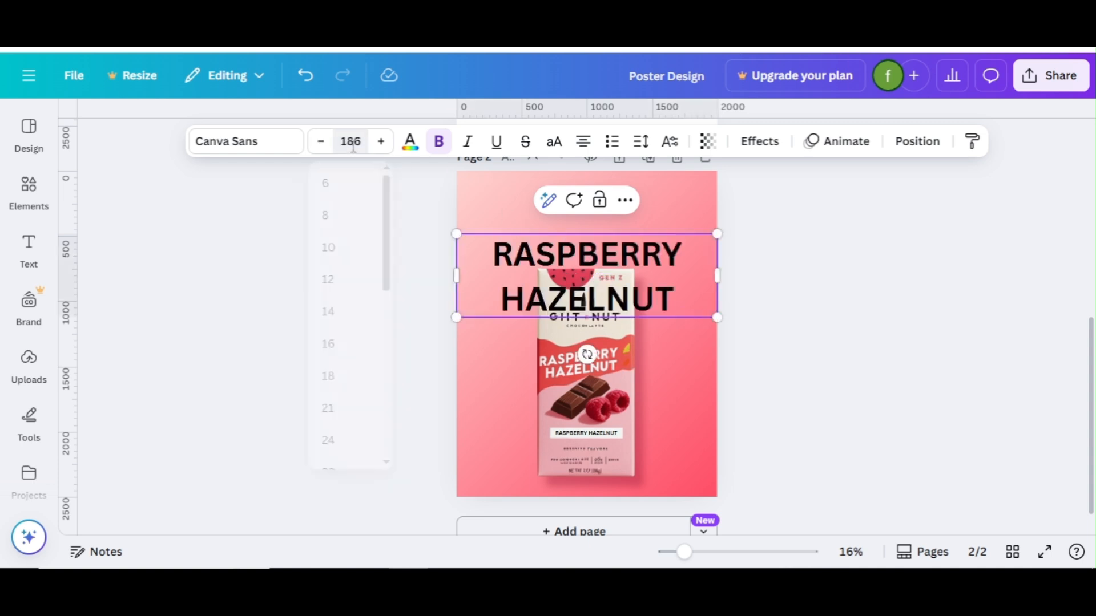
Step: Change the RASPBERRY HAZELNUT heading's font to Poppins, as specified in the font note on page 1
scroll(1062, 192, up, 5)
scroll(1062, 192, up, 1)
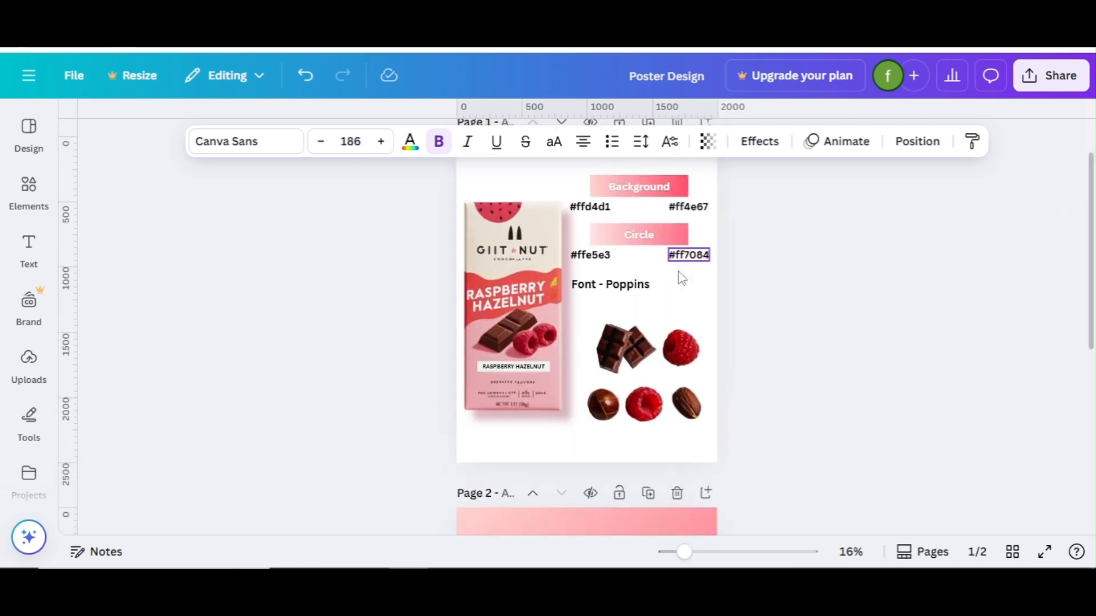
click(628, 285)
click(260, 143)
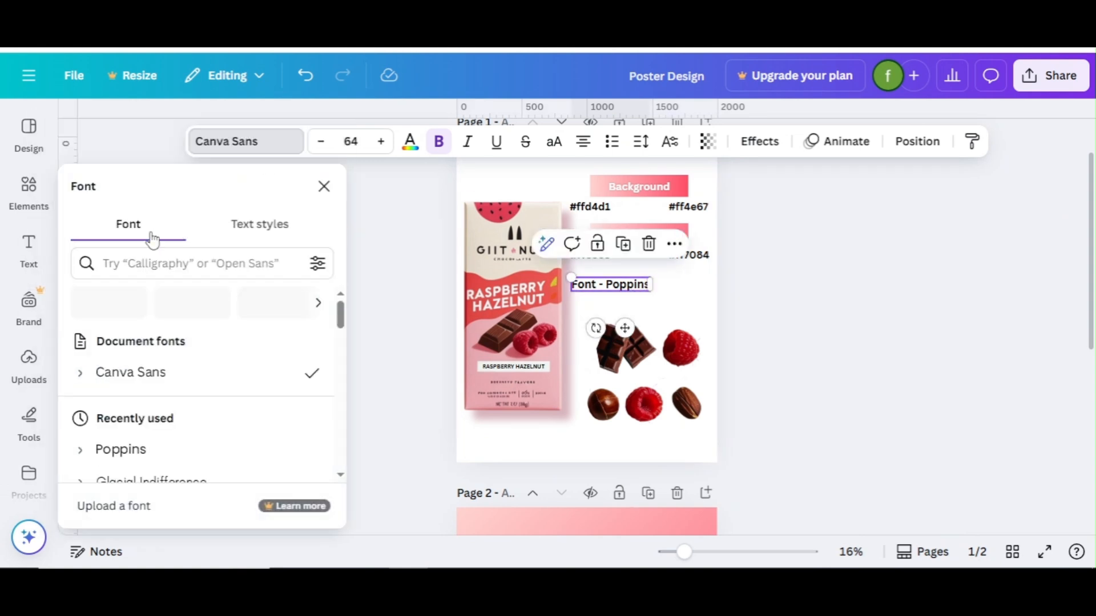
click(122, 257)
text(POPP)
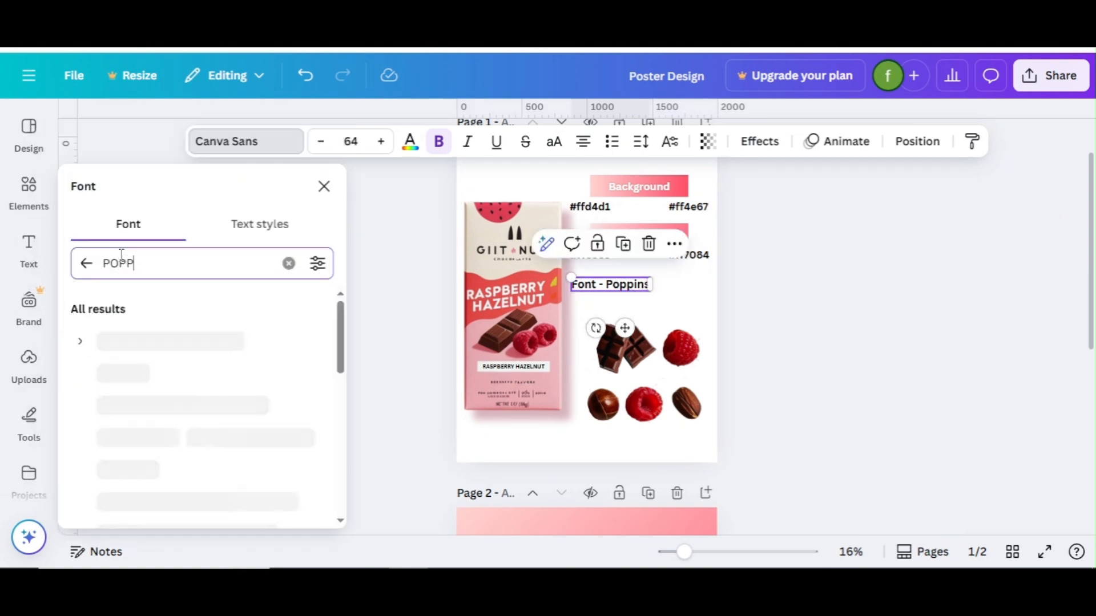
scroll(645, 344, down, 5)
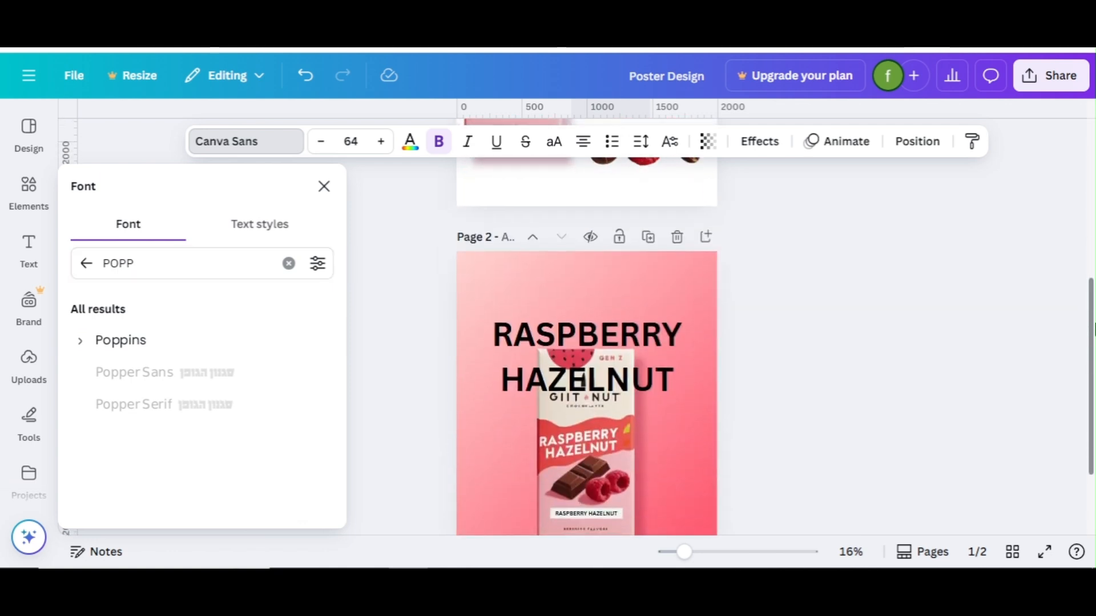
click(645, 345)
click(97, 342)
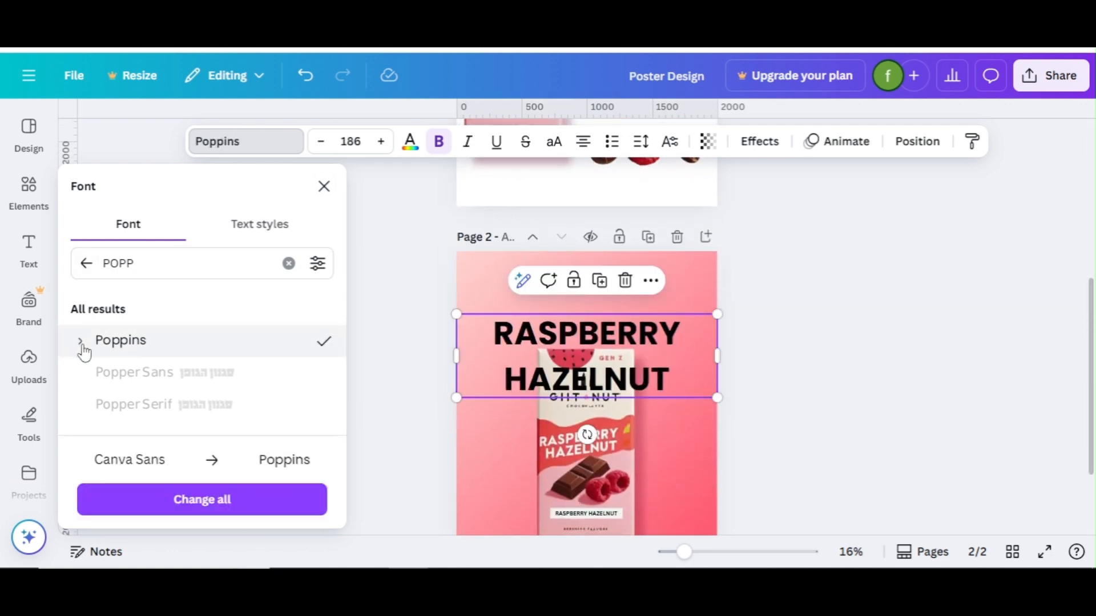
click(81, 343)
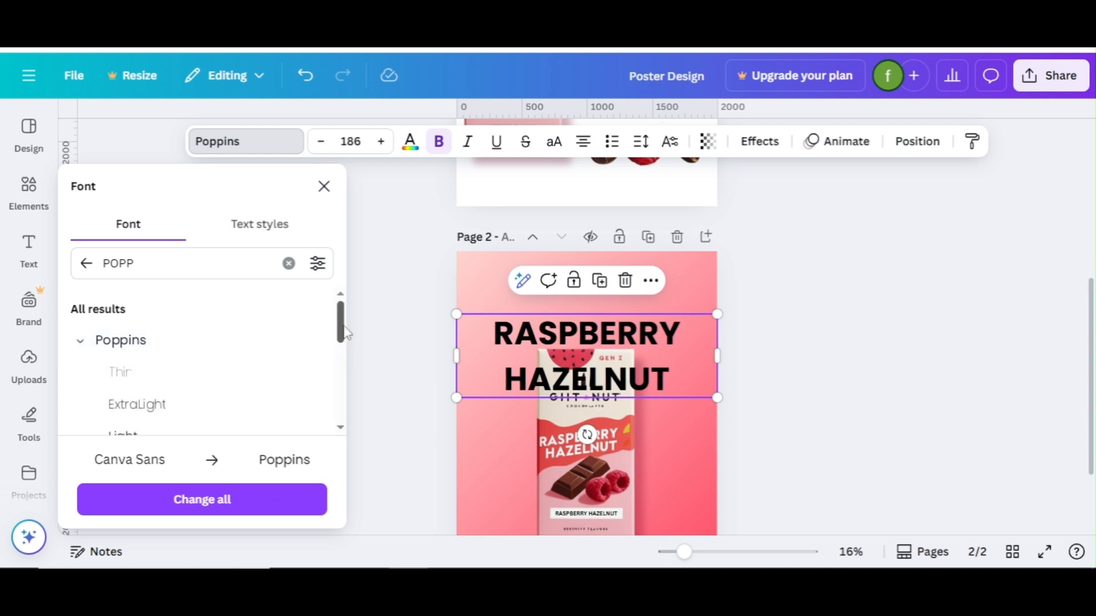
drag(341, 331, 354, 392)
click(322, 189)
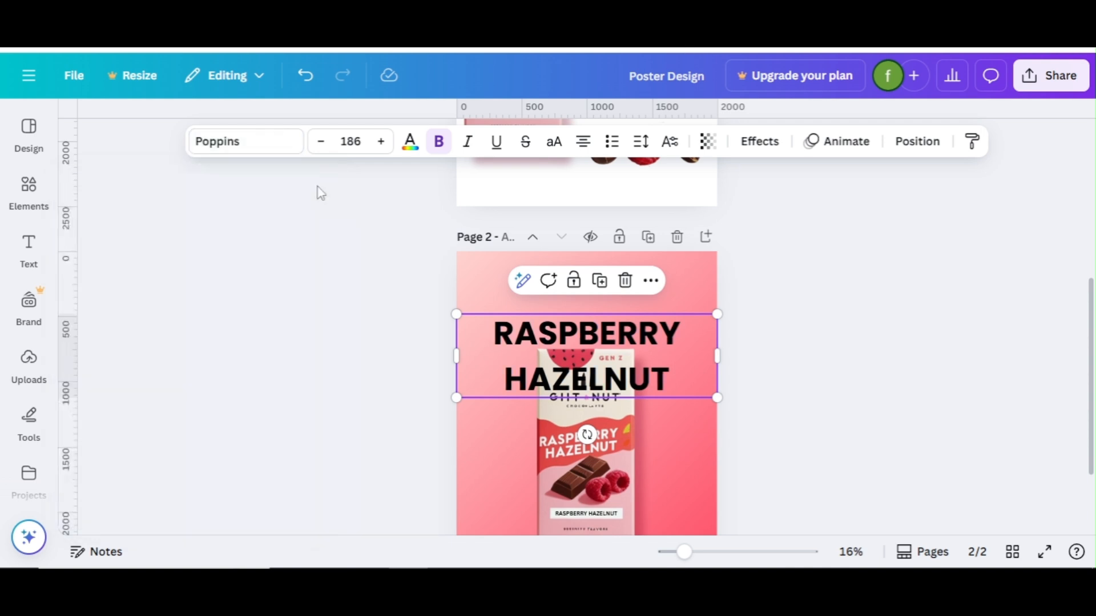
Step: Colour the RASPBERRY HAZELNUT heading white and give it the Lift effect with an intensity of 10
click(409, 141)
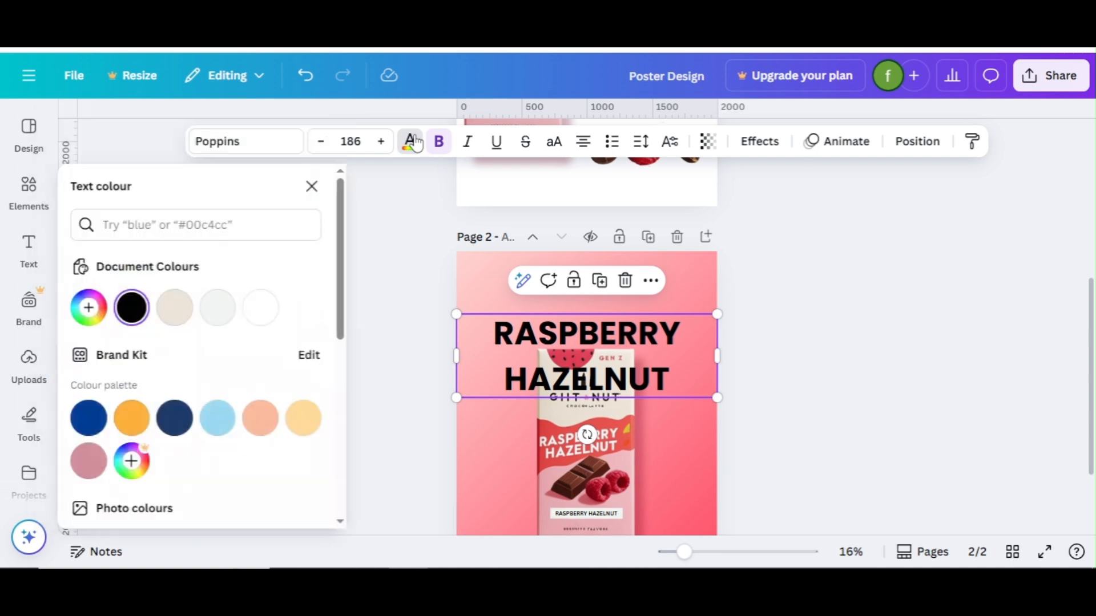
click(262, 310)
click(312, 186)
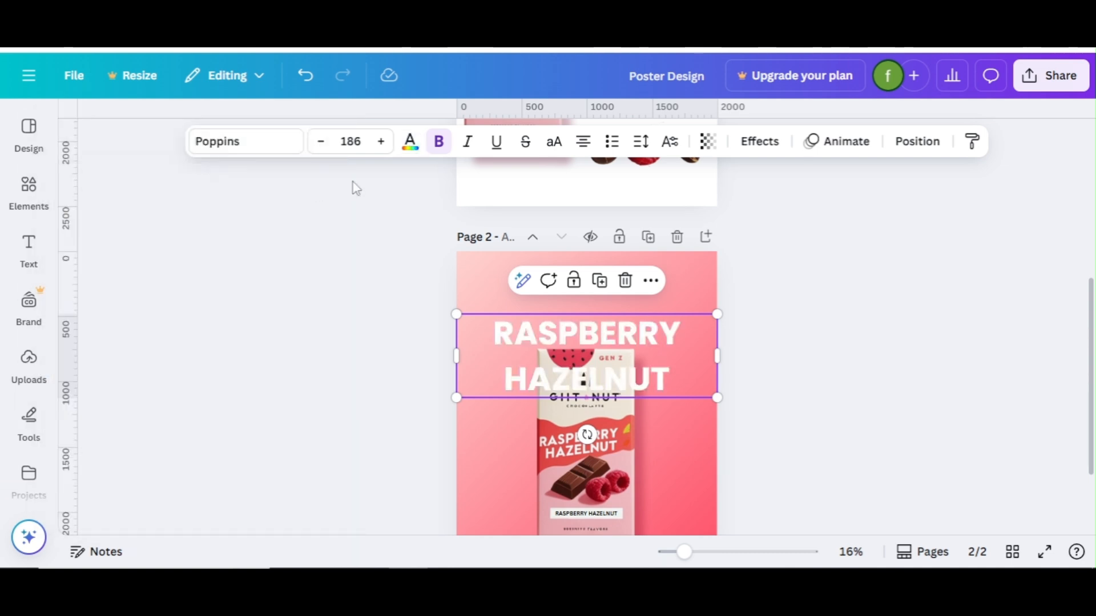
click(758, 143)
click(294, 303)
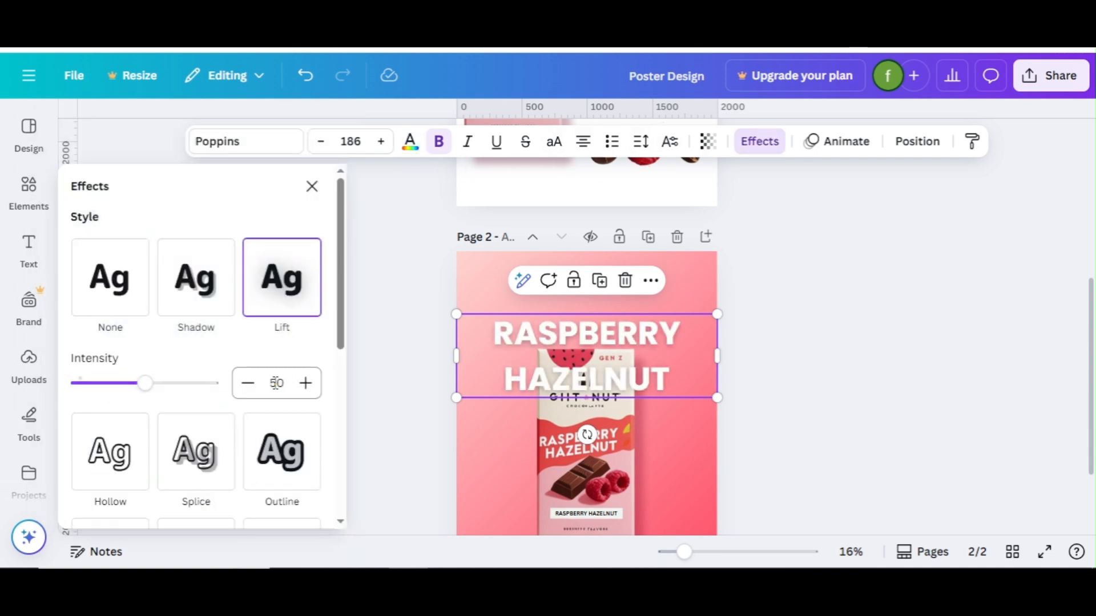
Step: Set the heading's line spacing to 1.08 and make its text italic
click(640, 141)
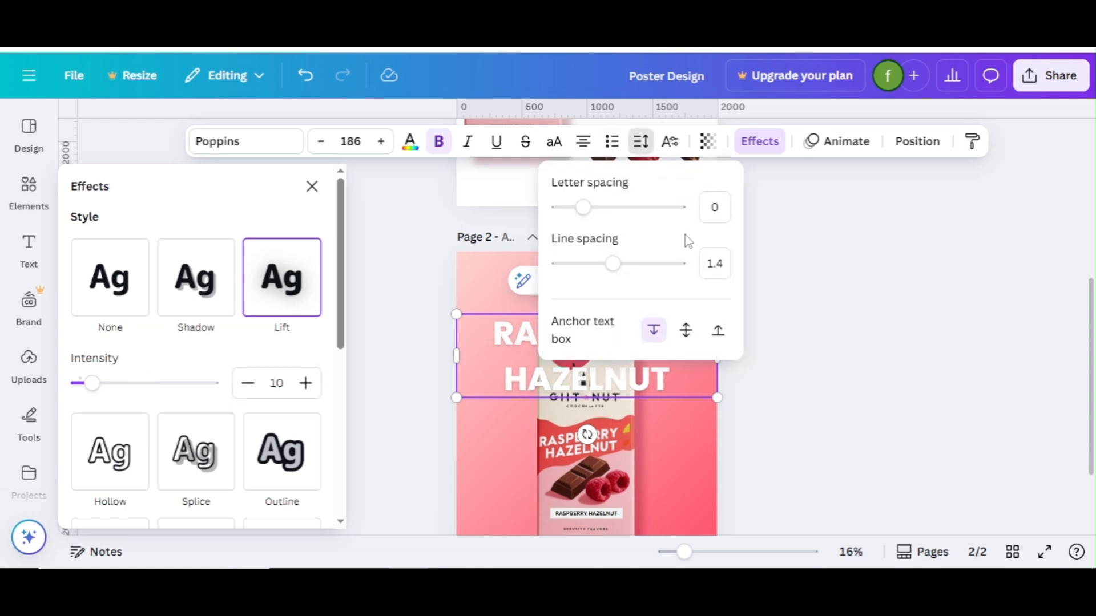
click(718, 255)
text(1.08)
click(447, 276)
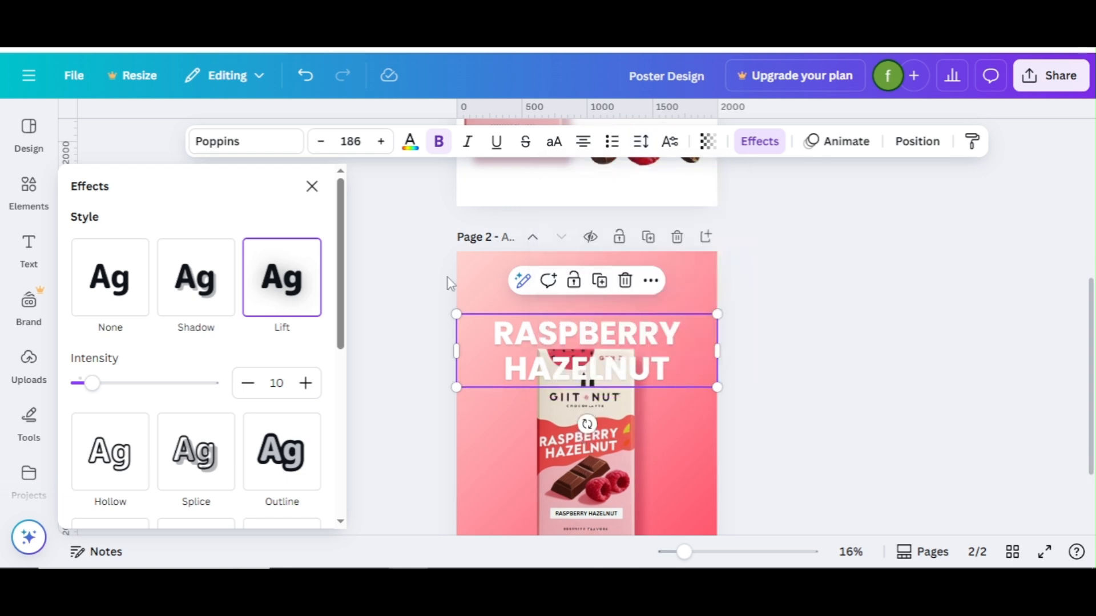
click(465, 142)
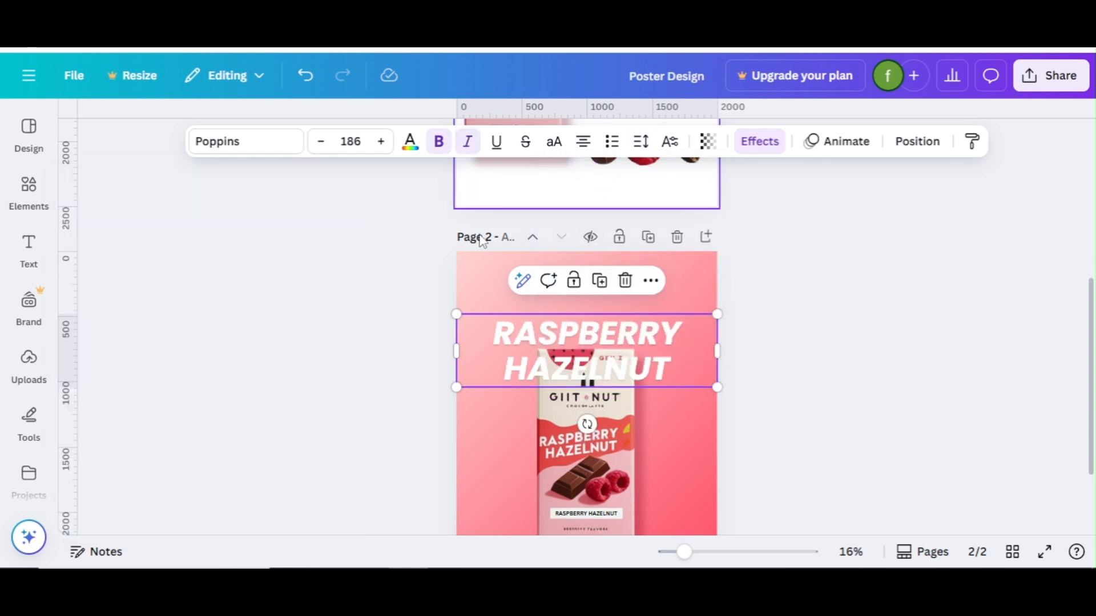
Step: Move the heading clear above the chocolate bar, with its text box narrowed to fit the words and centred horizontally on the page
drag(574, 381, 573, 336)
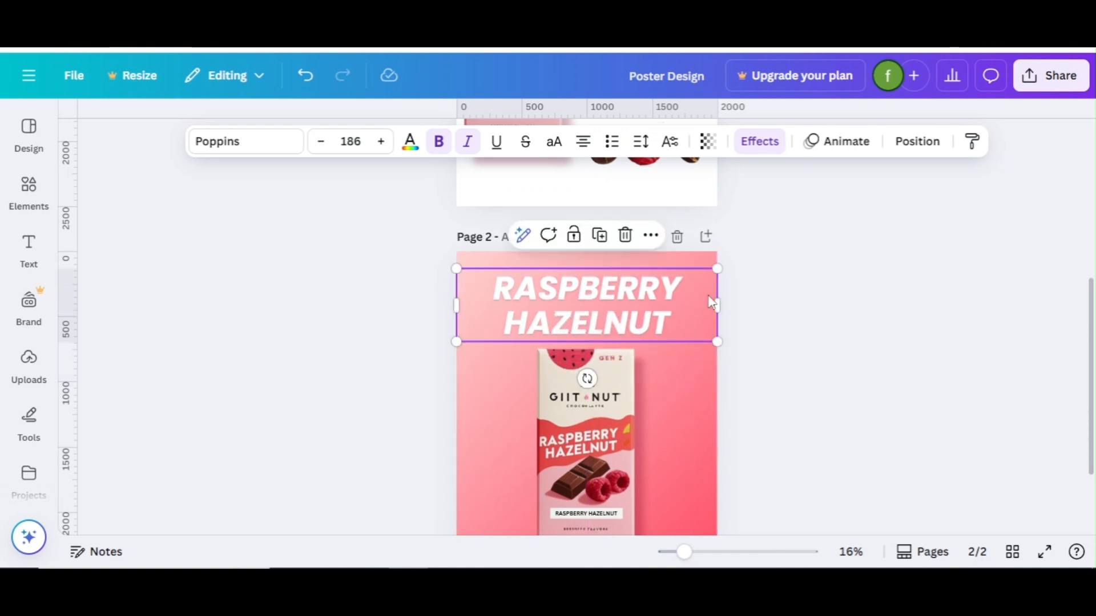
drag(721, 297, 653, 299)
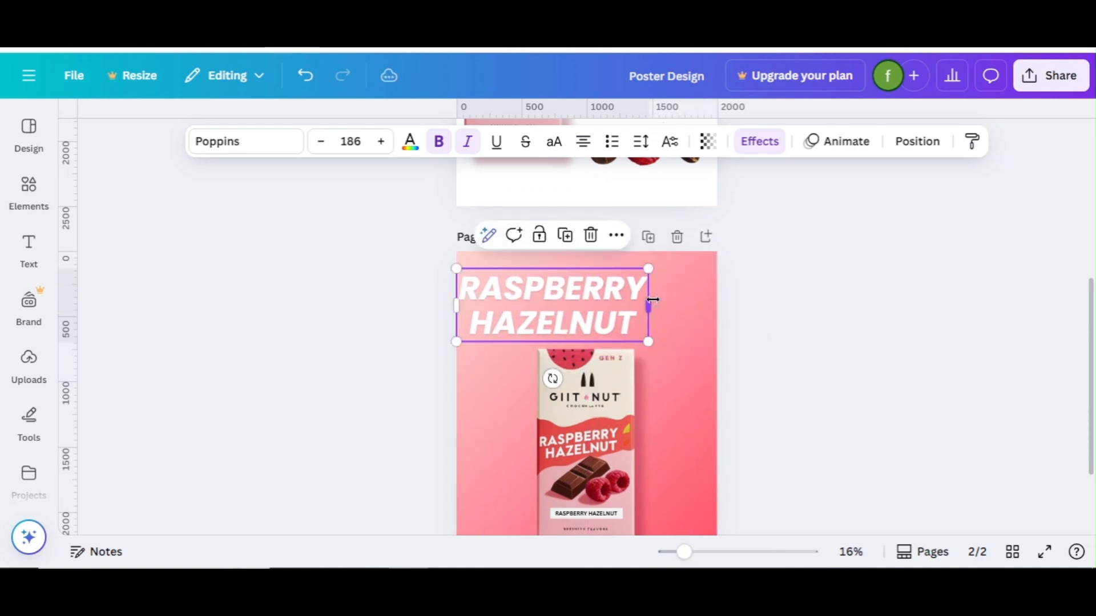
click(918, 139)
click(276, 424)
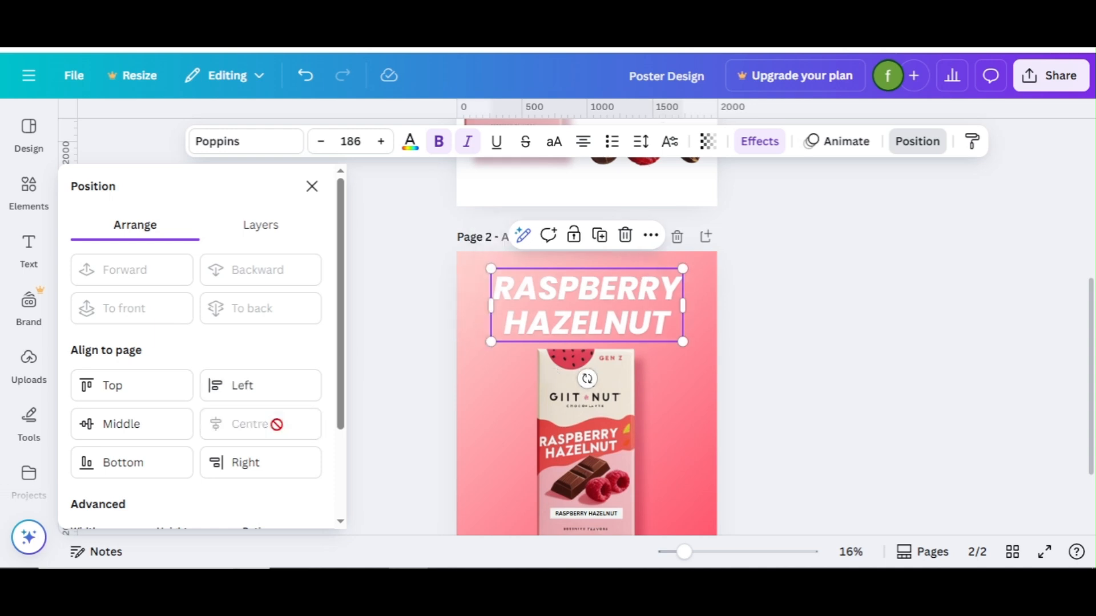
click(312, 186)
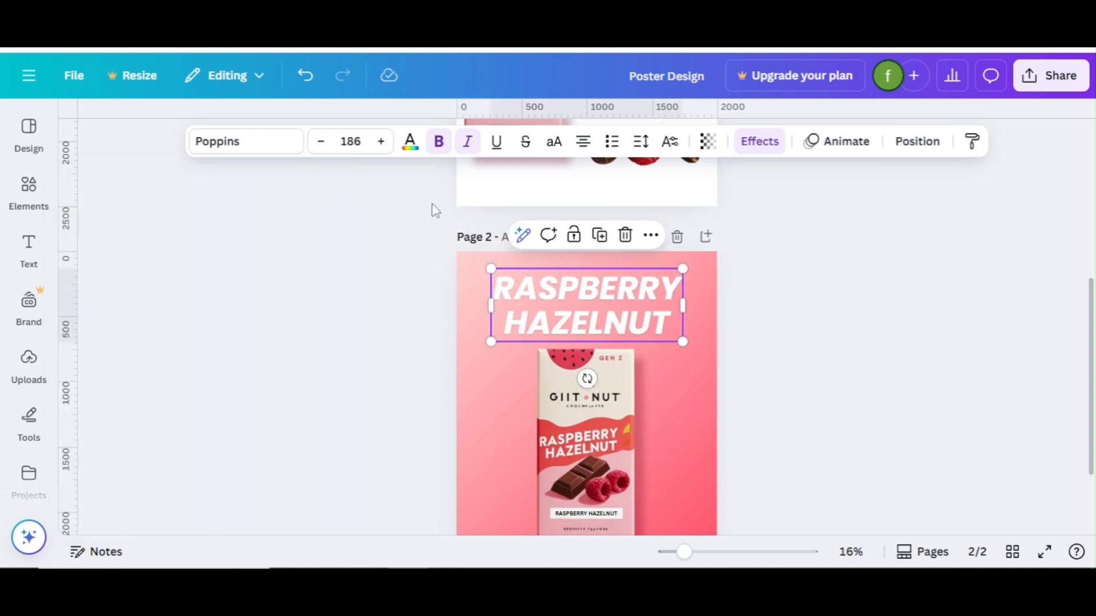
Step: Add a circle over the chocolate bar with a border weight of 100 and no fill colour
click(831, 292)
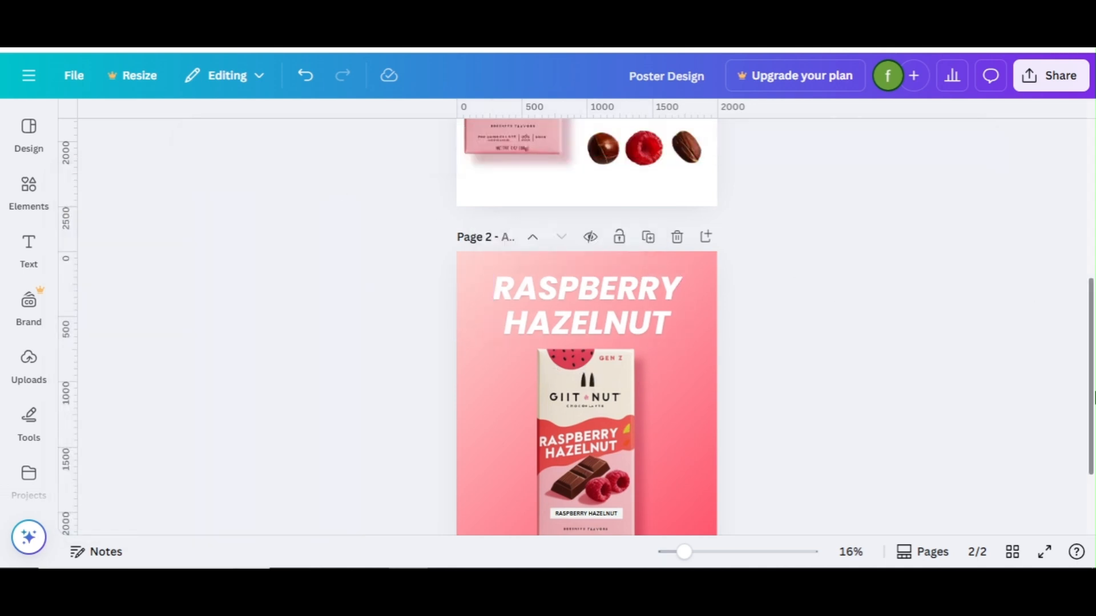
scroll(597, 375, down, 2)
click(597, 375)
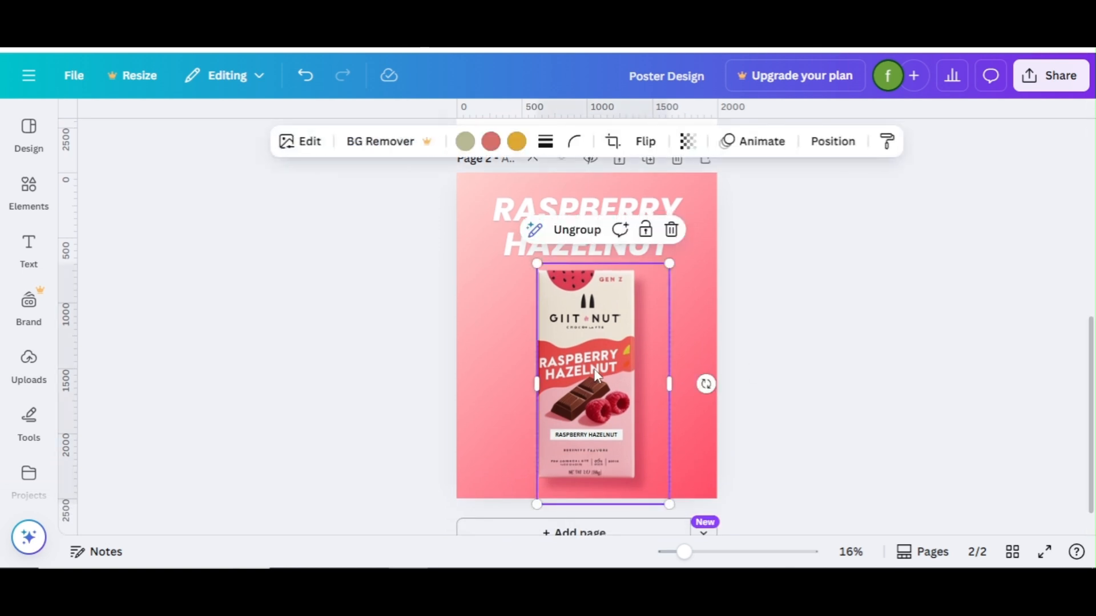
key(c)
click(248, 142)
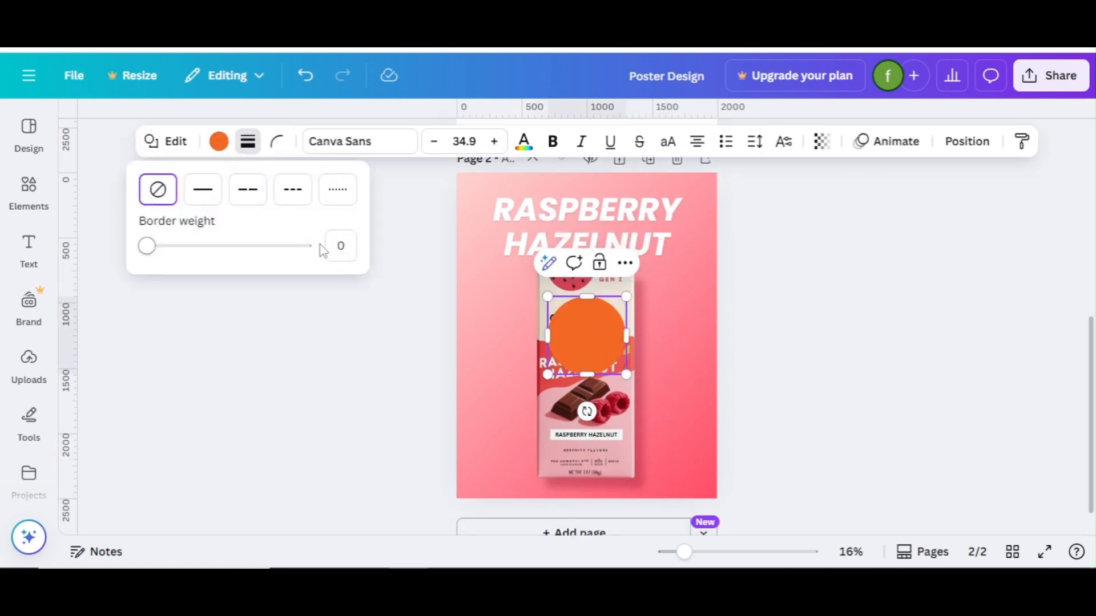
click(356, 246)
text(100)
click(204, 141)
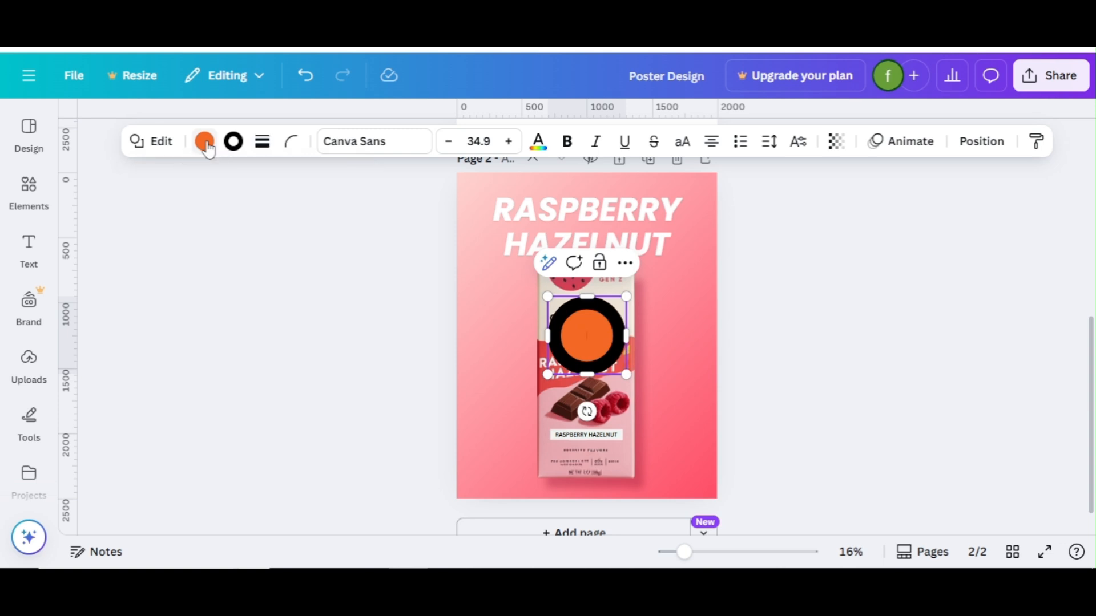
click(132, 319)
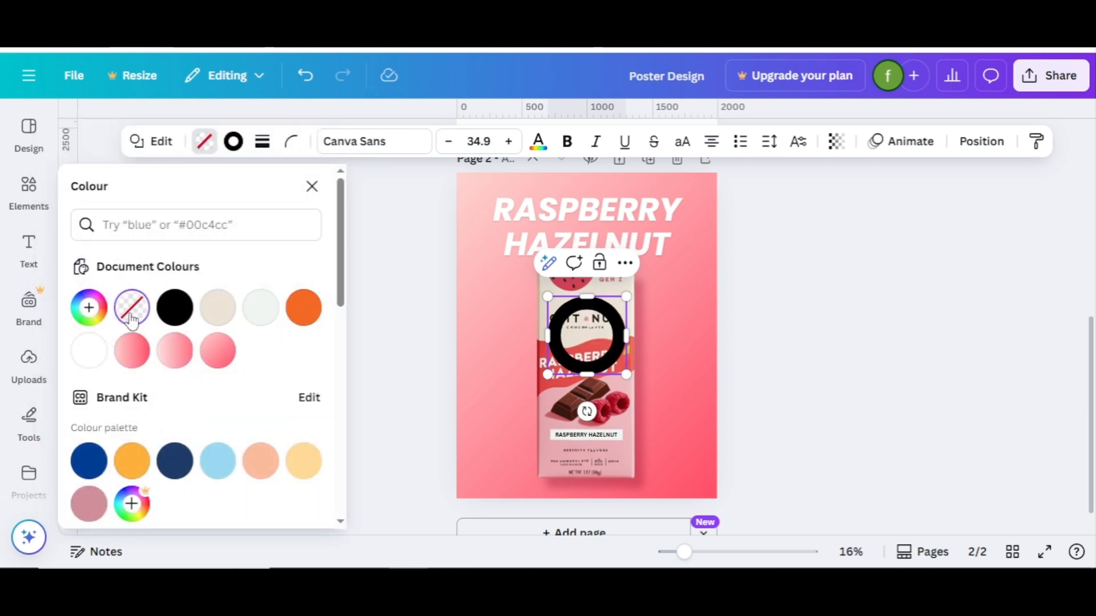
Step: Check which gradient the Circle sample on page 1 uses, and return to the black ring on page 2
click(239, 142)
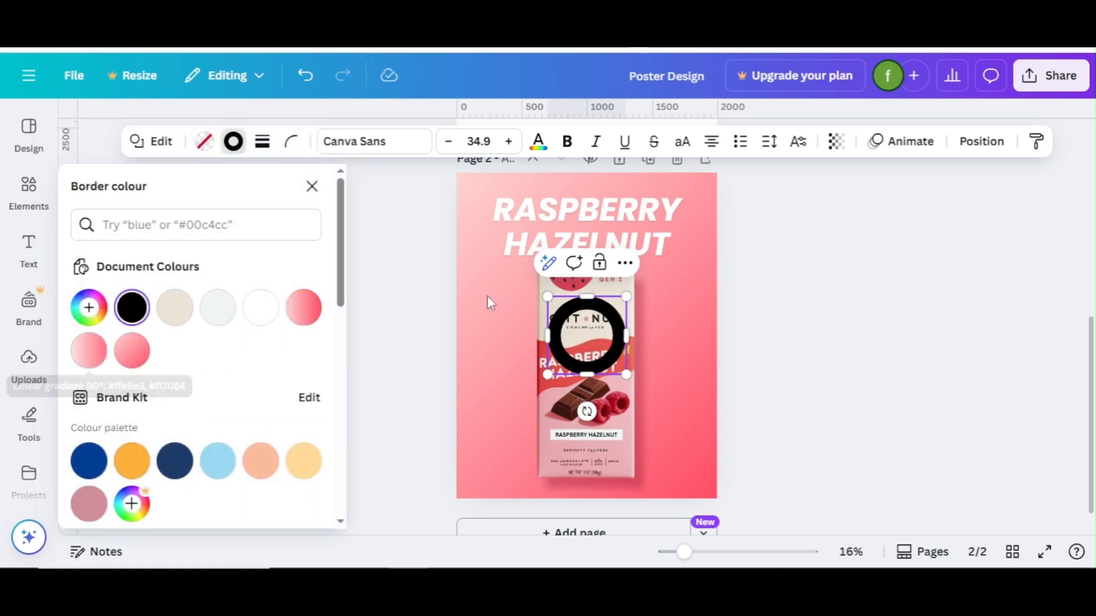
scroll(1093, 371, up, 5)
click(631, 280)
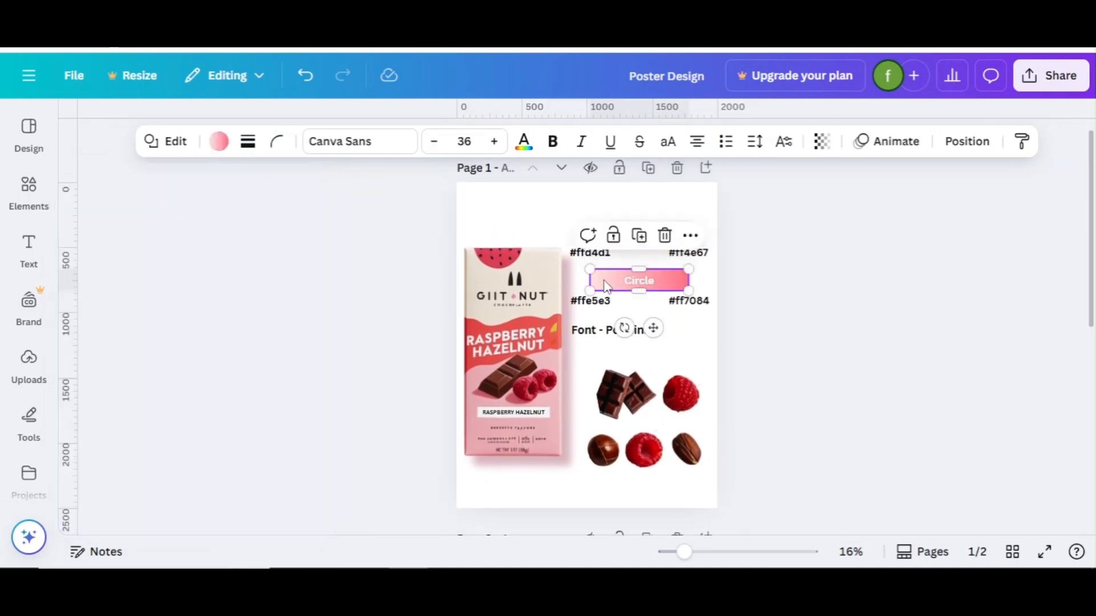
click(219, 141)
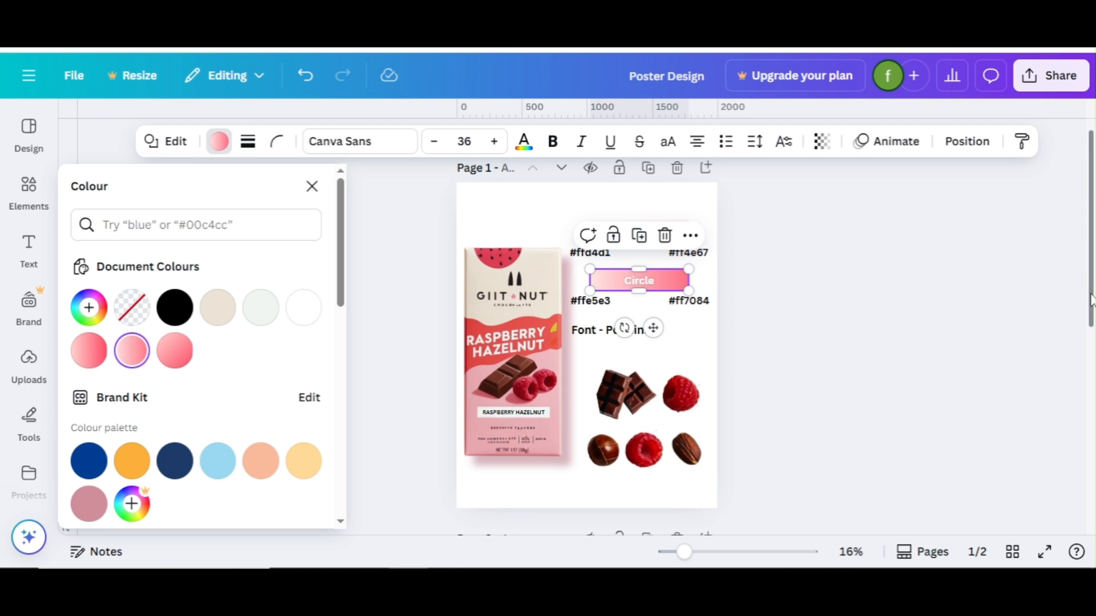
scroll(1093, 400, down, 5)
scroll(1093, 457, down, 1)
click(585, 390)
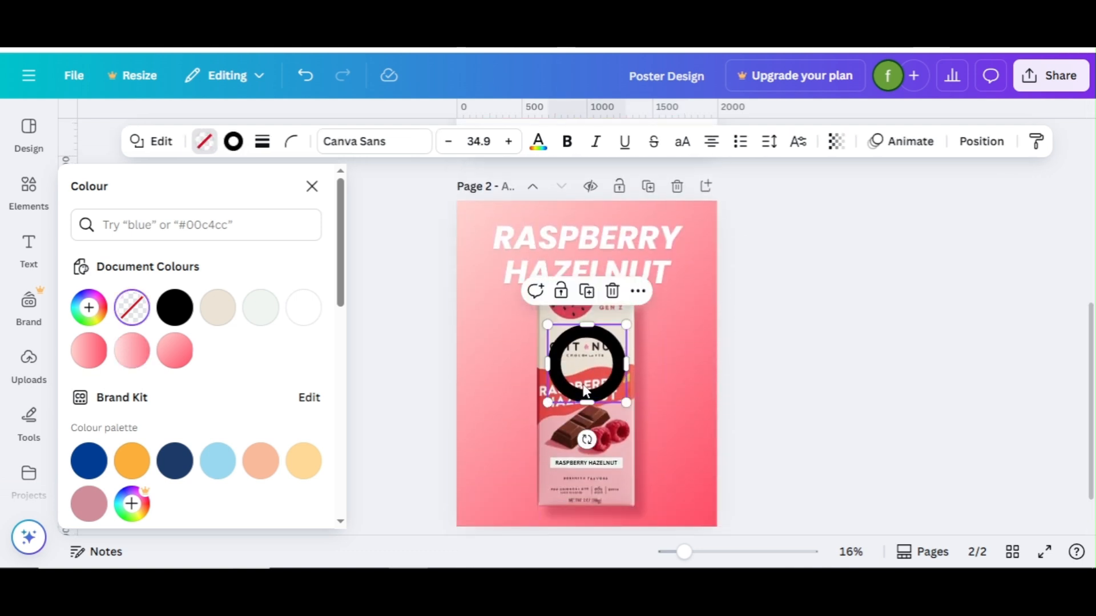
click(131, 350)
click(89, 307)
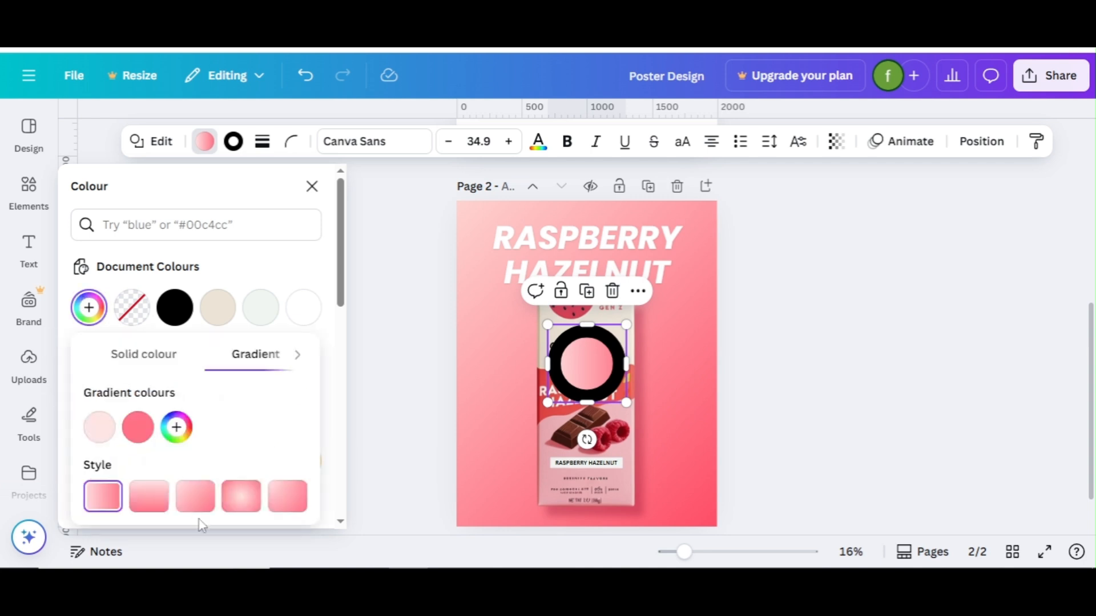
click(193, 498)
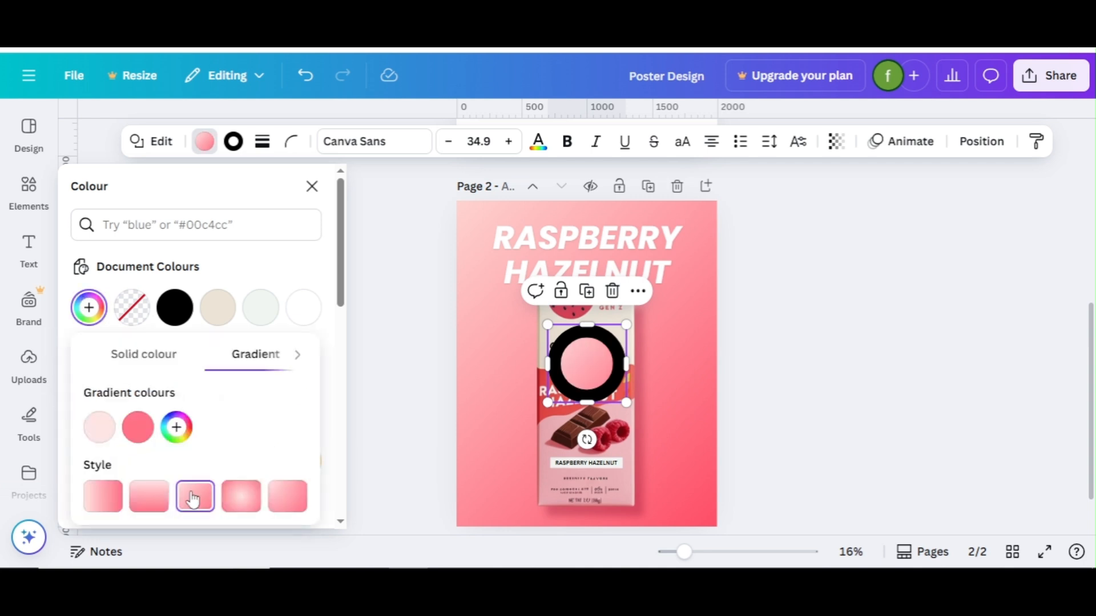
click(132, 307)
Step: Colour the ring's border with the page 1 Circle gradient, #ffe5e3 to #ff7084, in the diagonal linear style
click(231, 146)
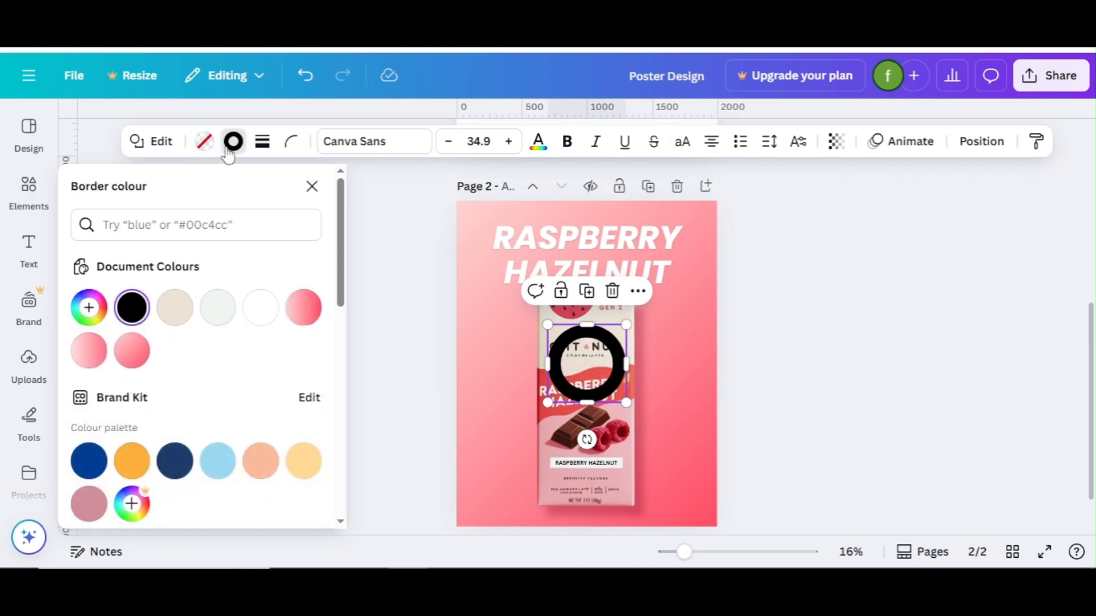
click(90, 353)
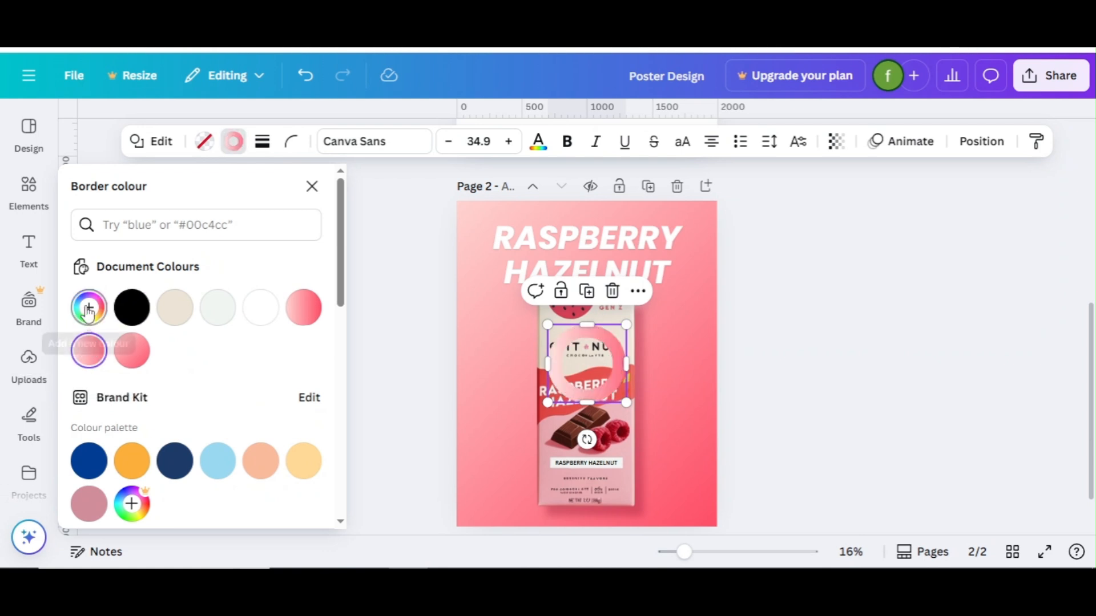
click(89, 307)
click(200, 502)
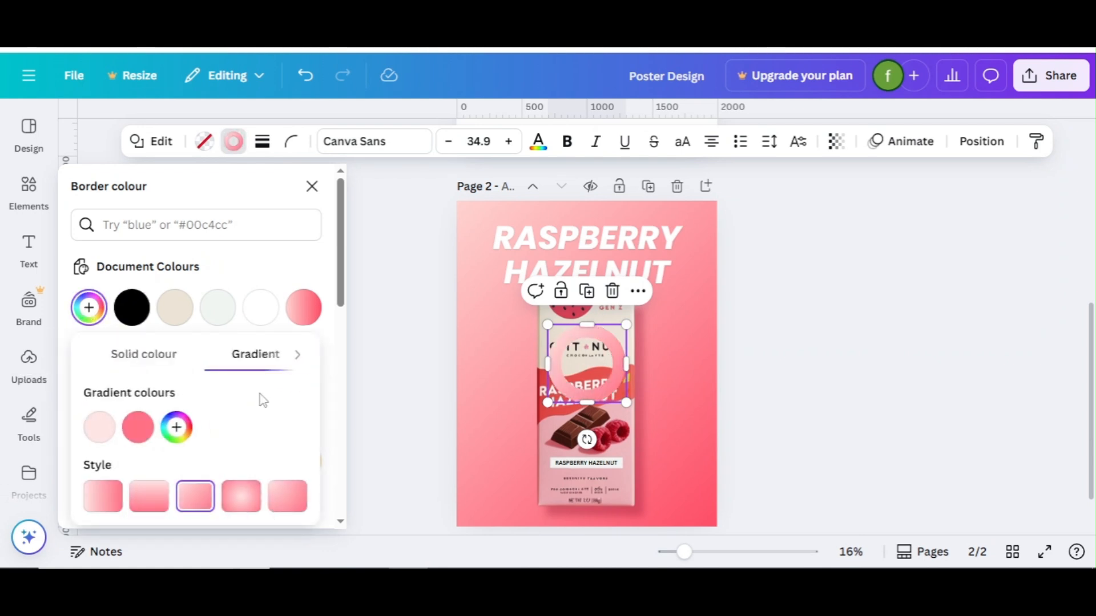
click(311, 186)
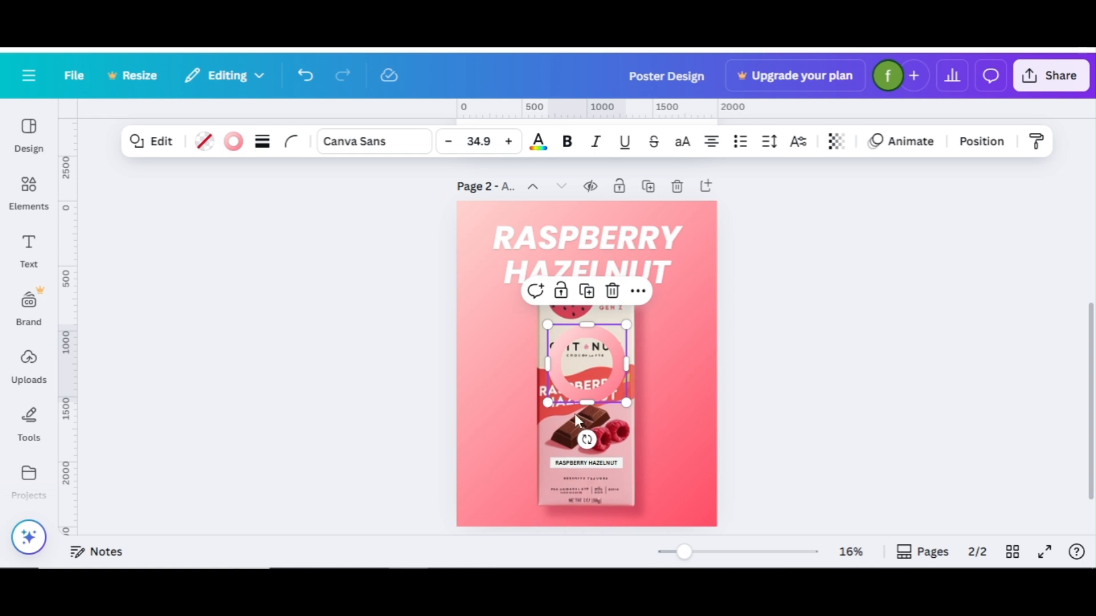
Step: Enlarge the ring to slightly wider than the chocolate bar, centre it on the page and place it behind the bar
drag(627, 403, 689, 464)
drag(632, 421, 608, 390)
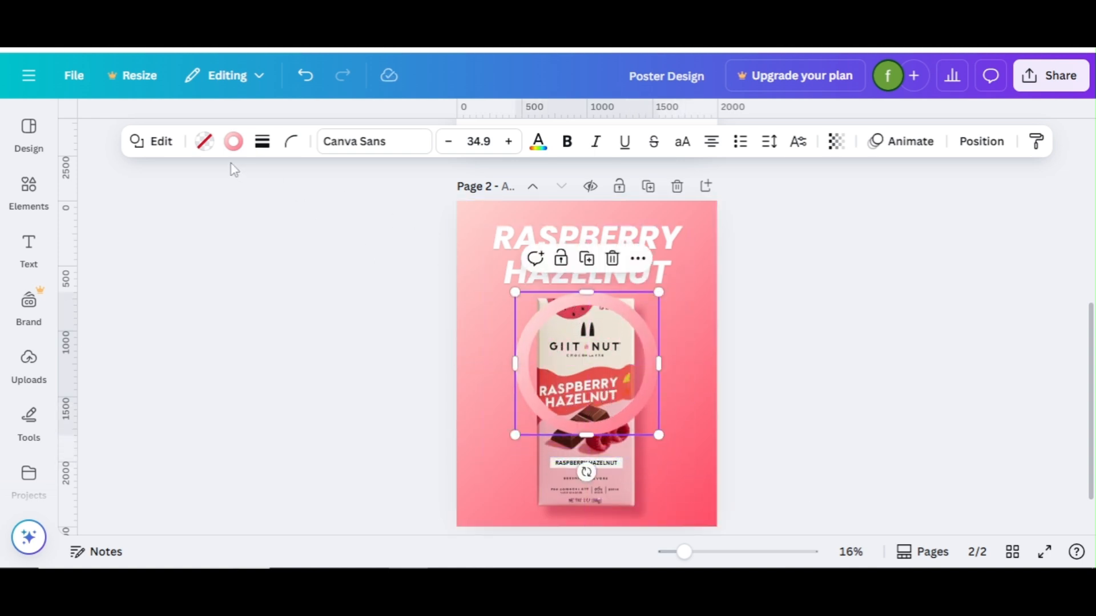
click(262, 149)
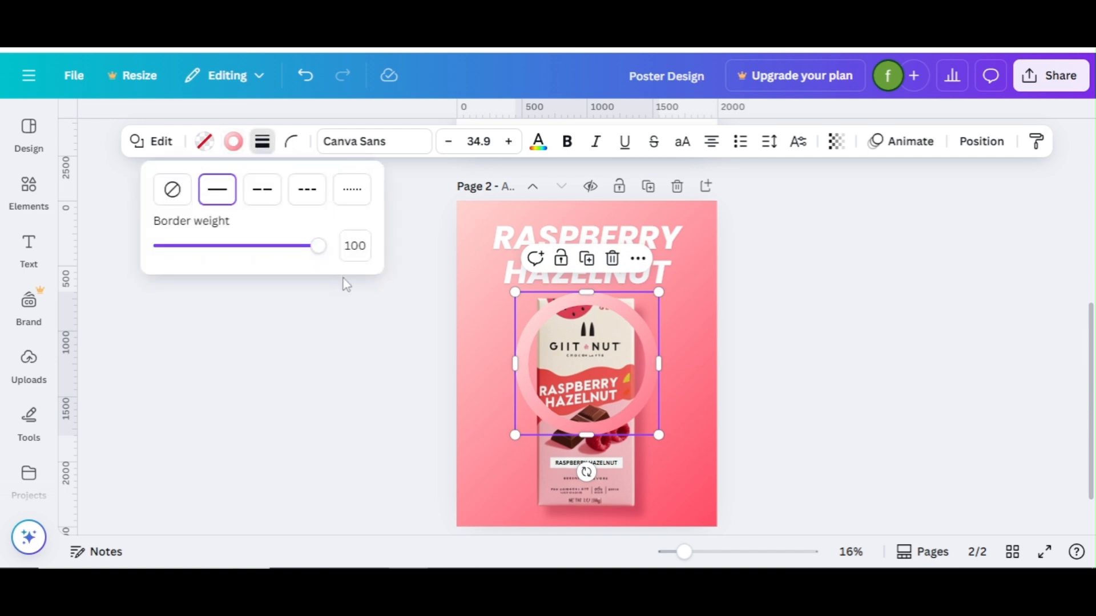
double_click(577, 361)
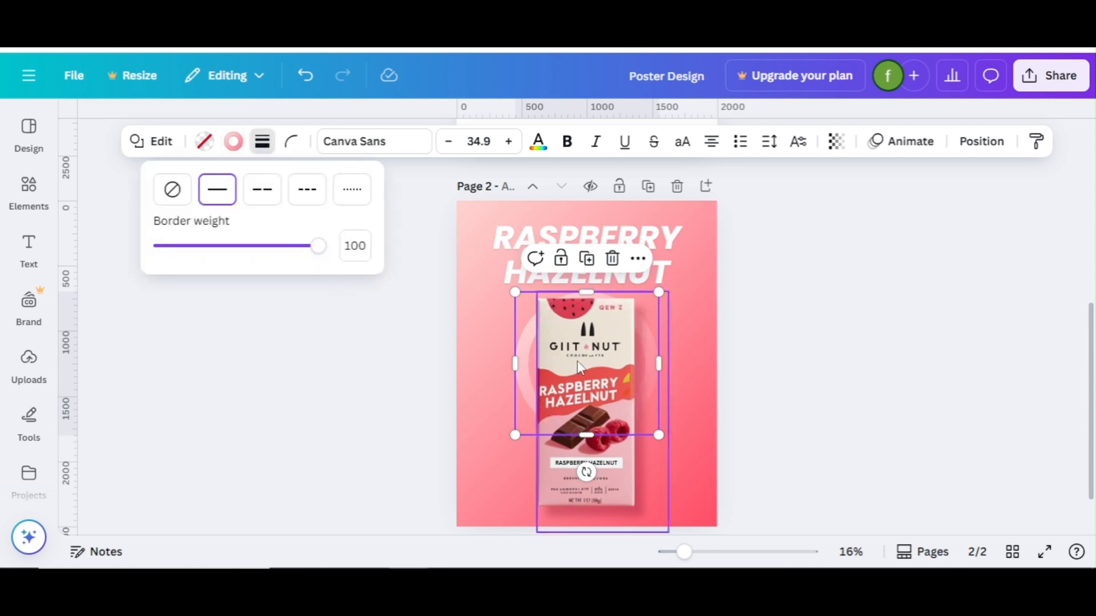
mouse_move(515, 435)
mouse_down()
mouse_move(564, 406)
mouse_move(527, 424)
mouse_up()
click(787, 363)
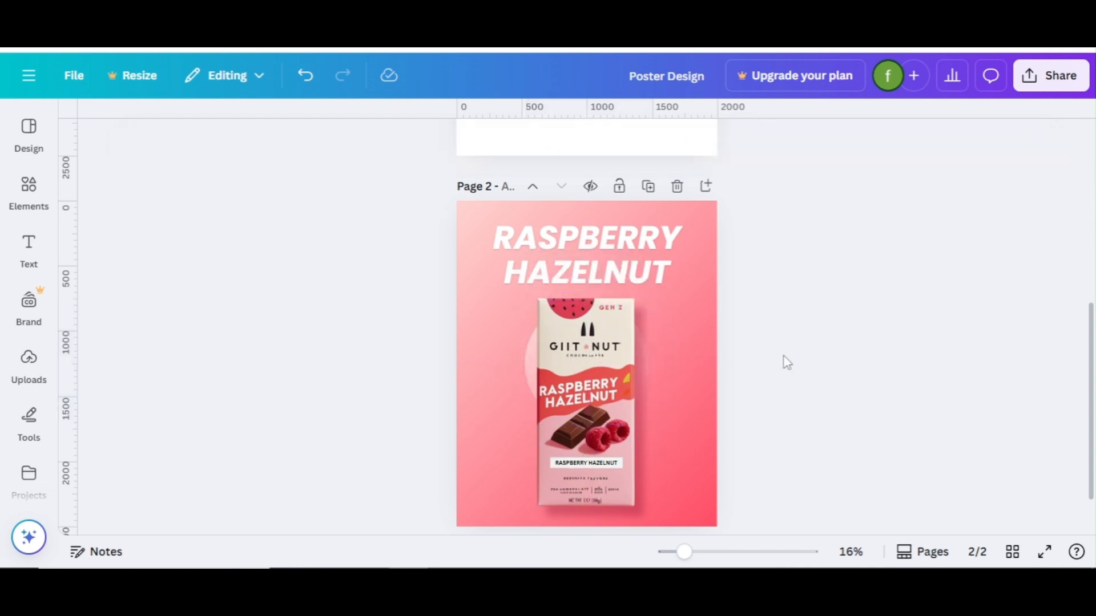
Step: Duplicate the ring and enlarge the copy around the first one, centred on the page
click(527, 357)
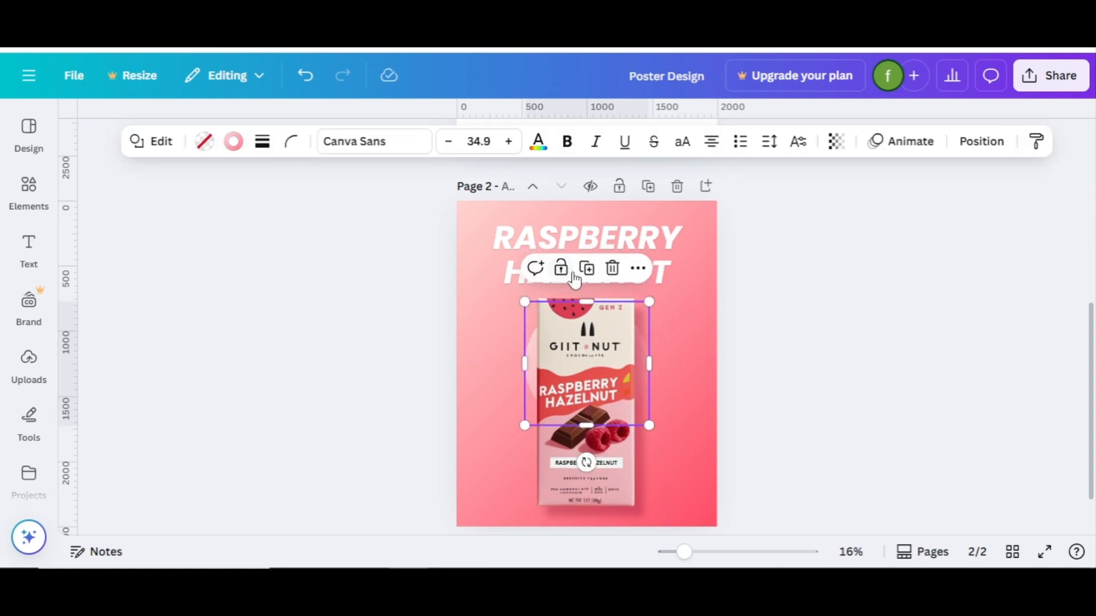
click(583, 275)
drag(649, 425, 683, 459)
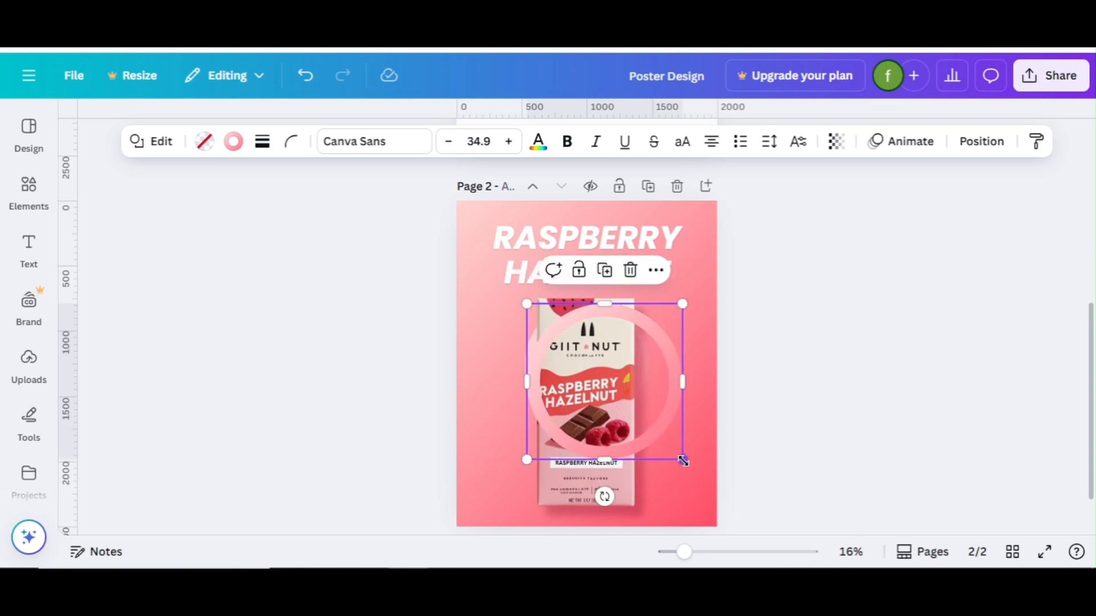
drag(630, 403, 610, 392)
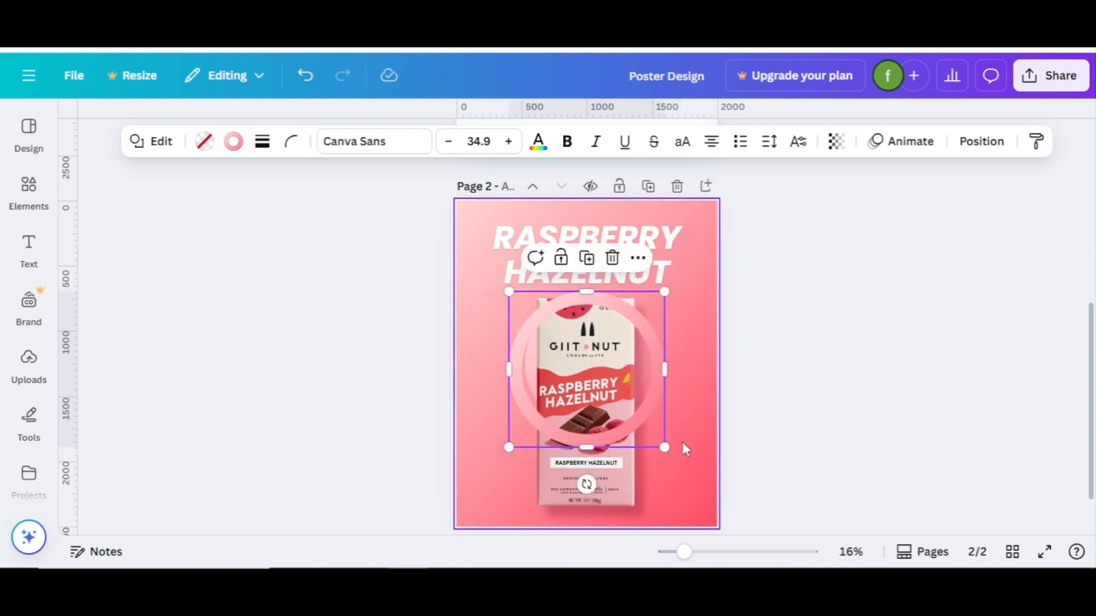
mouse_move(661, 444)
mouse_down()
mouse_move(687, 470)
mouse_move(655, 428)
mouse_up()
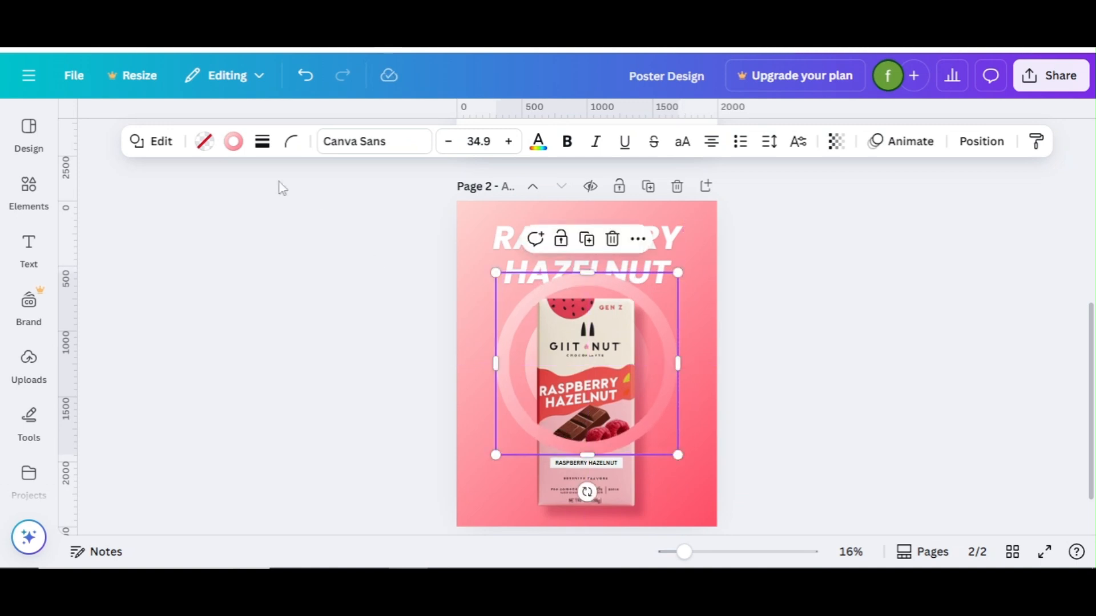
Step: Set the second ring's border weight to 150 and enlarge it slightly, keeping it centred on the page
click(262, 141)
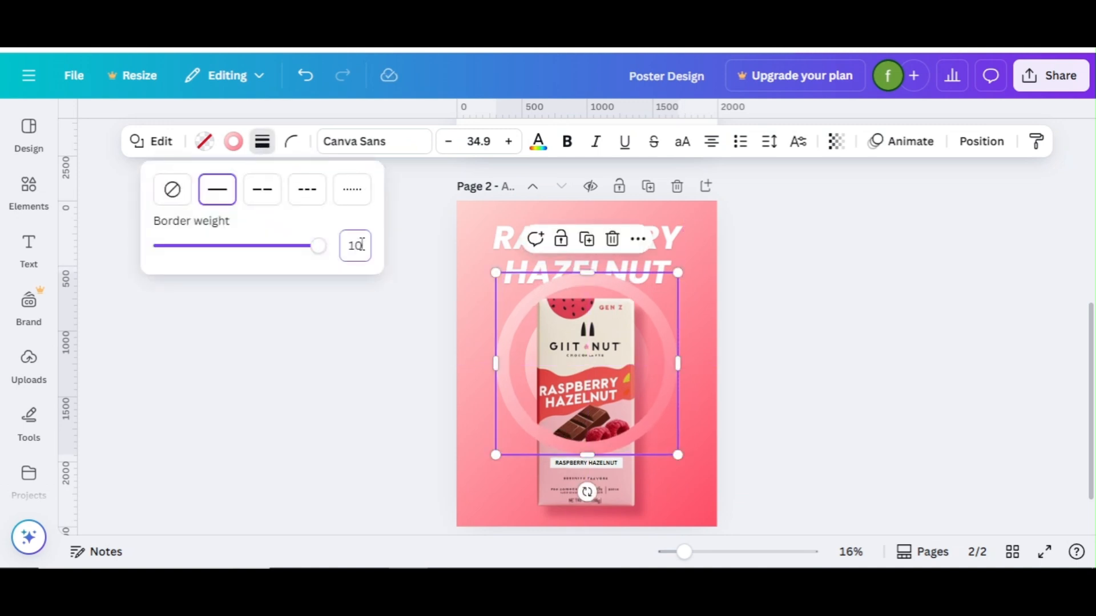
text(5)
click(692, 298)
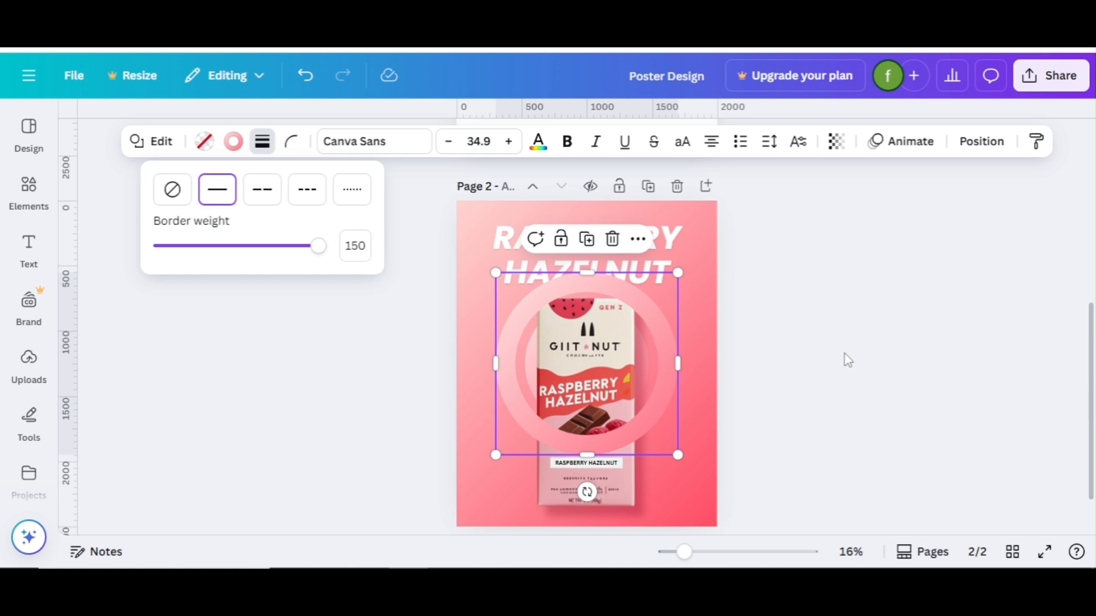
drag(676, 455, 686, 464)
drag(649, 427, 643, 420)
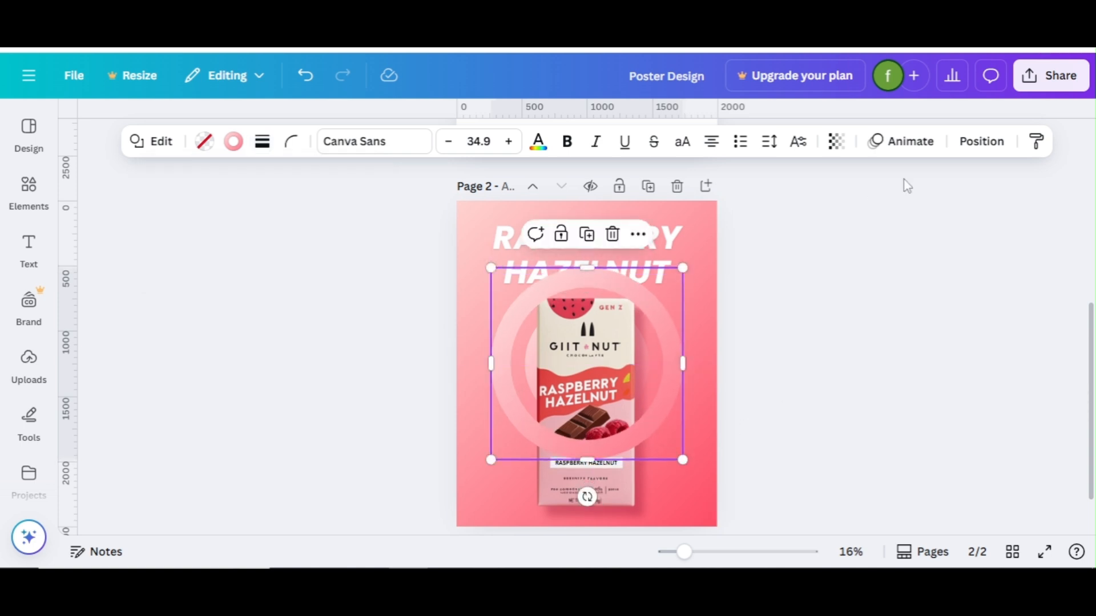
Step: Send the second ring backward until it lies behind the heading and the chocolate bar
click(966, 144)
click(268, 282)
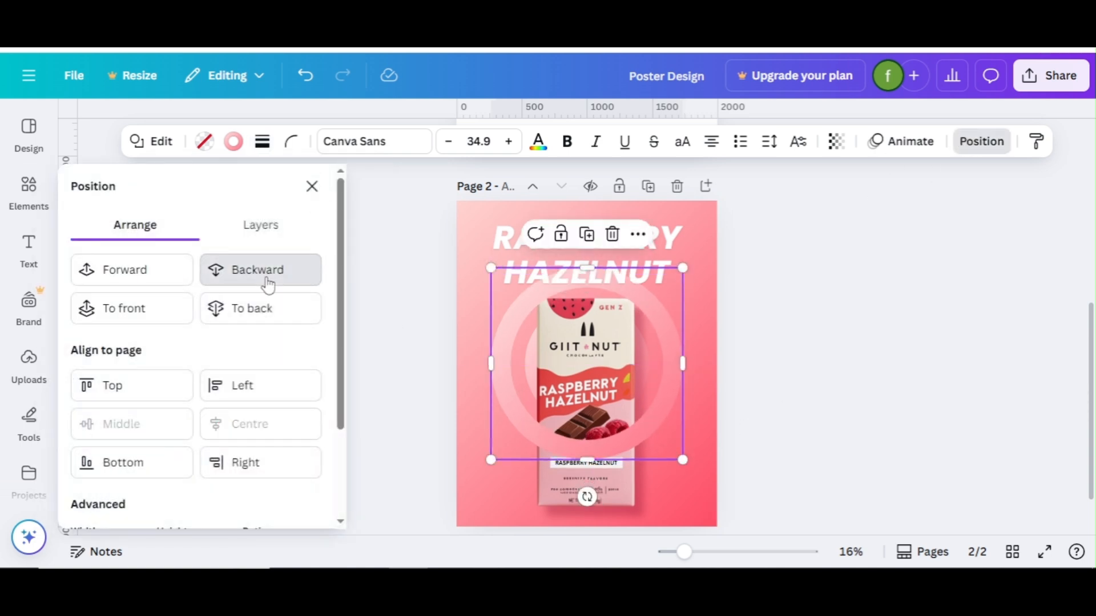
click(266, 277)
Step: Duplicate the second ring and enlarge the copy to about the full page width, around the other rings
click(591, 239)
drag(649, 426, 723, 506)
drag(666, 452, 662, 444)
Step: Set the third ring's border weight to 200 and align it to the middle of the page
click(262, 141)
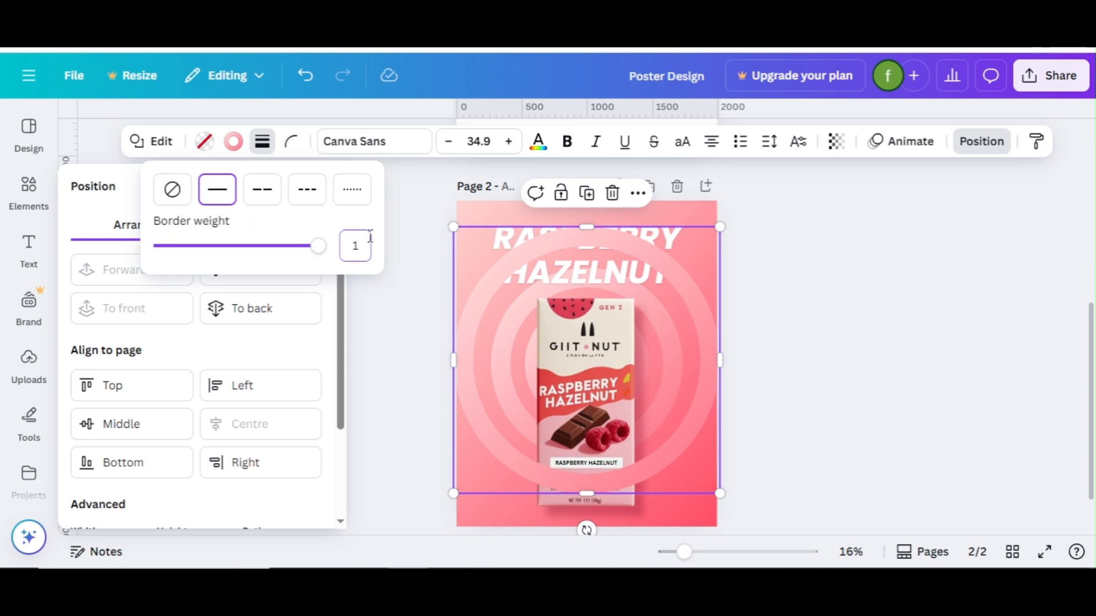
key(Return)
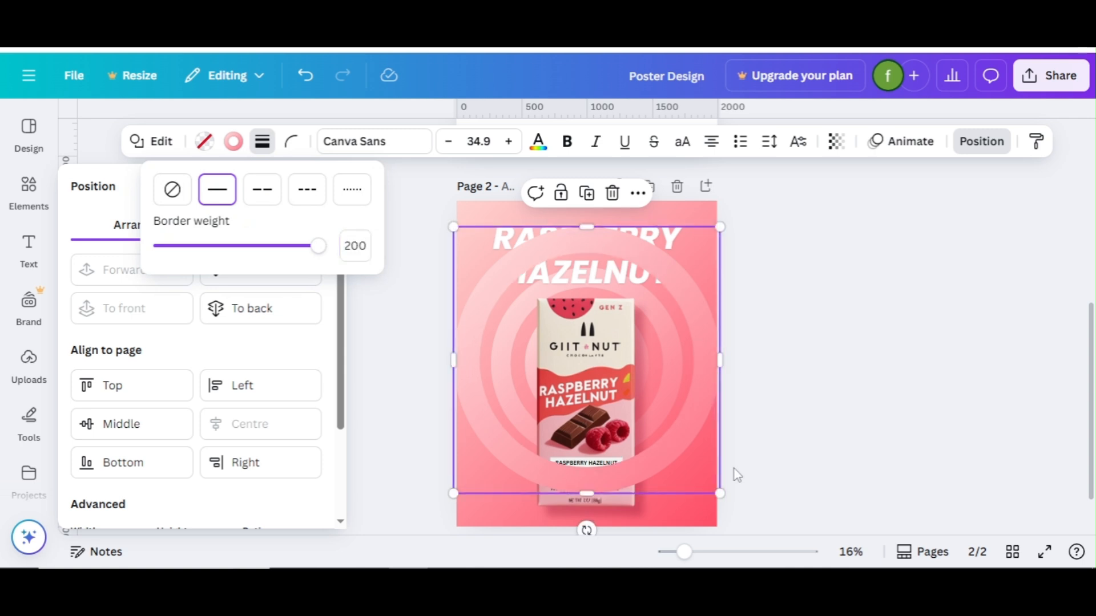
click(119, 429)
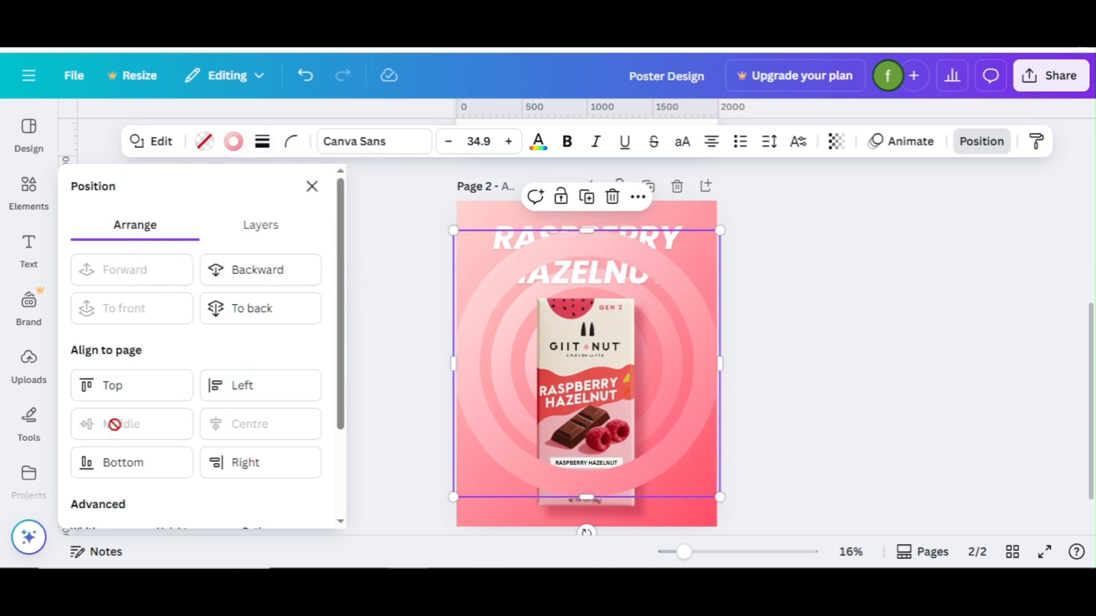
Step: Duplicate the third ring, enlarge the copy beyond the page's side edges and centre it on the page
click(591, 199)
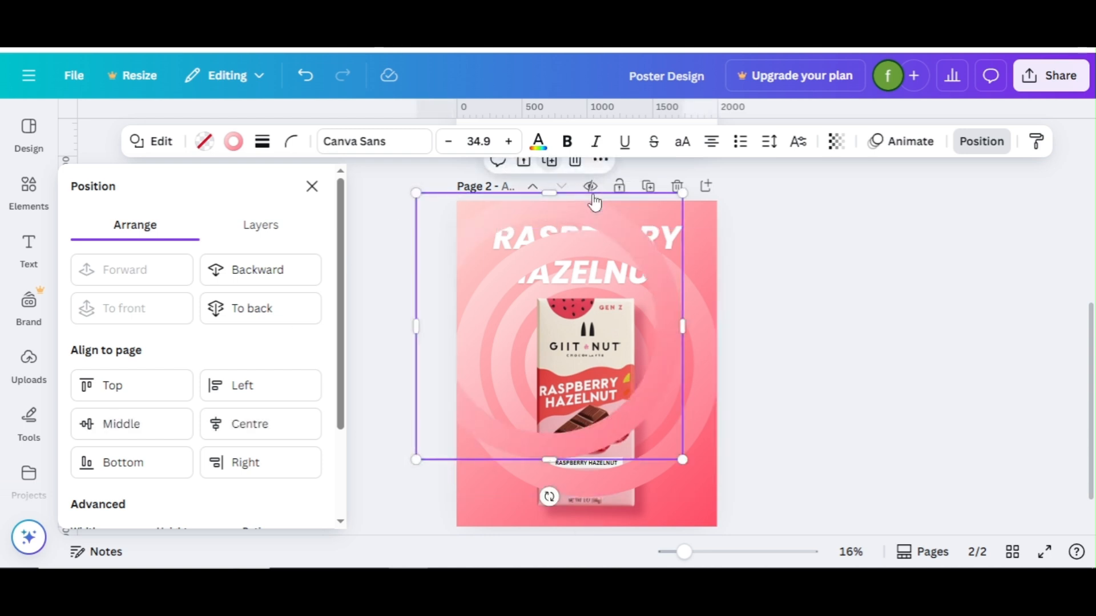
drag(683, 460, 739, 495)
click(262, 141)
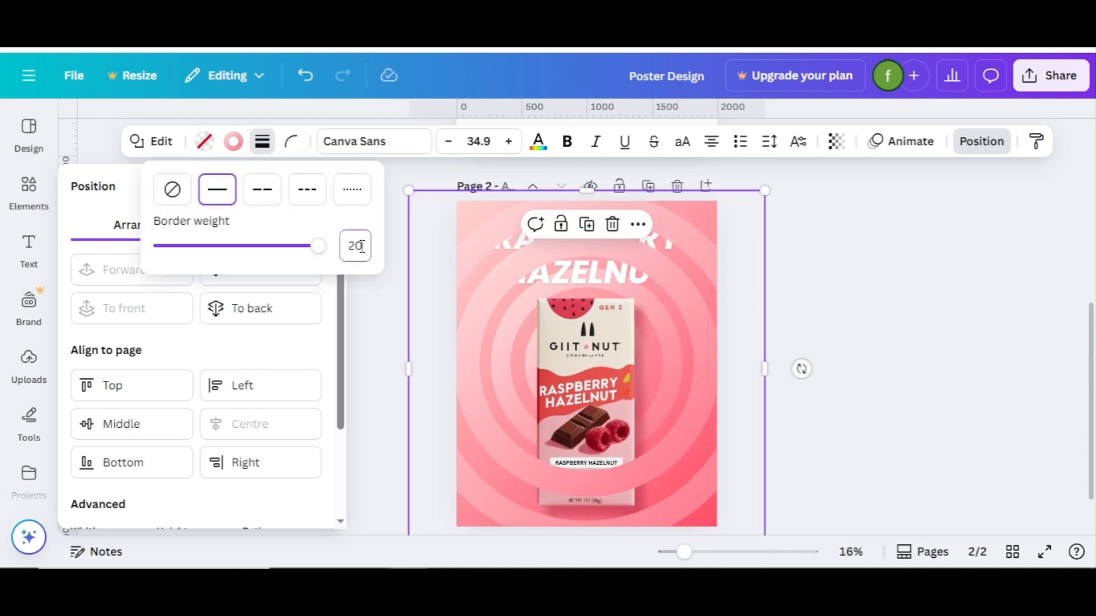
click(108, 424)
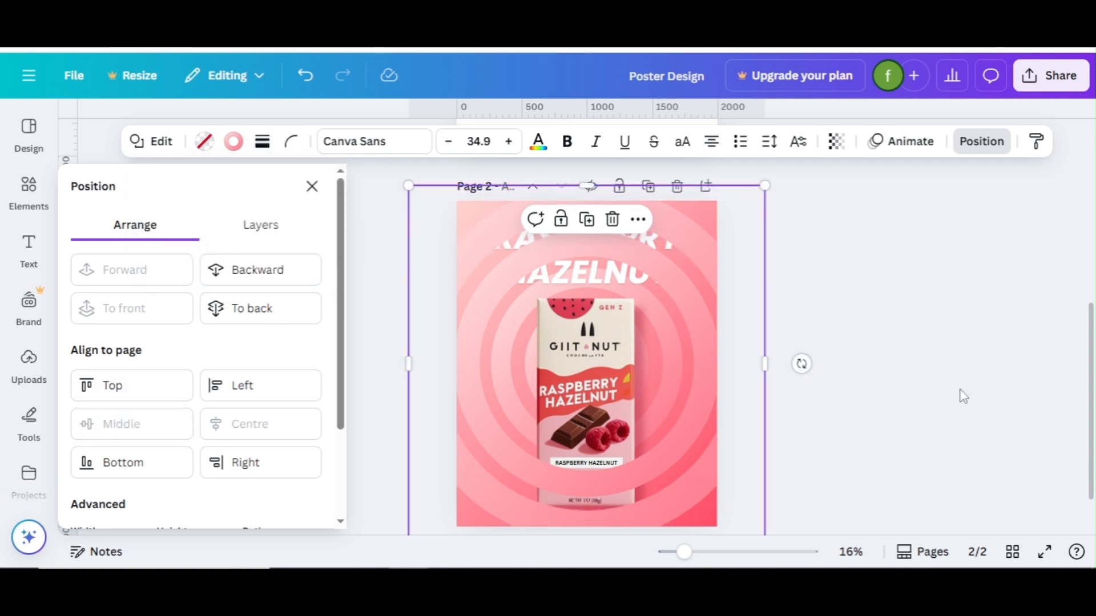
drag(770, 185, 770, 181)
Step: Move the two outer rings below the heading and the chocolate bar in the layer order
click(990, 141)
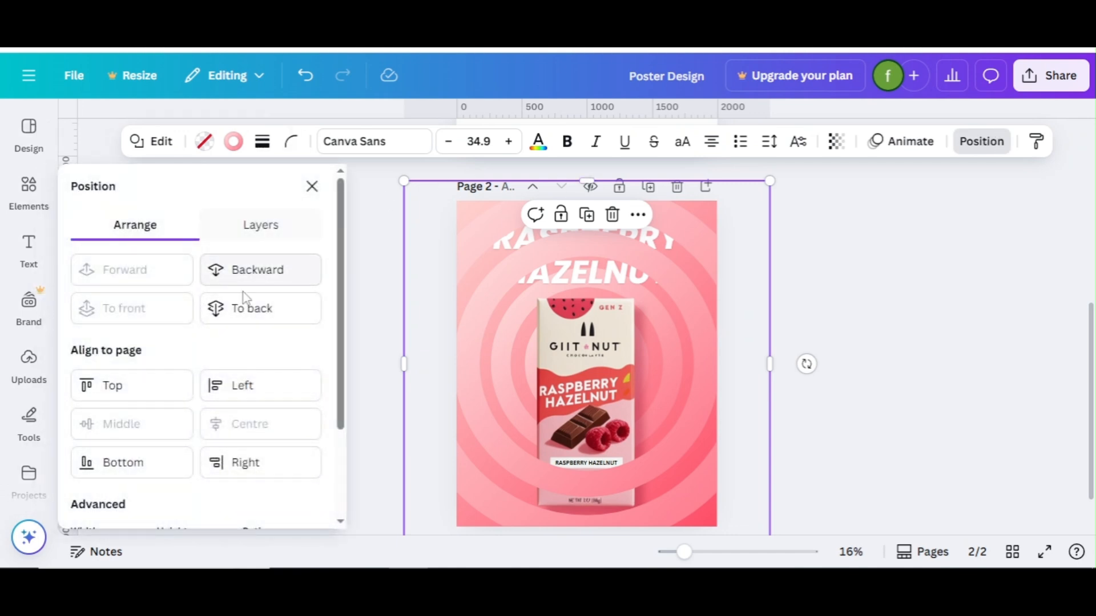
click(280, 224)
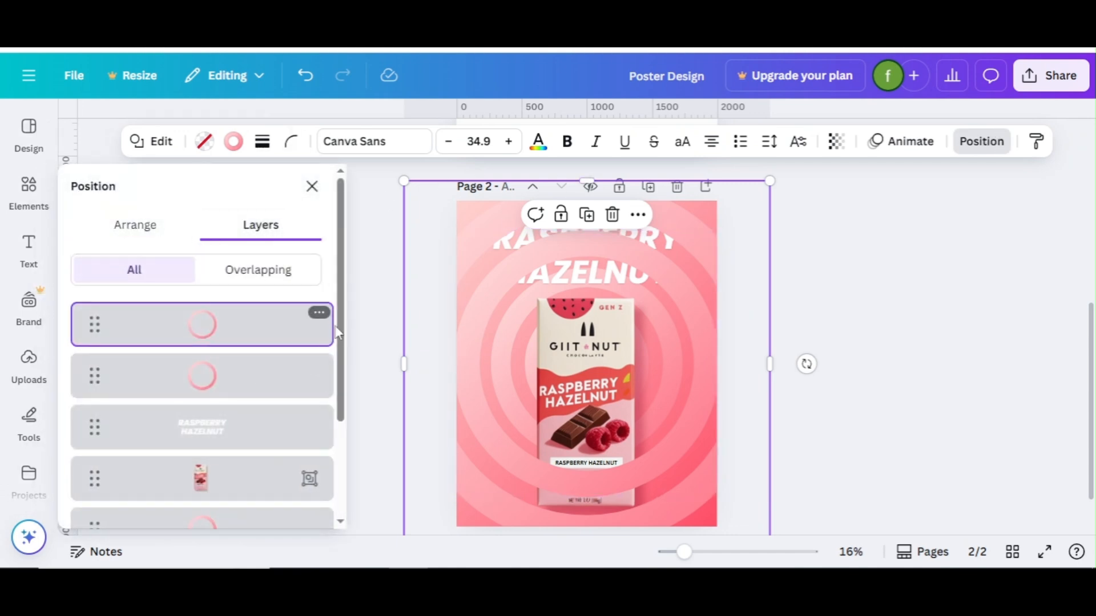
shift+click(228, 378)
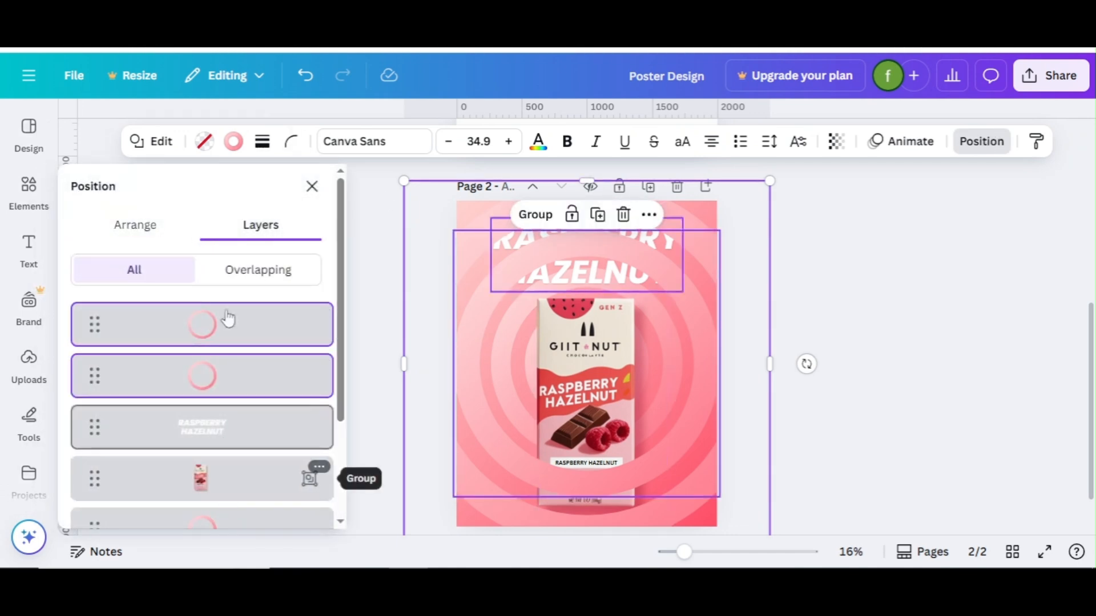
drag(228, 350, 224, 459)
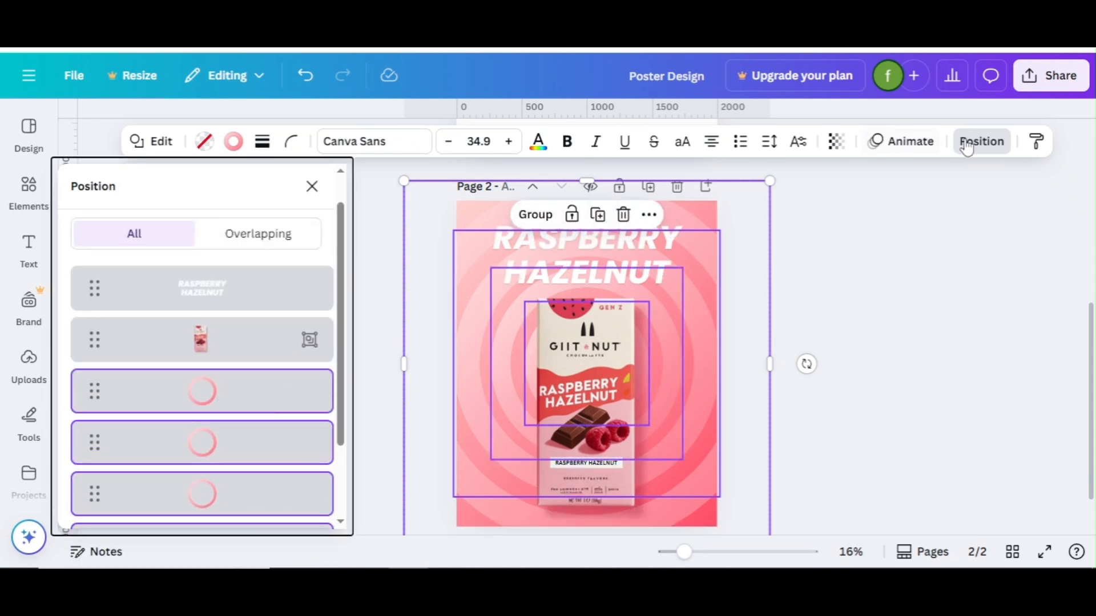
Step: Group all four concentric rings into a single object
click(983, 143)
click(968, 146)
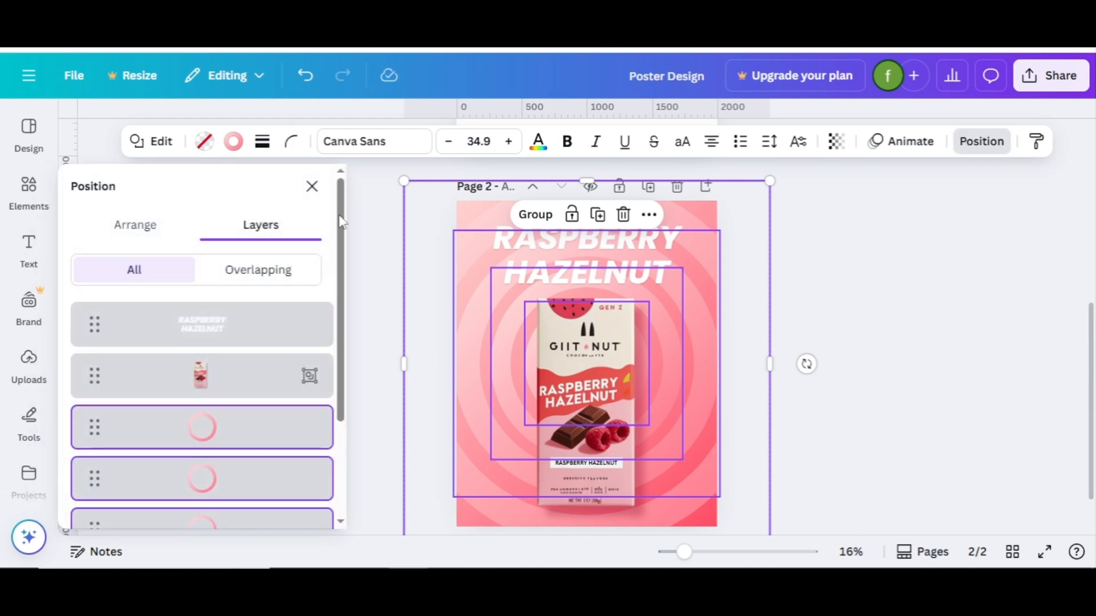
click(135, 222)
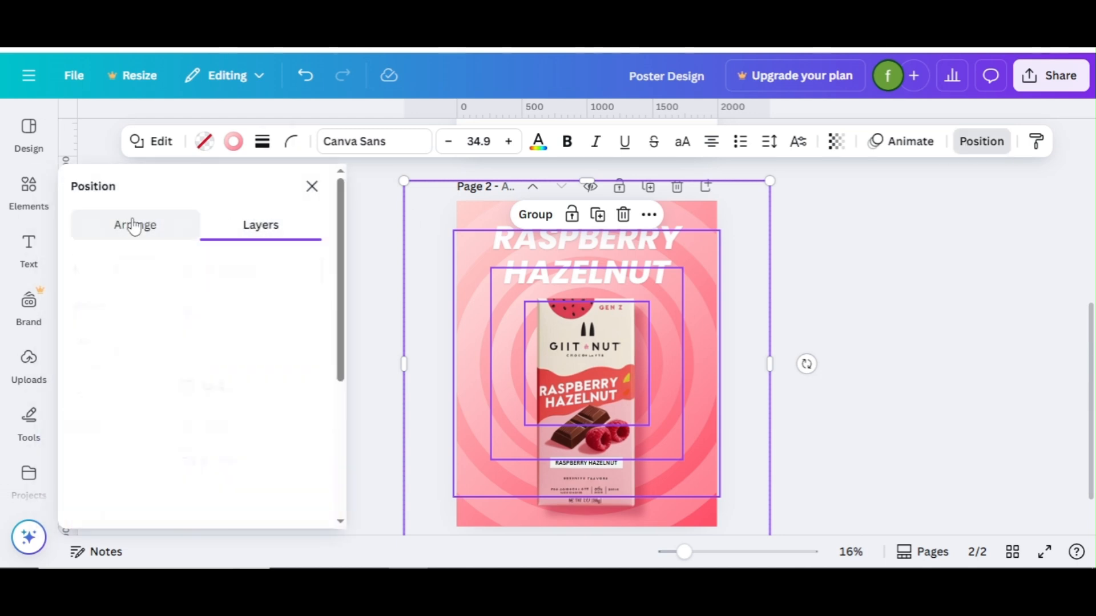
click(549, 217)
click(312, 188)
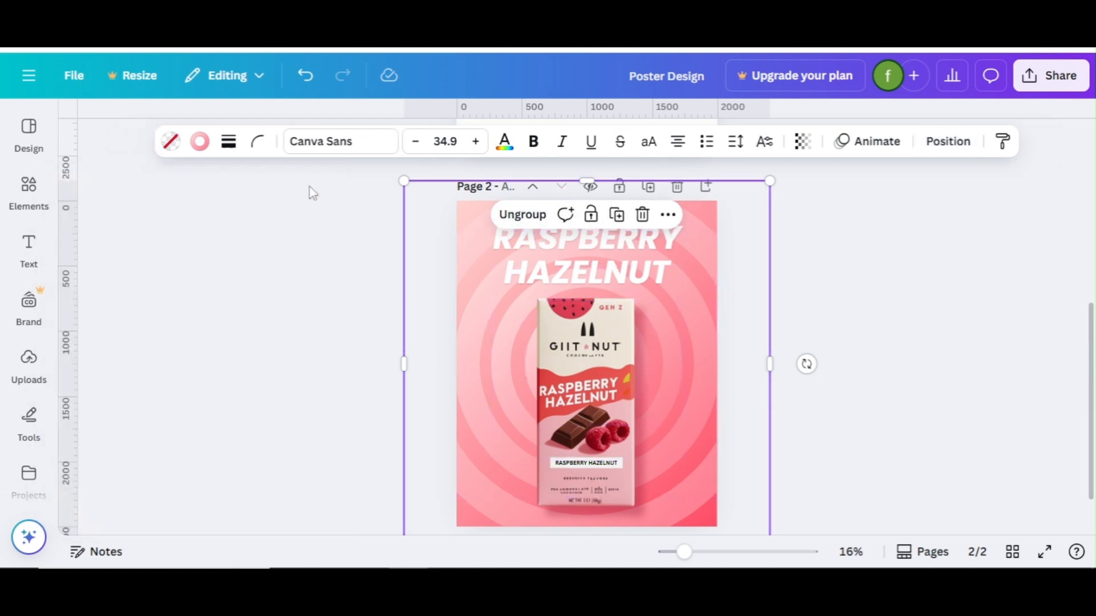
Step: Shrink the ring group very slightly from its upper-left corner
click(1042, 338)
scroll(1091, 371, down, 1)
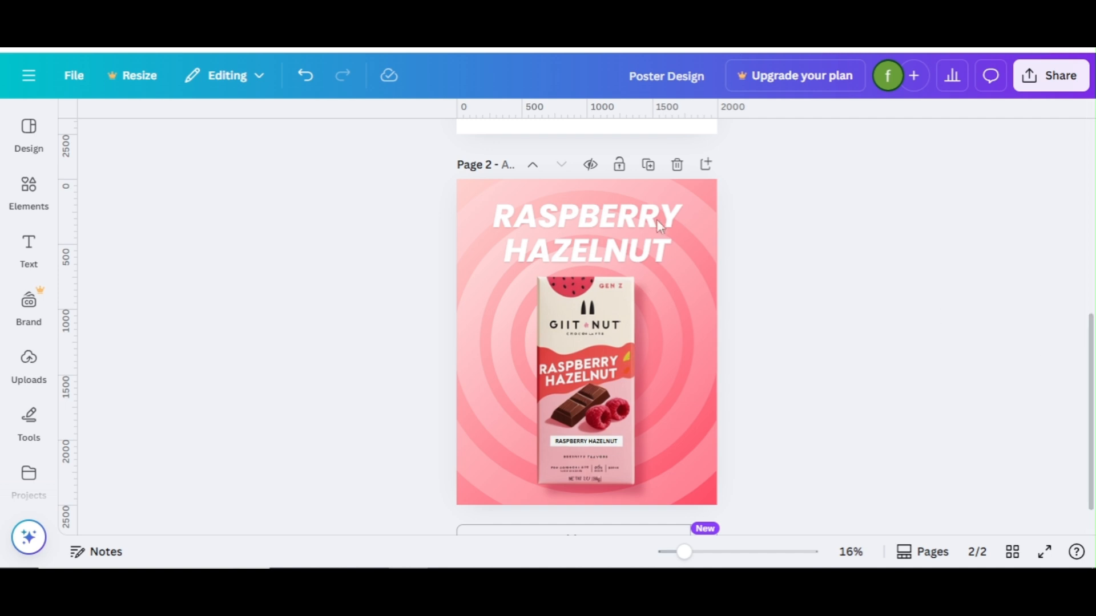
click(459, 215)
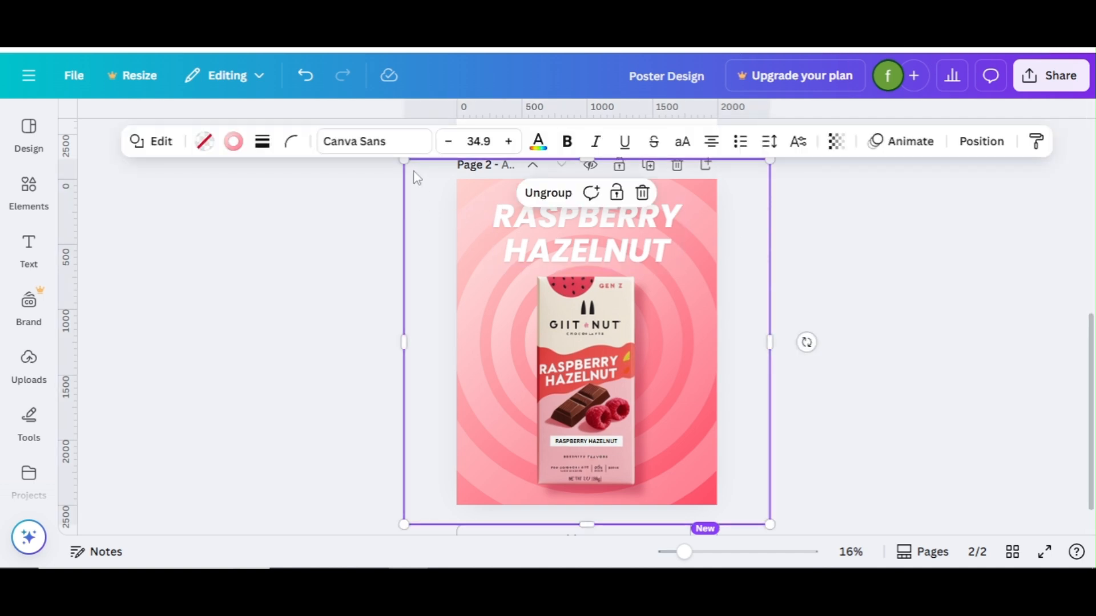
drag(404, 162, 408, 164)
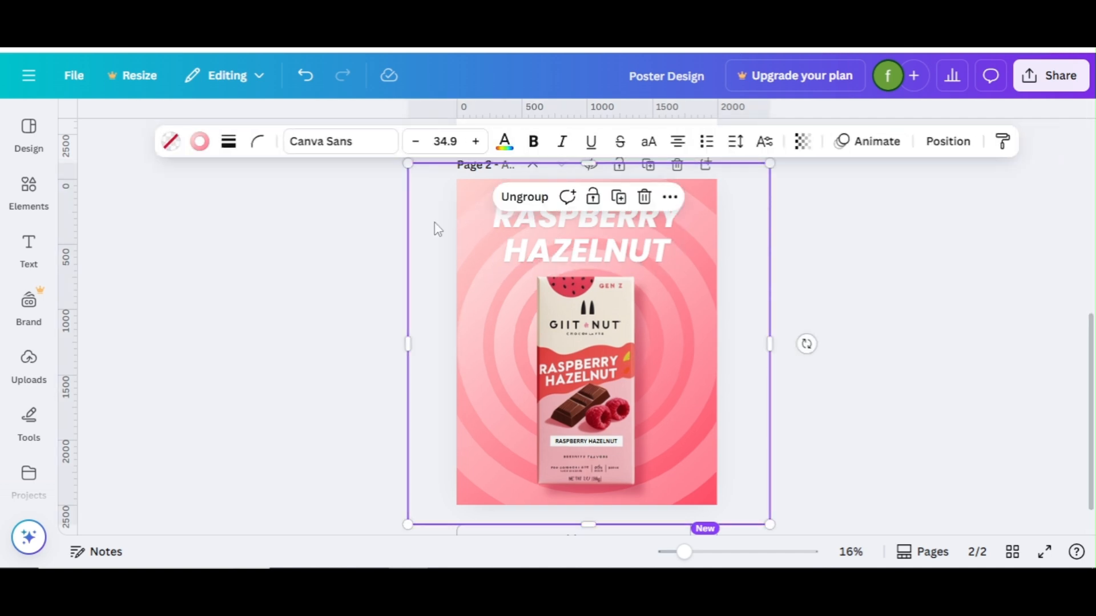
click(429, 223)
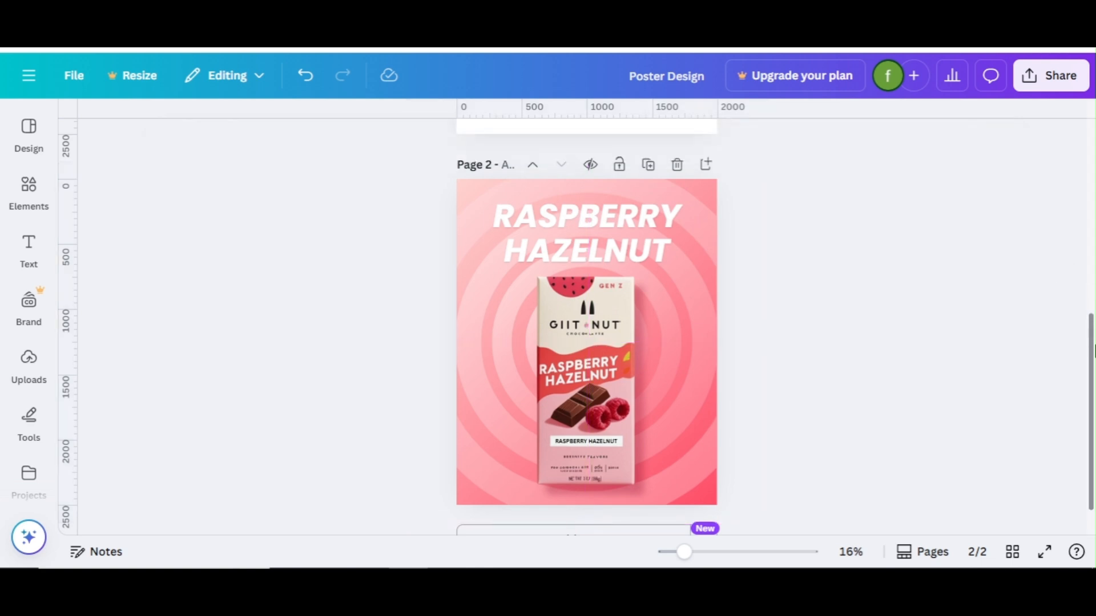
scroll(1074, 303, up, 3)
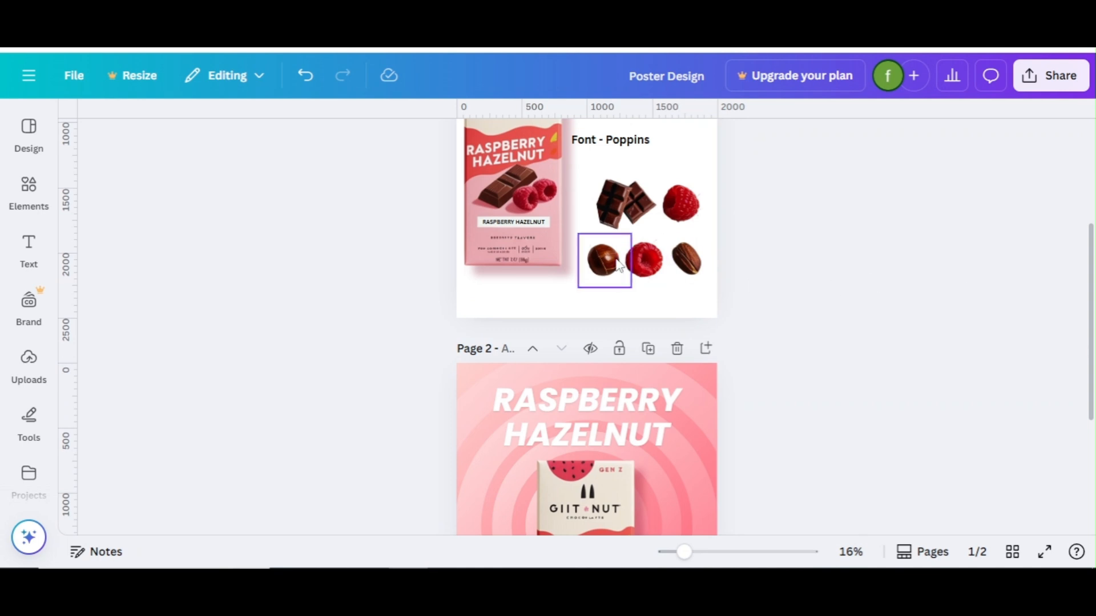
click(644, 260)
key(Delete)
key(ctrl+z)
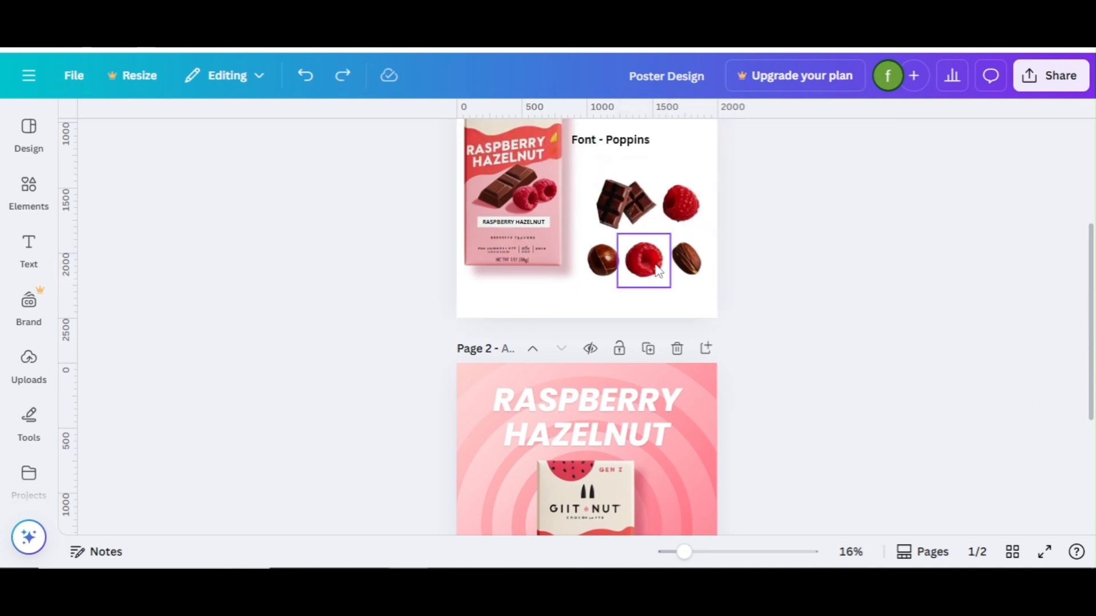
Step: Copy the open-centred raspberry from page 1 to page 2 and place it enlarged at the poster's left edge
click(657, 269)
key(ctrl+c)
drag(1092, 338, 1094, 430)
click(581, 439)
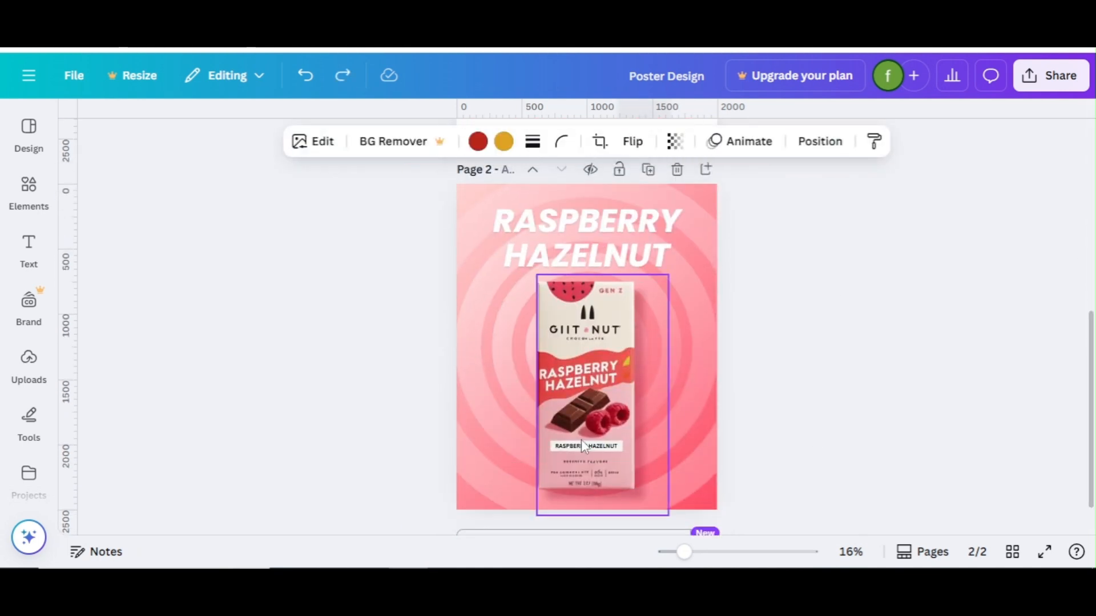
key(ctrl+v)
drag(620, 426, 539, 210)
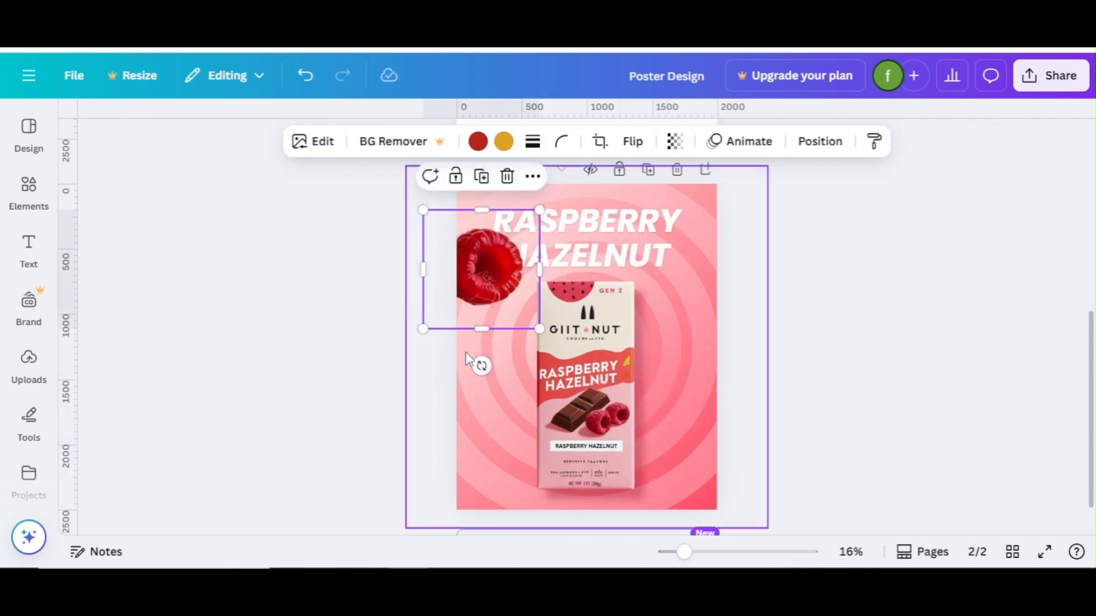
Step: Tilt the raspberry slightly, enlarge it and shift it so its left side runs off the page
drag(482, 366, 503, 363)
drag(493, 320, 584, 344)
drag(480, 282, 461, 290)
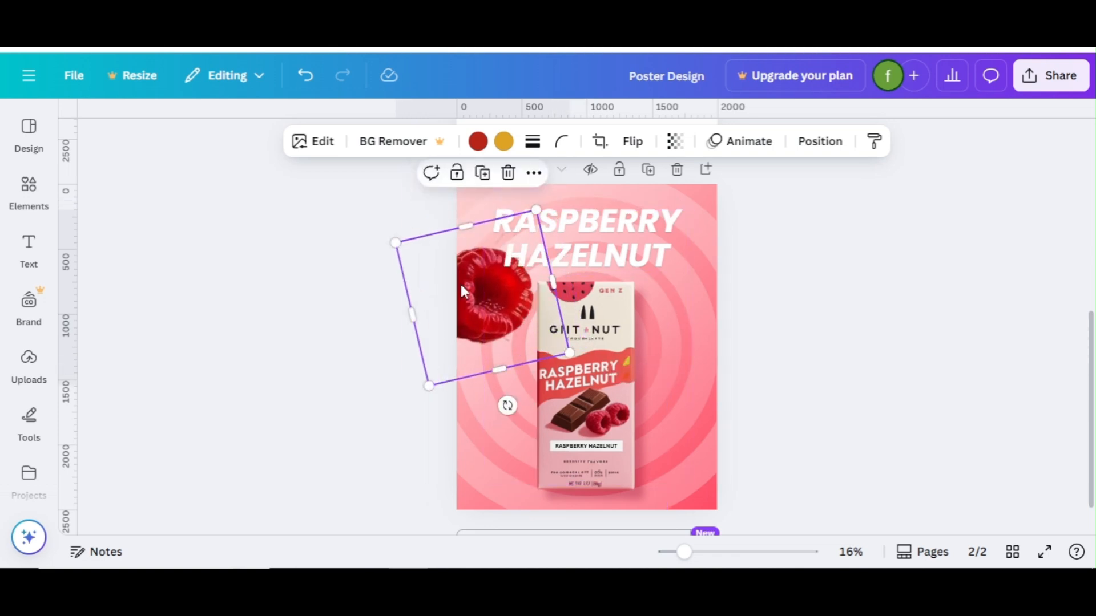
Step: Apply a whole-image blur with intensity 20 to the raspberry at the left edge
click(304, 145)
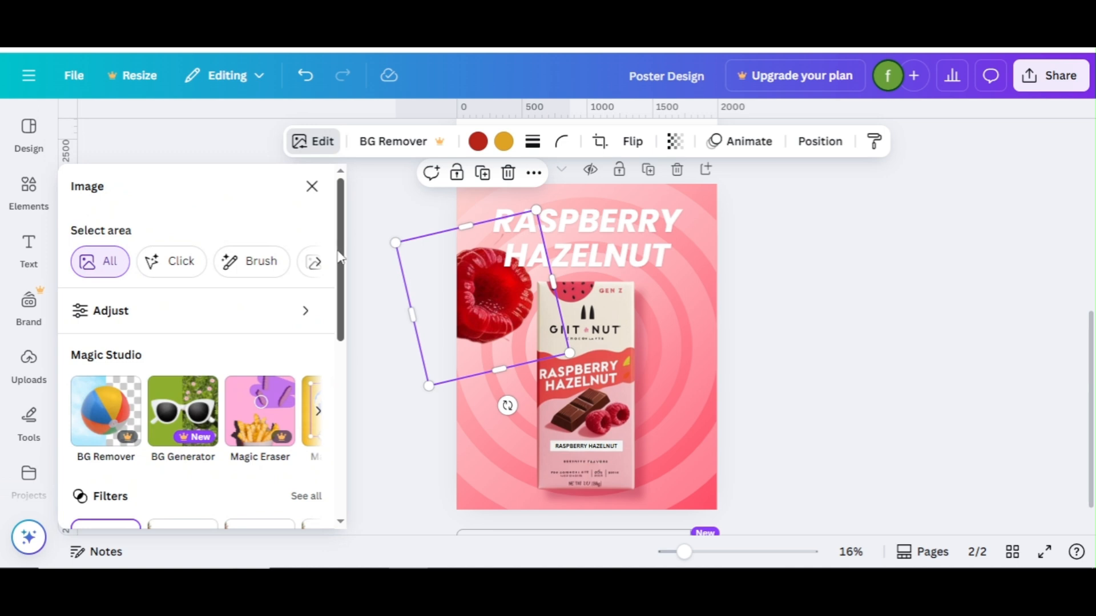
drag(340, 247, 349, 391)
click(258, 385)
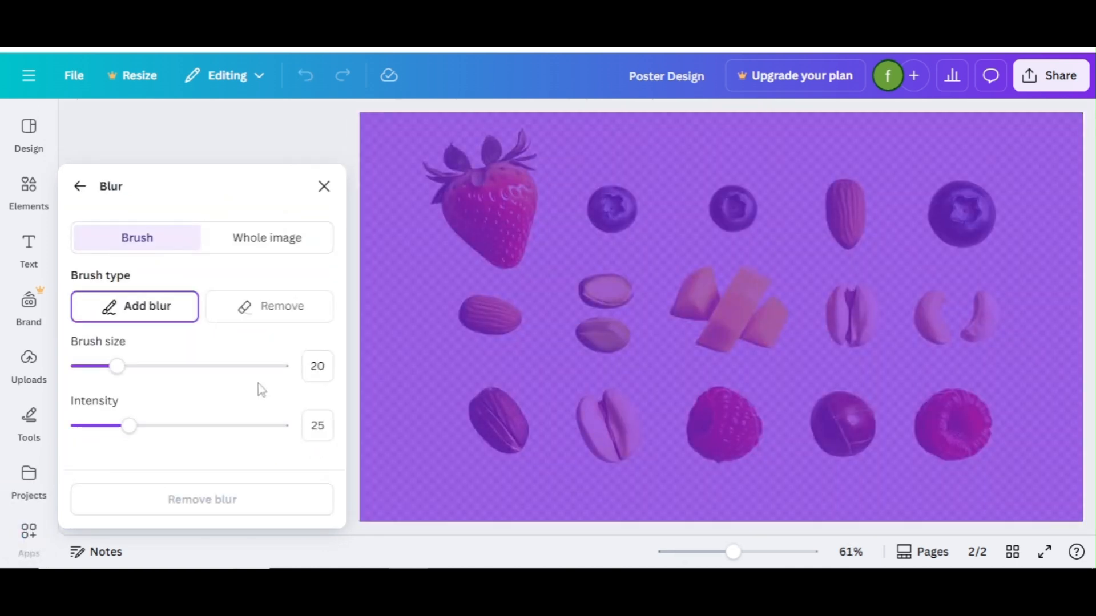
click(266, 247)
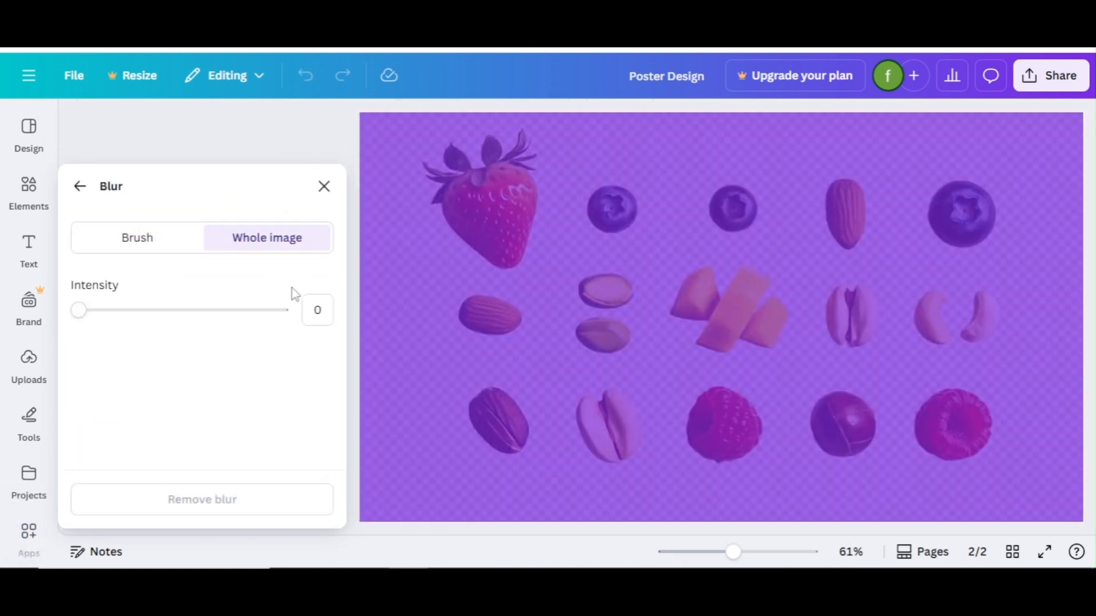
click(328, 305)
text(20)
key(Return)
click(324, 186)
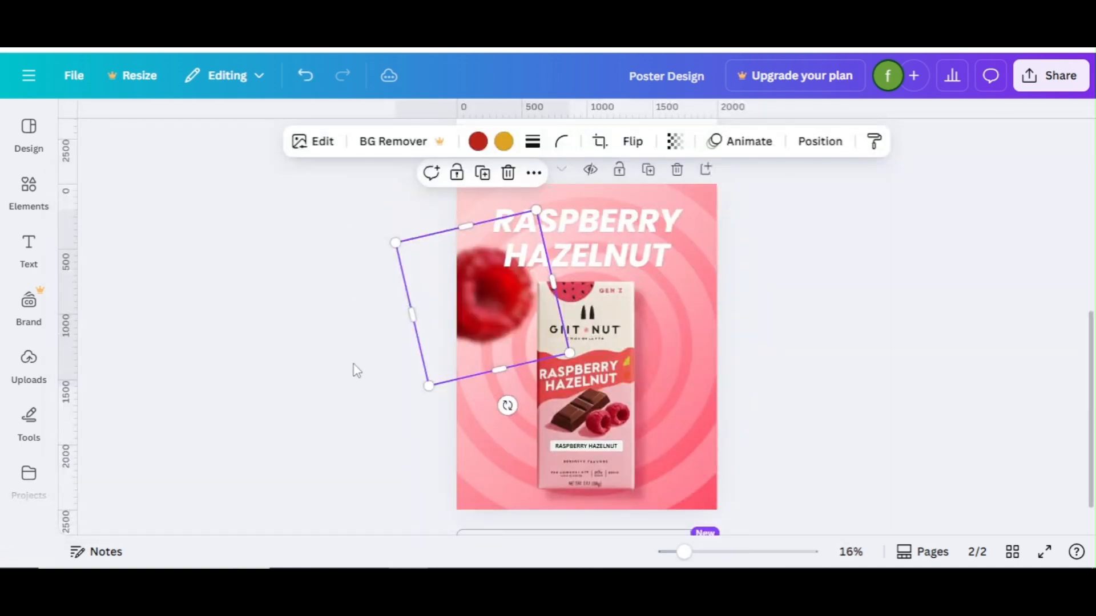
Step: Rotate the blurred raspberry further and fine-tune its size and position at the left edge below the heading
drag(454, 336, 454, 345)
scroll(453, 345, up, 2)
drag(1093, 299, 1094, 369)
click(419, 291)
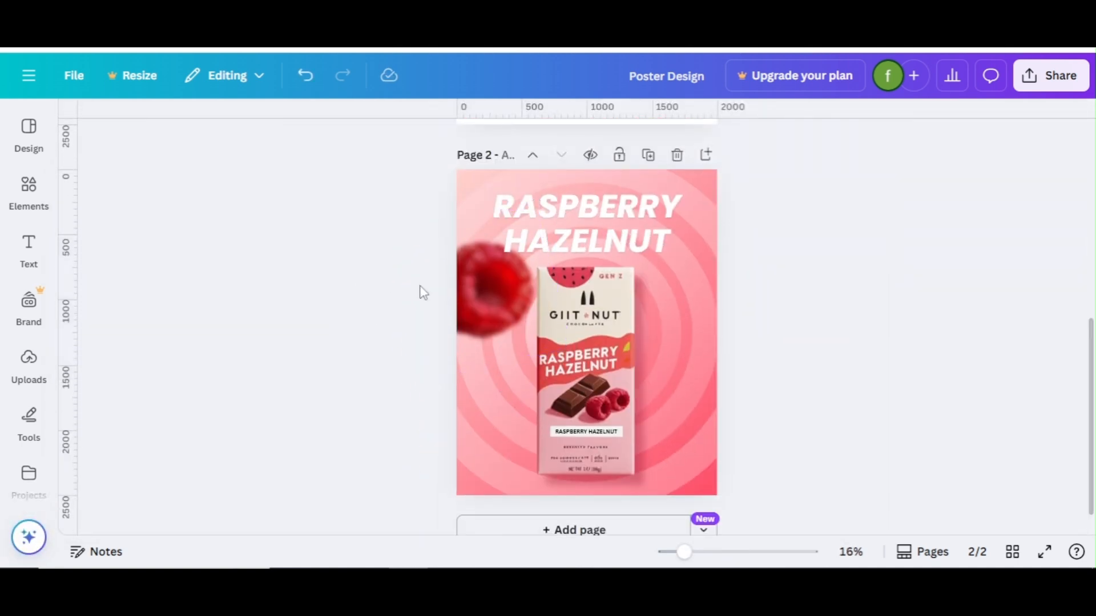
click(475, 298)
drag(507, 397, 534, 389)
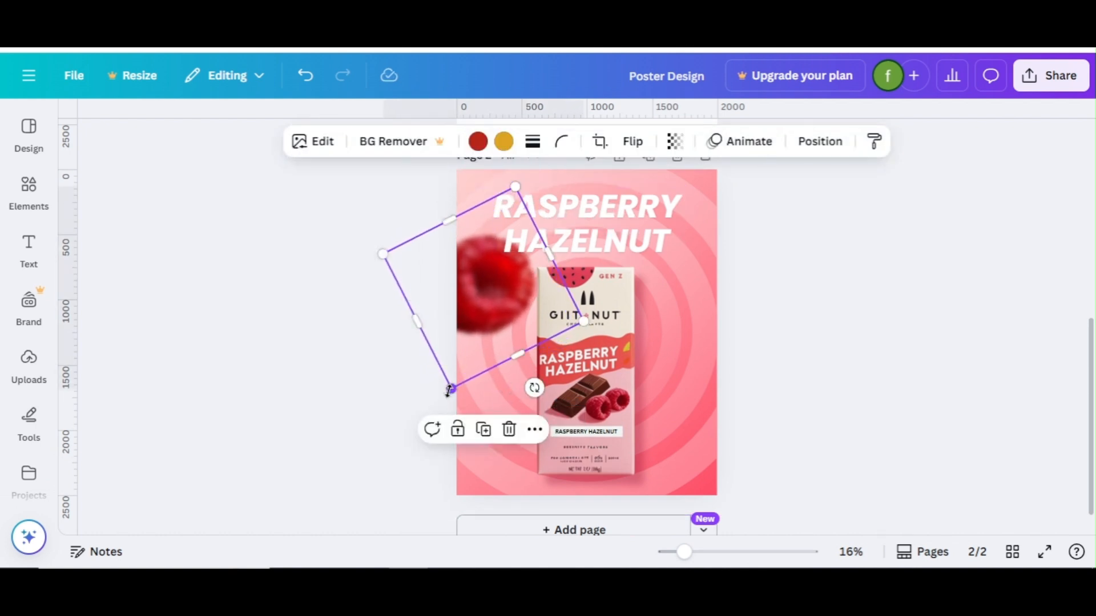
click(323, 379)
click(522, 278)
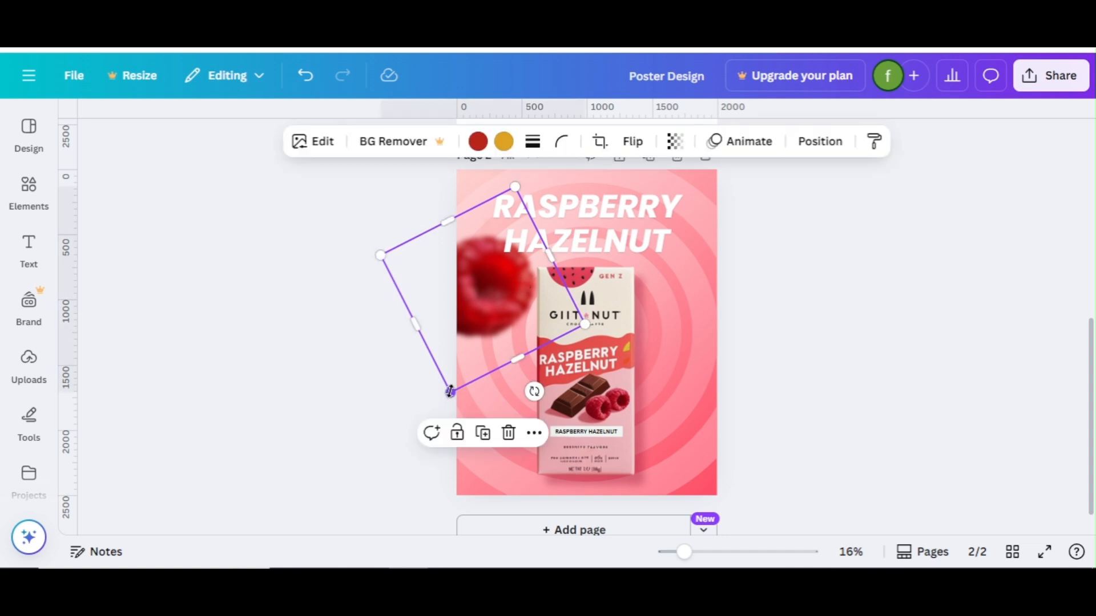
drag(460, 318, 470, 302)
click(357, 309)
click(469, 299)
Step: Copy the round hazelnut from page 1 to page 2 and place it enlarged at the right edge beside the heading
click(839, 323)
drag(1089, 324, 1089, 216)
click(591, 279)
drag(1092, 306, 1094, 415)
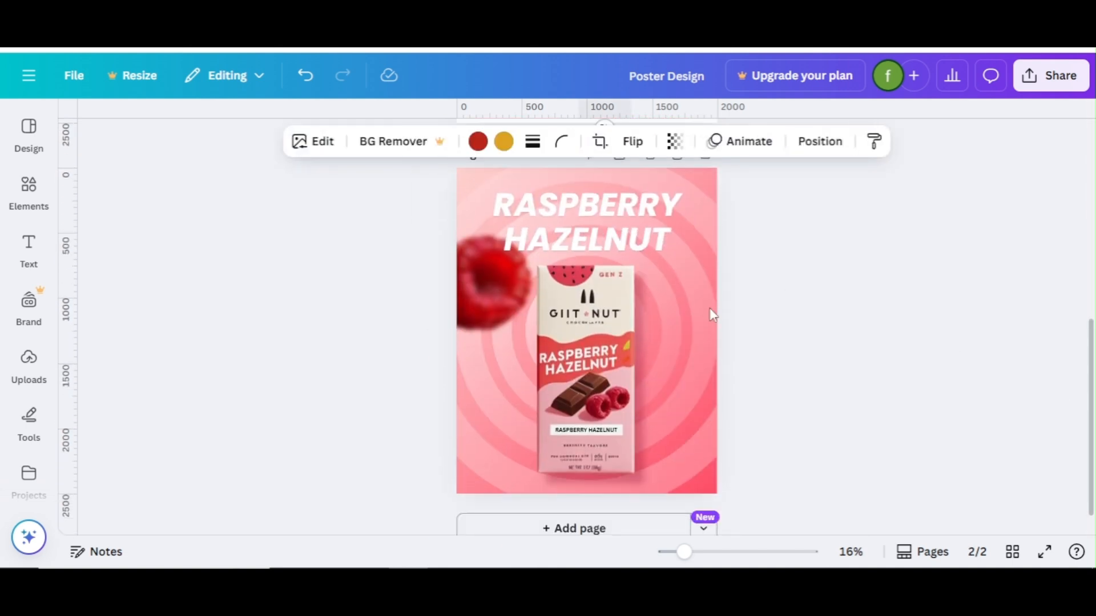
click(604, 402)
key(ctrl+v)
drag(611, 433, 741, 274)
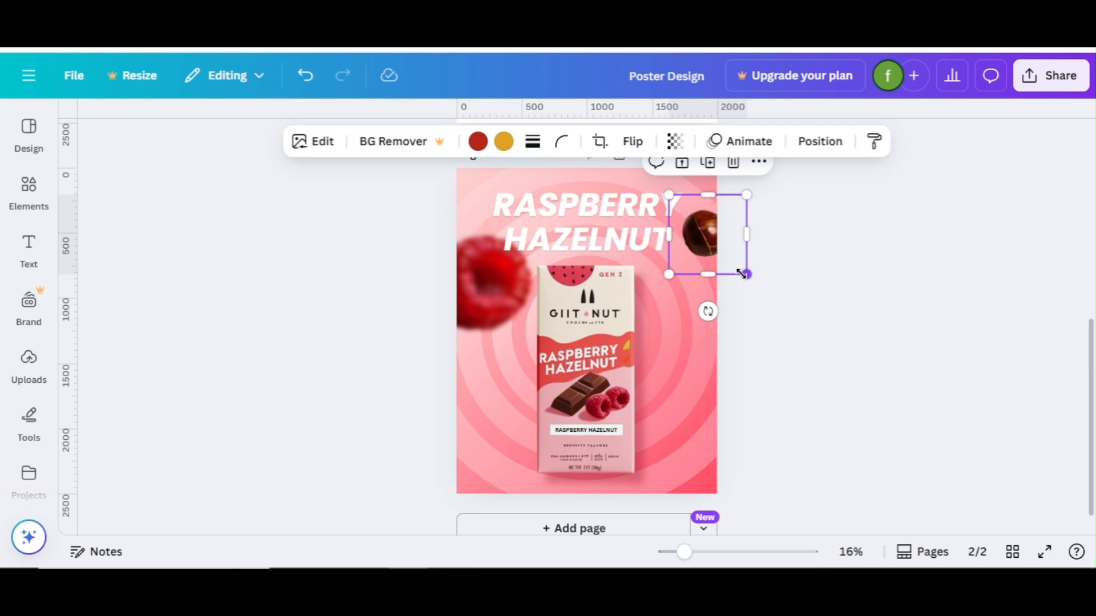
Step: Apply a whole-image blur with intensity 20 to the hazelnut
click(318, 142)
scroll(255, 478, down, 3)
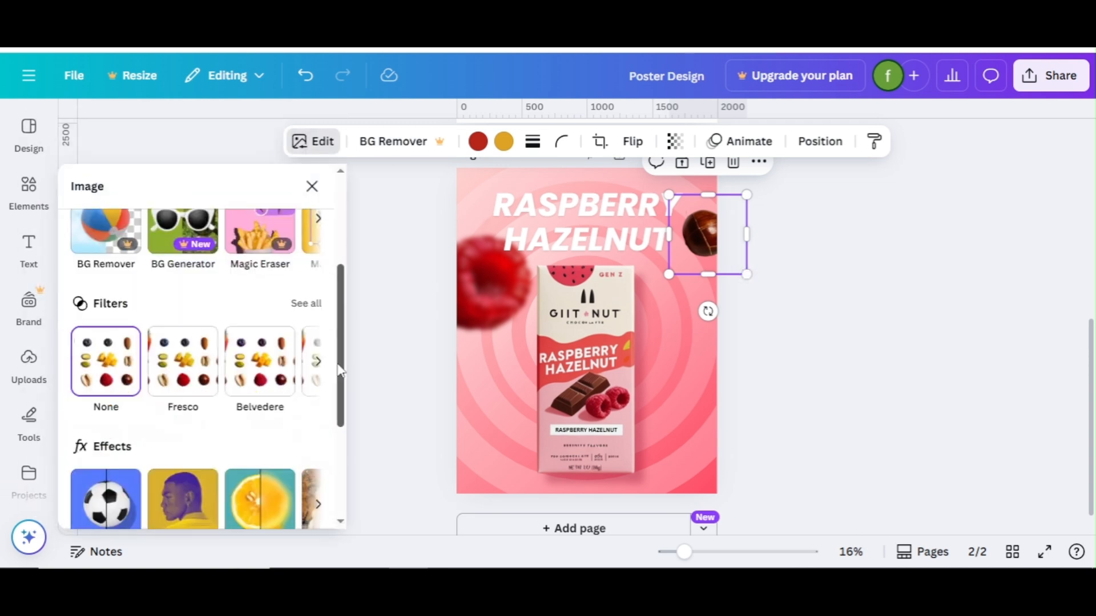
click(255, 478)
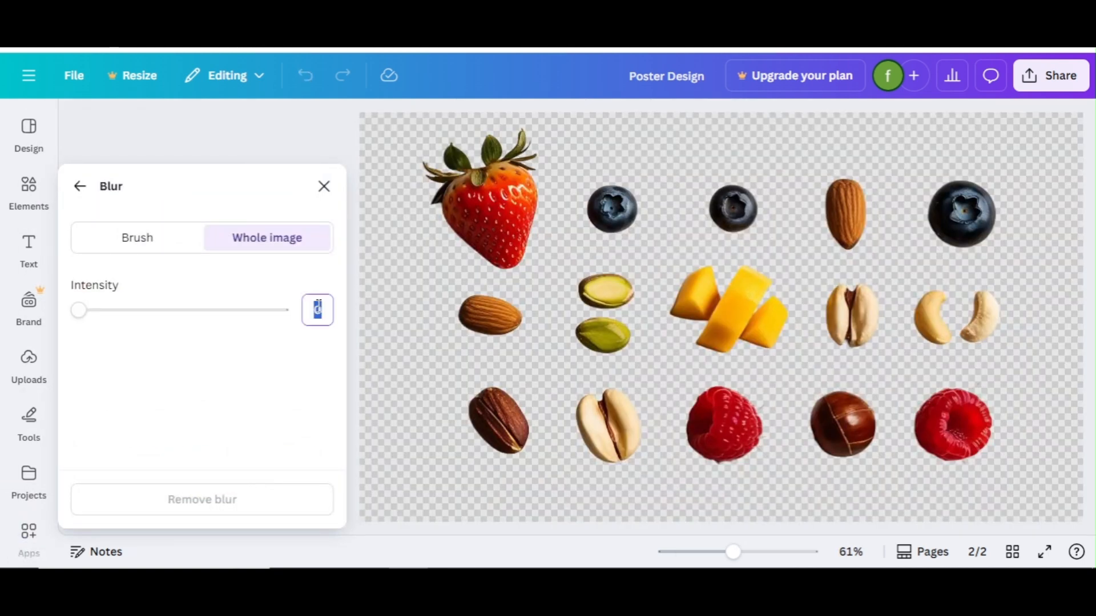
key(Return)
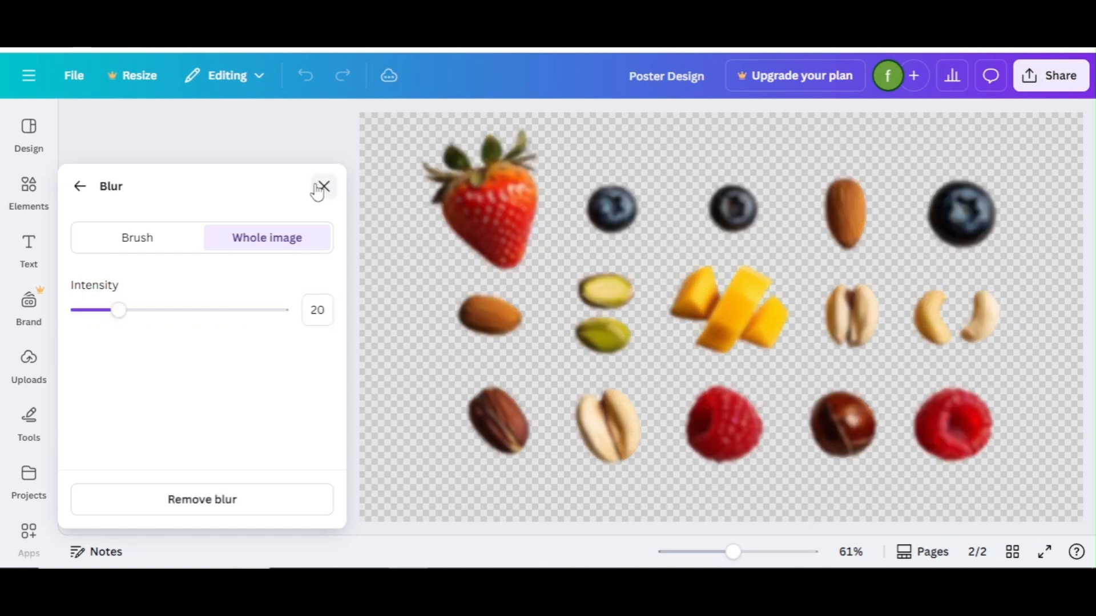
click(322, 187)
Step: Adjust the blurred hazelnut's size and position so it sits partly off the right edge beside the heading
drag(746, 274, 754, 281)
drag(710, 250, 703, 245)
drag(662, 275, 669, 267)
drag(708, 233, 700, 237)
click(879, 243)
click(694, 245)
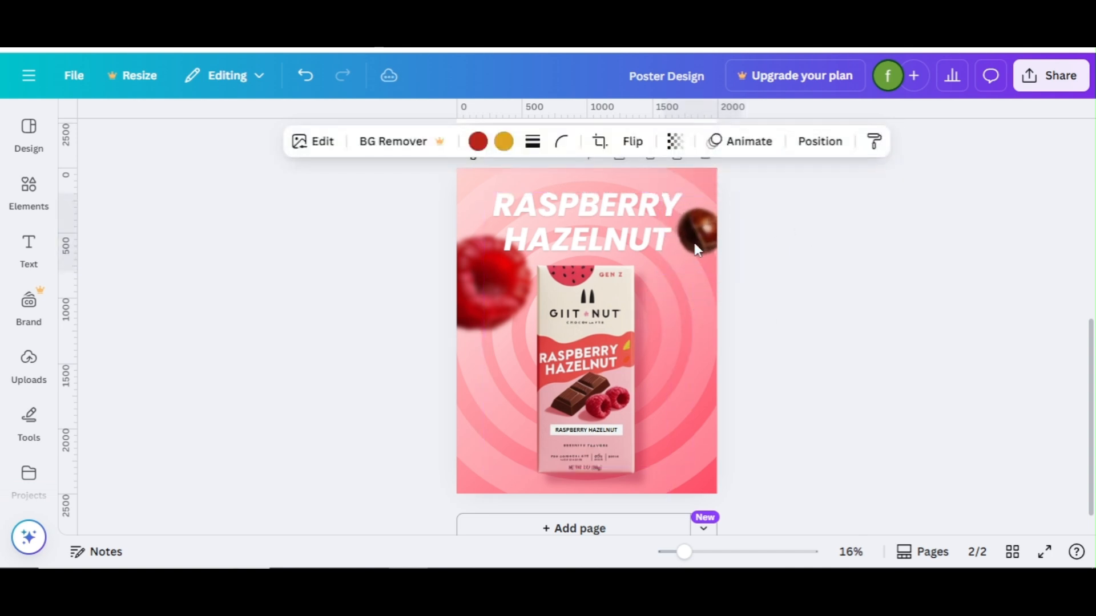
click(831, 318)
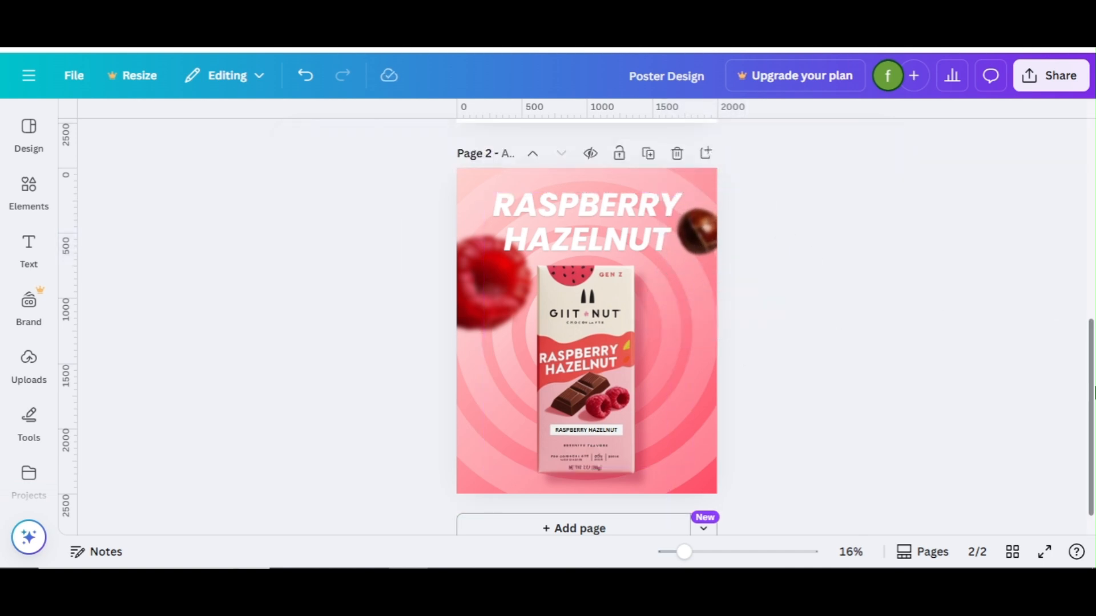
Step: Copy the upper raspberry from page 1 to page 2 and place it enlarged at the lower right edge, beside the chocolate bar
scroll(1071, 313, up, 3)
click(683, 181)
key(ctrl+c)
scroll(682, 184, down, 3)
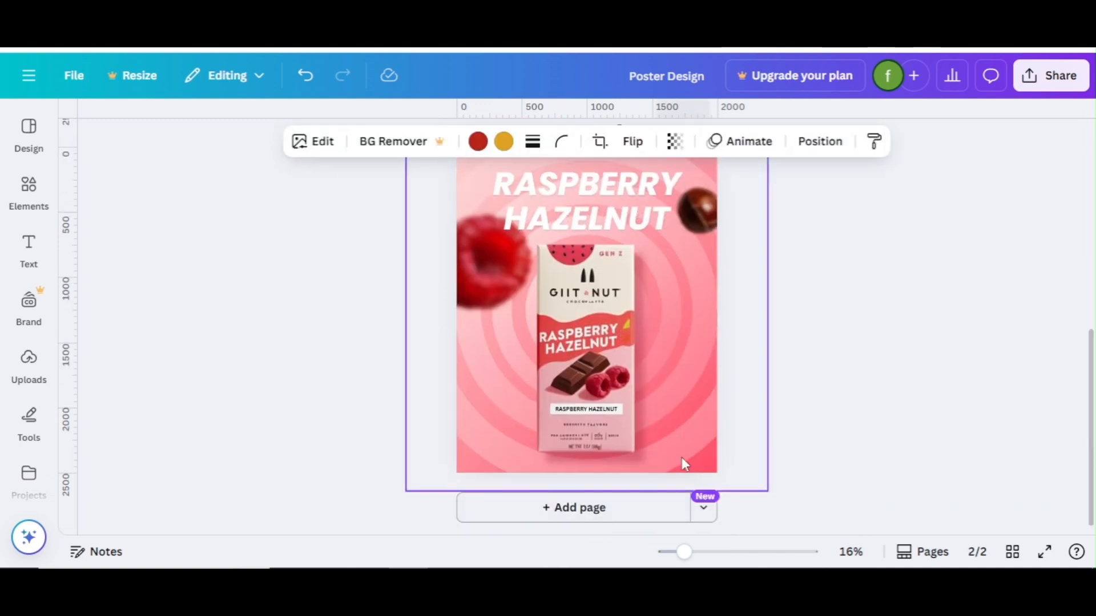
key(ctrl+v)
drag(677, 357, 745, 336)
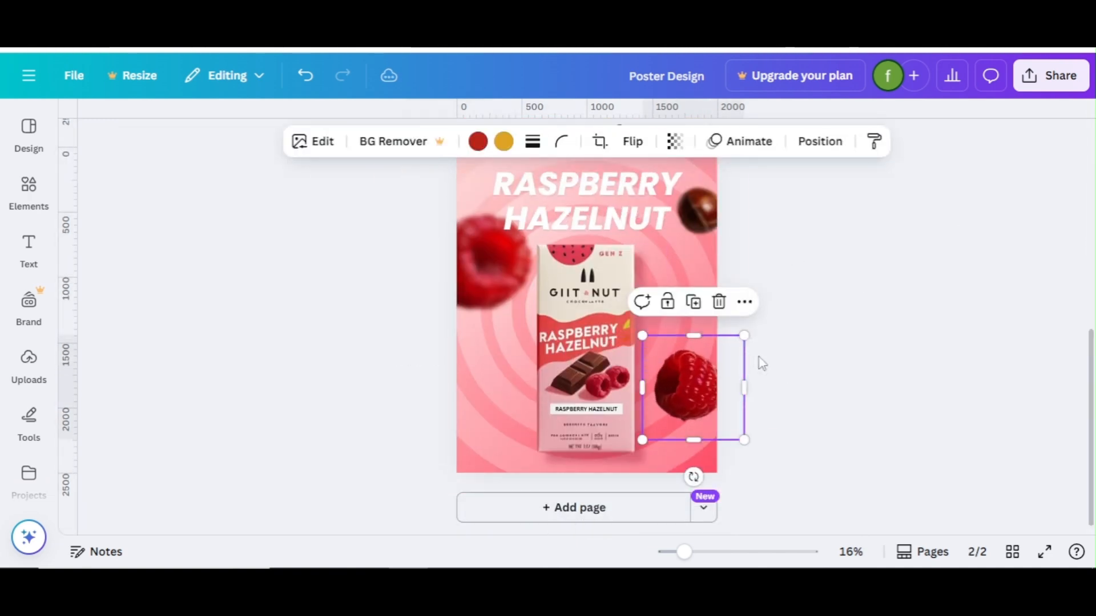
click(793, 387)
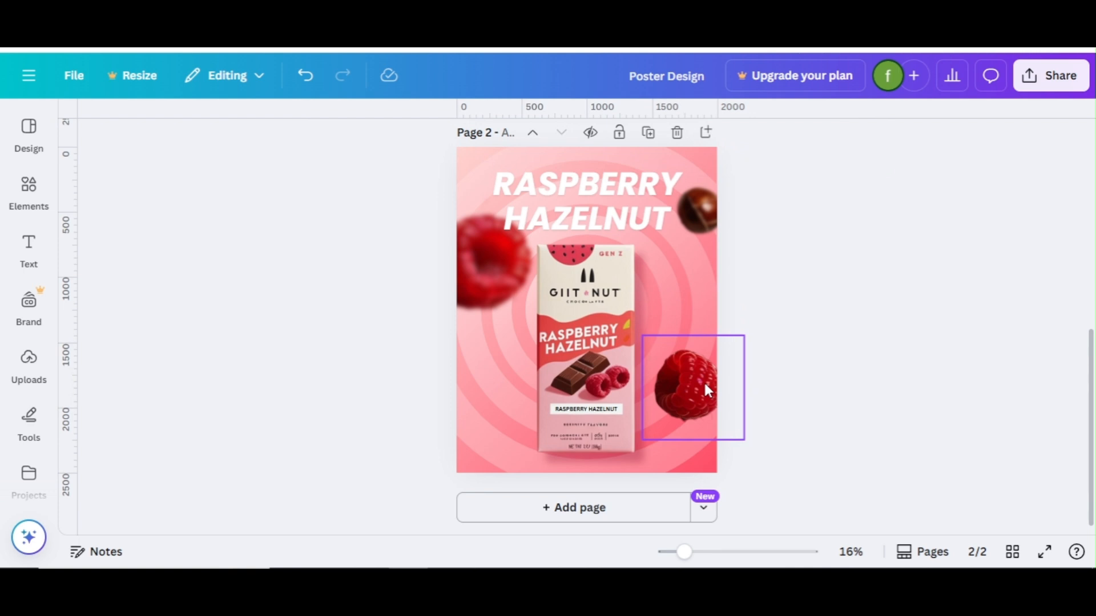
Step: Apply a whole-image blur with intensity 13 to the raspberry at the poster's lower right
click(707, 390)
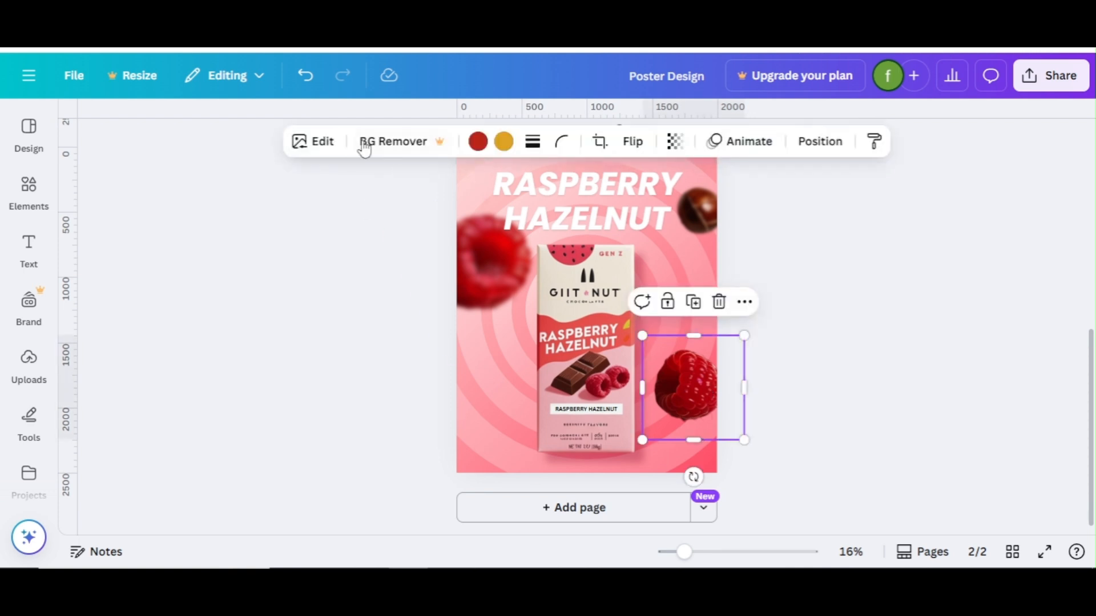
click(313, 141)
drag(340, 289, 343, 440)
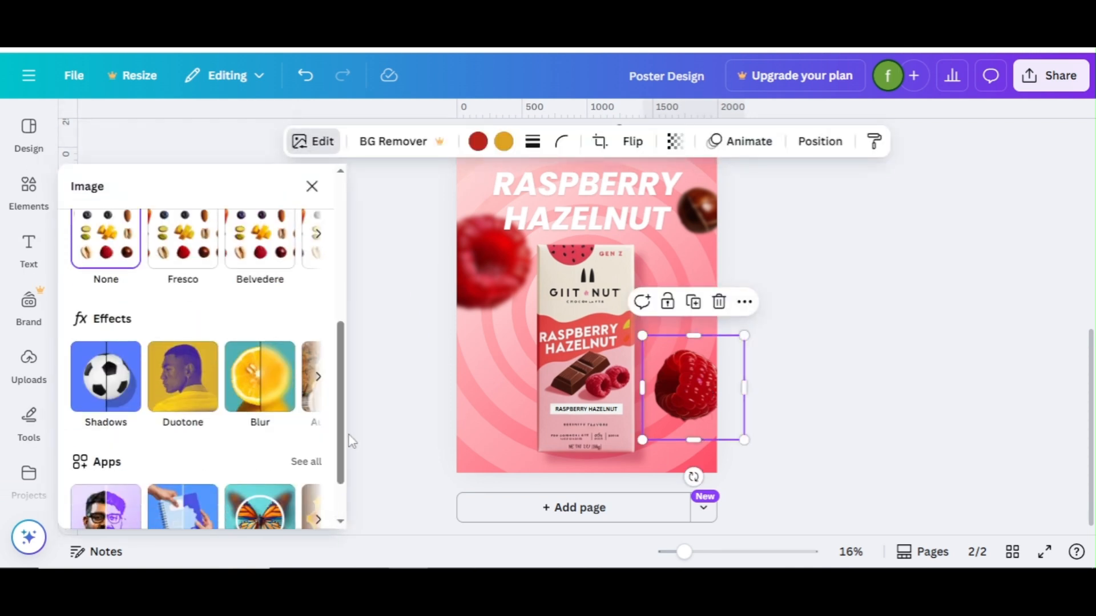
click(260, 375)
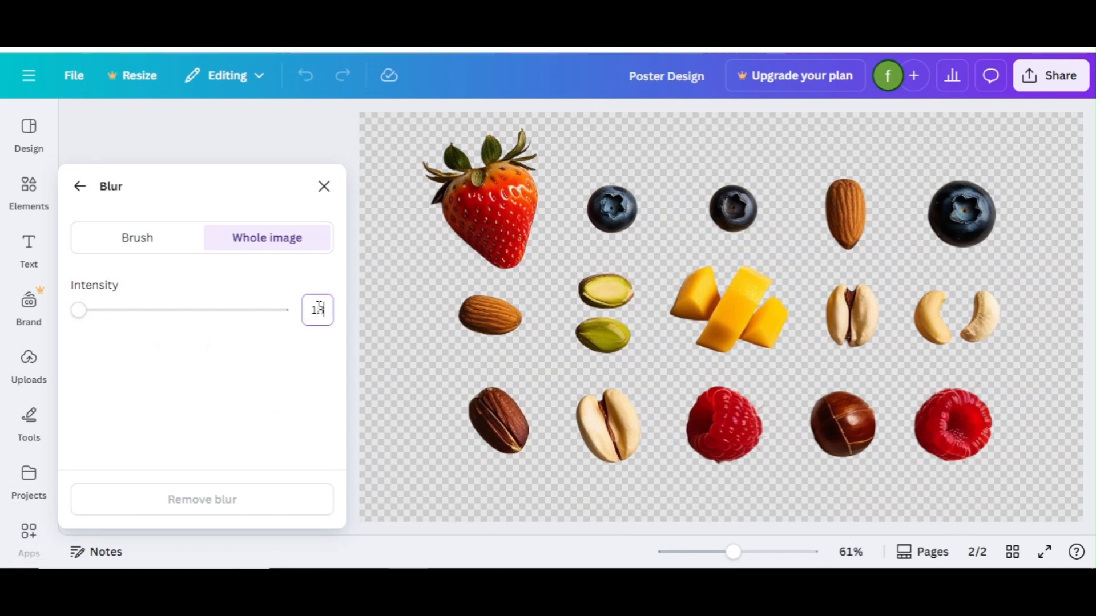
key(Return)
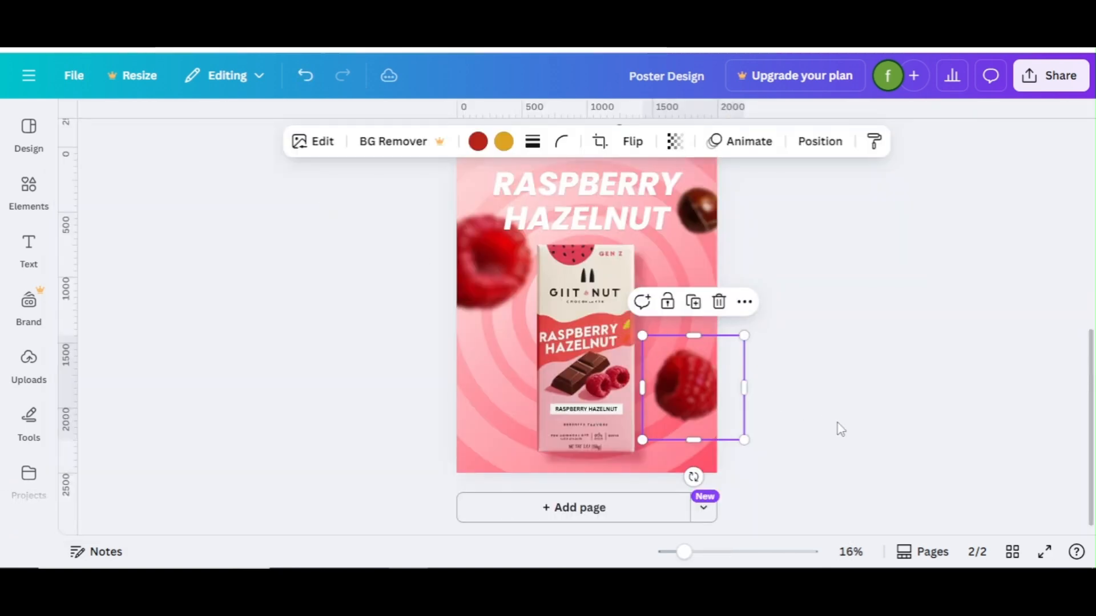
click(837, 429)
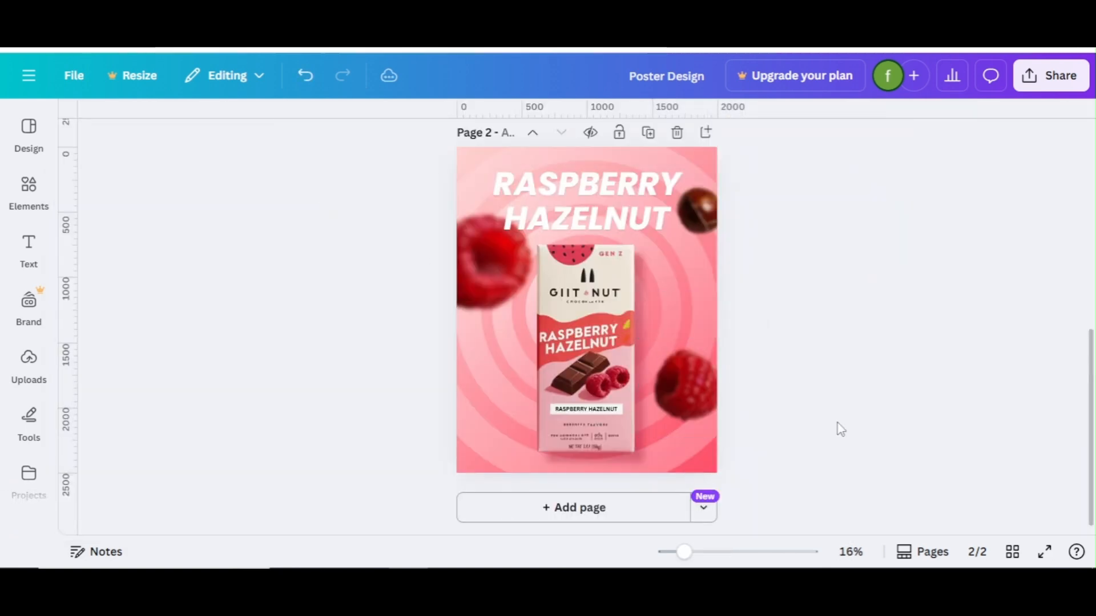
Step: Copy the oval nut from page 1 to page 2 and place it enlarged at the chocolate bar's lower left edge
drag(1091, 369, 1073, 280)
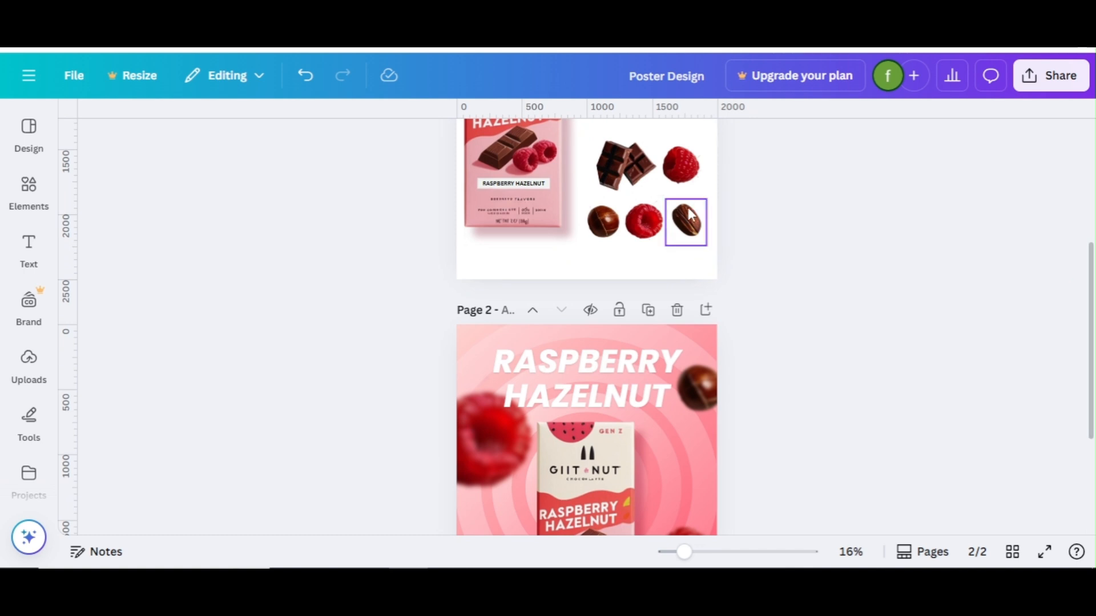
click(688, 210)
drag(1091, 346, 1094, 437)
click(496, 384)
key(ctrl+v)
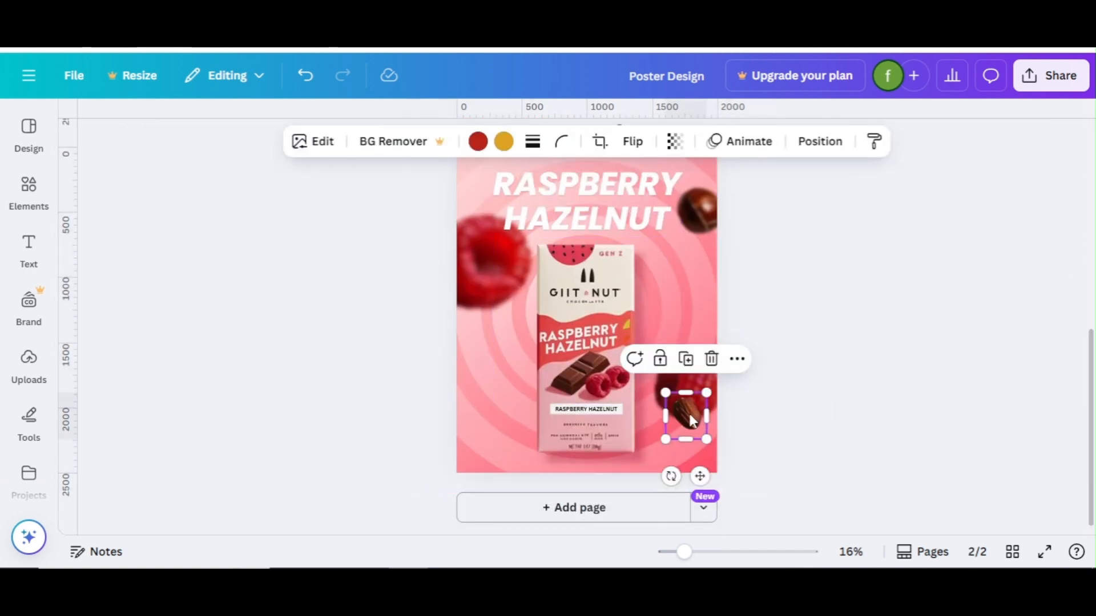
drag(689, 419, 567, 439)
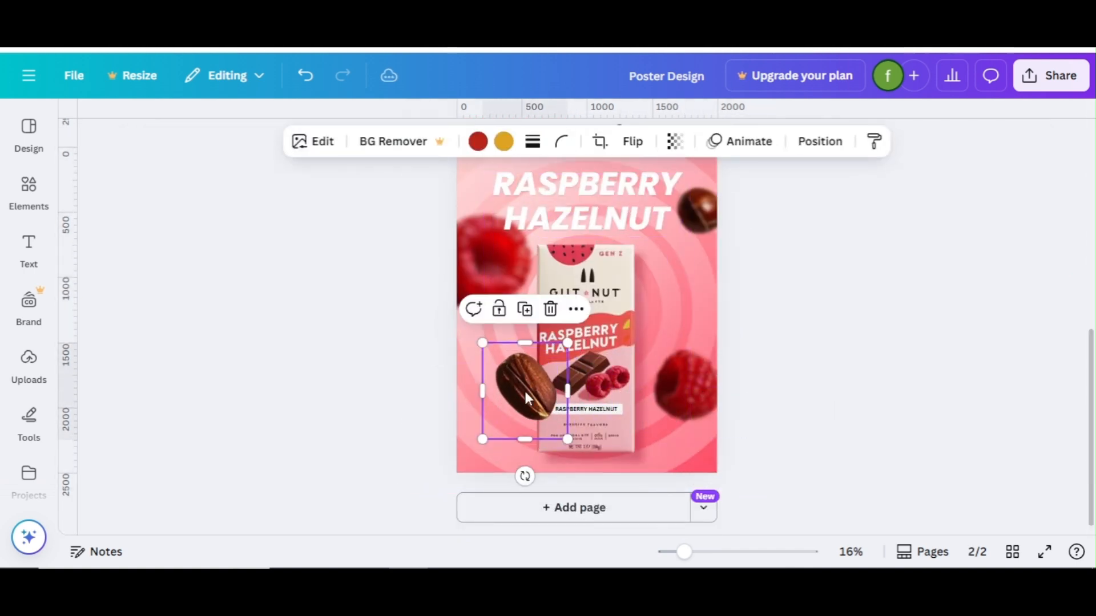
Step: Send the oval nut behind the chocolate bar, rotate it slightly and position it peeking out from the lower left edge
click(279, 386)
click(515, 392)
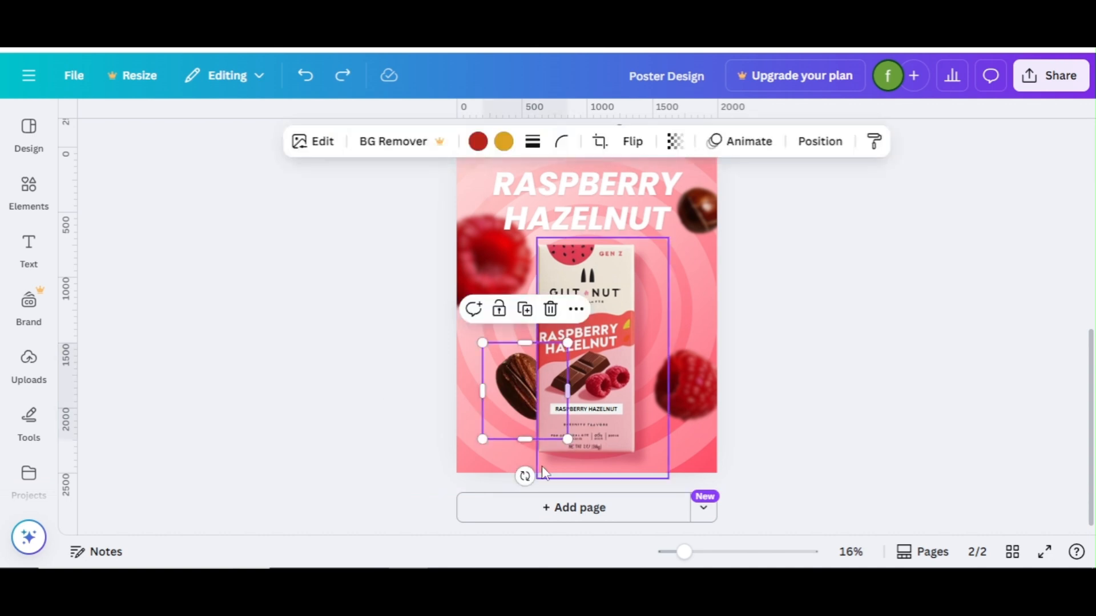
drag(525, 476, 535, 473)
click(298, 361)
click(503, 380)
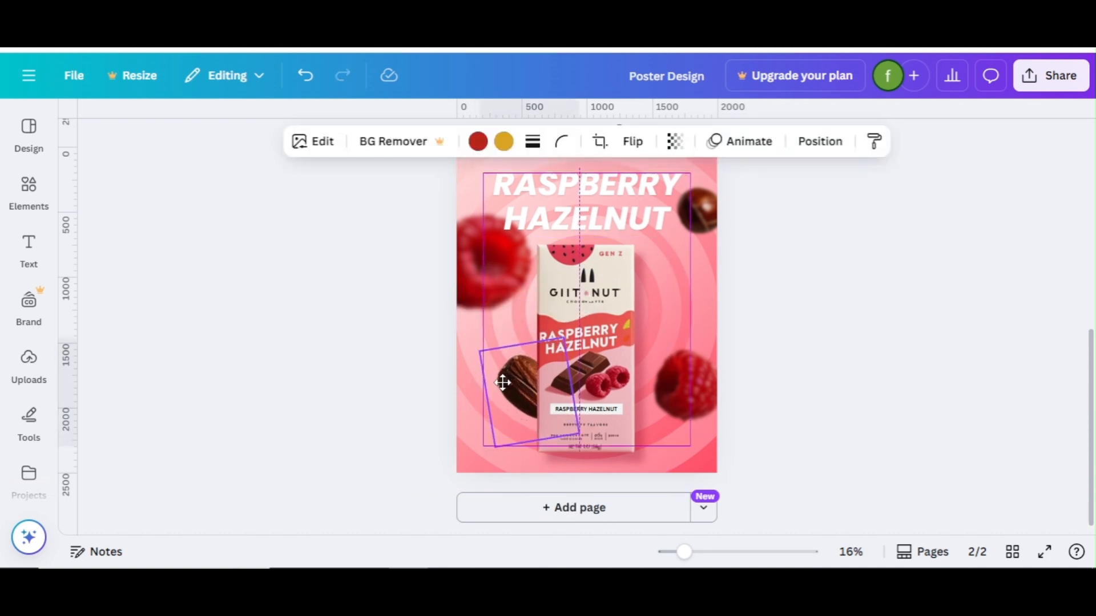
click(792, 391)
click(508, 372)
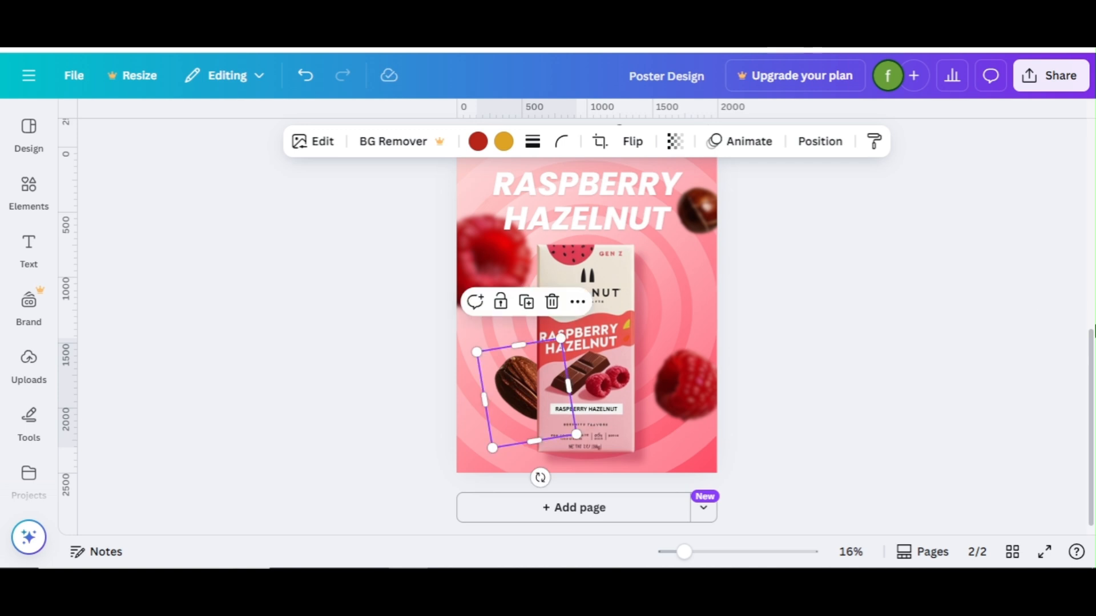
Step: Copy the grouped chocolate pieces from page 1 to page 2 and place them enlarged over the bar's upper right edge
scroll(977, 215, up, 5)
click(619, 251)
key(ctrl+c)
scroll(634, 302, down, 4)
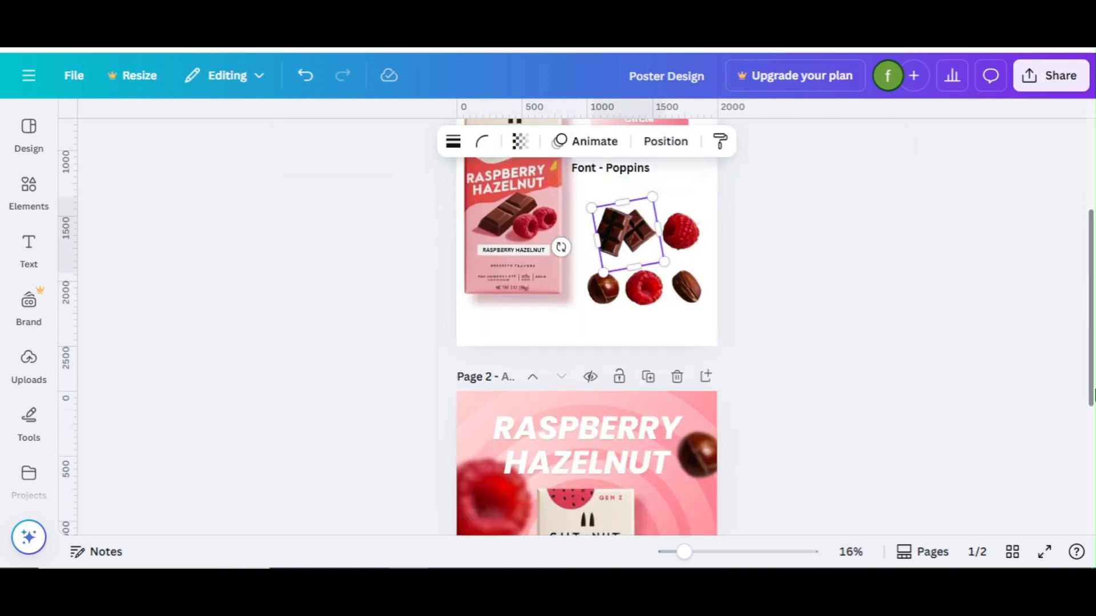
key(ctrl+v)
drag(638, 390, 689, 386)
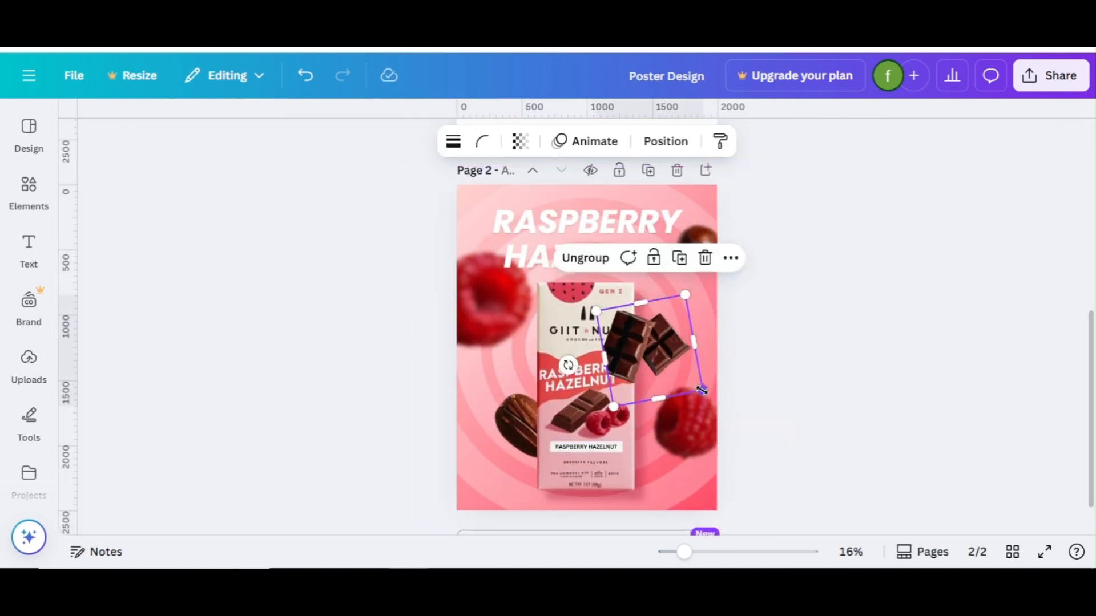
Step: Send the chocolate pieces behind the bar and adjust their size, angle and position so they peek out at its upper right
key(ctrl+[)
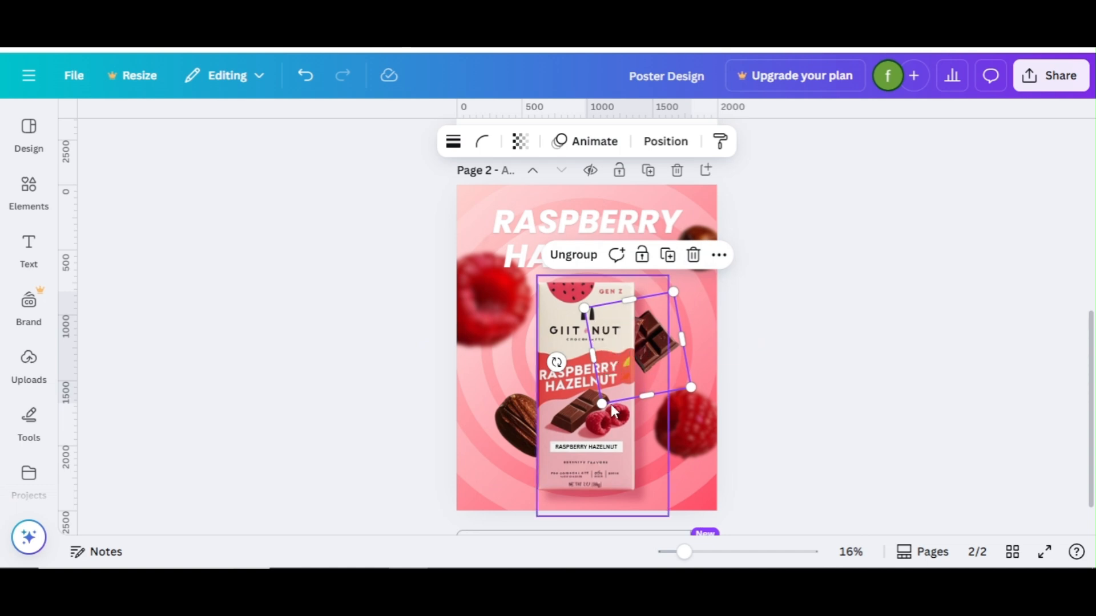
drag(612, 365, 595, 358)
drag(657, 285, 669, 277)
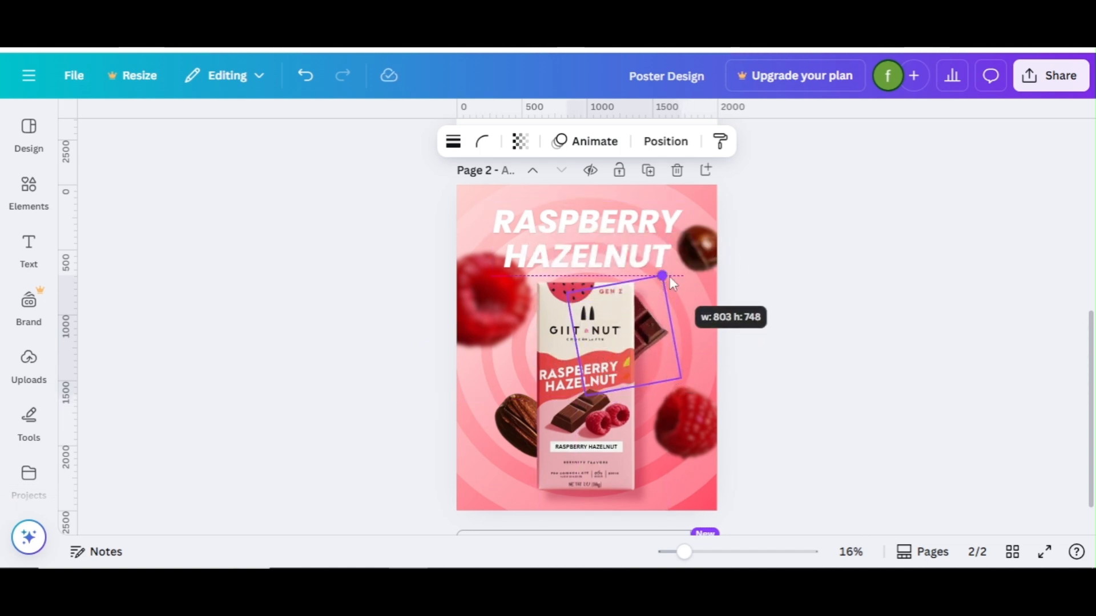
drag(650, 331, 656, 336)
drag(545, 353, 532, 347)
drag(650, 341, 651, 331)
click(728, 342)
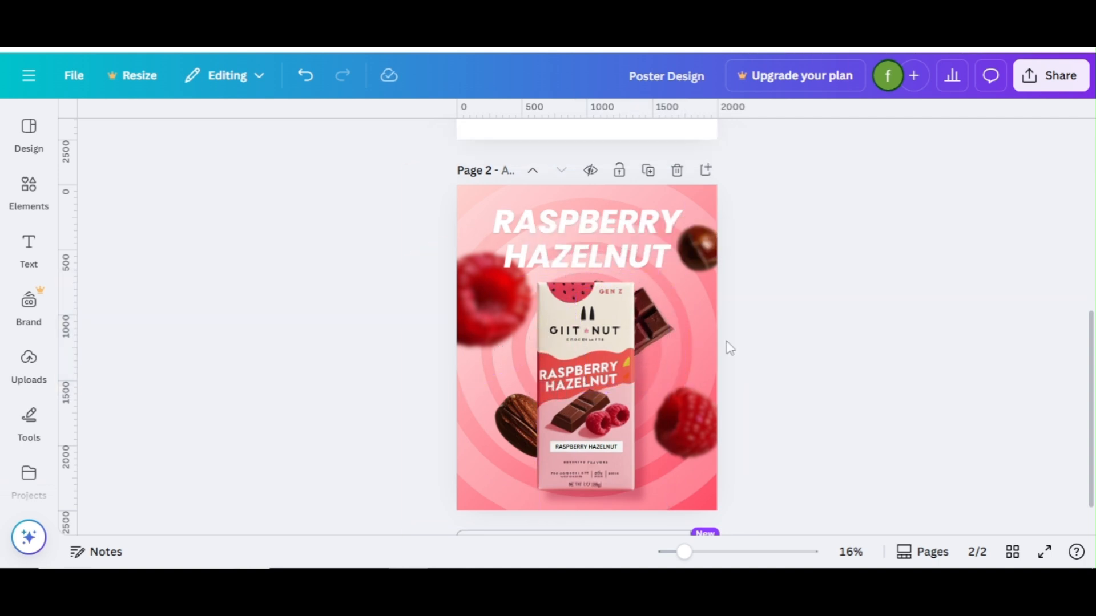
Step: Fine-tune the placement of the chocolate pieces, the oval nut and the lower raspberry around the bar
click(683, 333)
click(805, 345)
click(675, 327)
scroll(679, 334, down, 1)
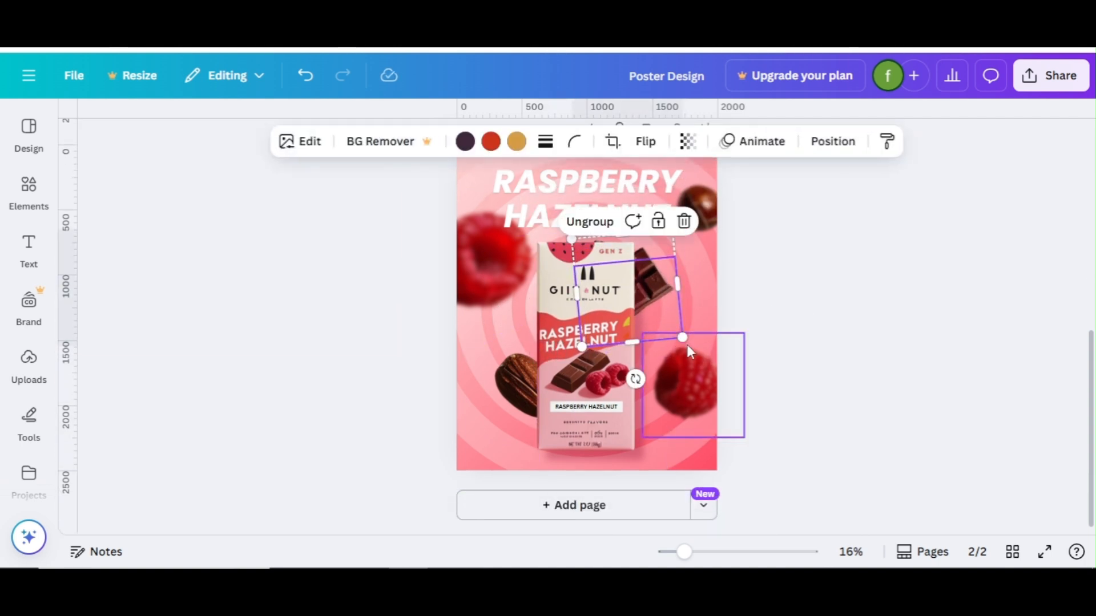
click(766, 223)
mouse_move(1094, 389)
mouse_down()
mouse_move(1093, 369)
mouse_move(1093, 404)
mouse_up()
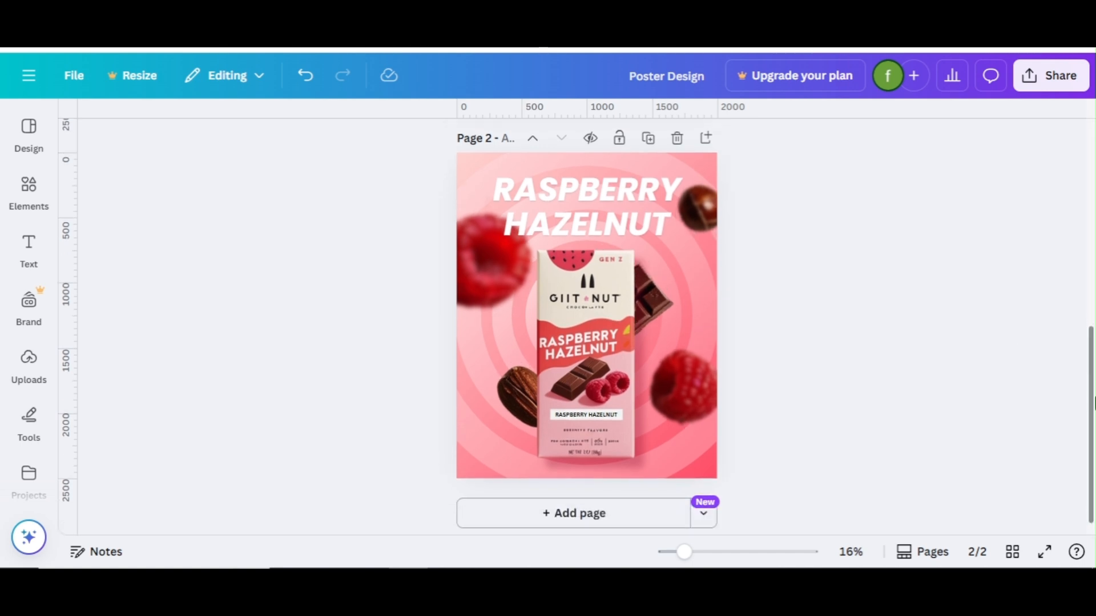
Step: Add the tagline "Goodness of Fruit & Nut" to page 2 and set its font size to 62
click(574, 359)
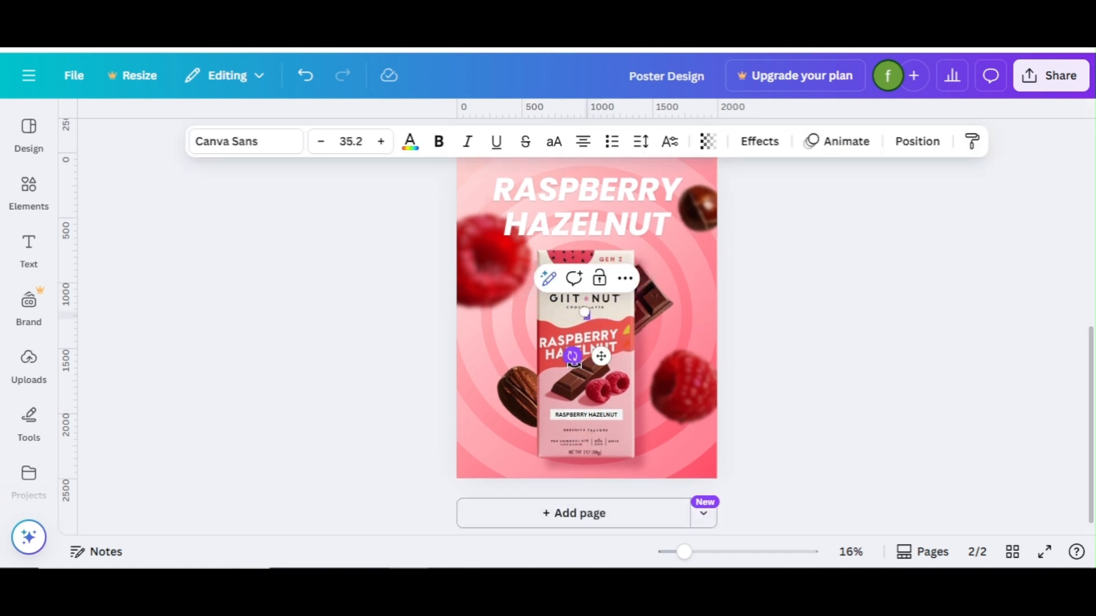
text(Goodness of Fruit & Nut)
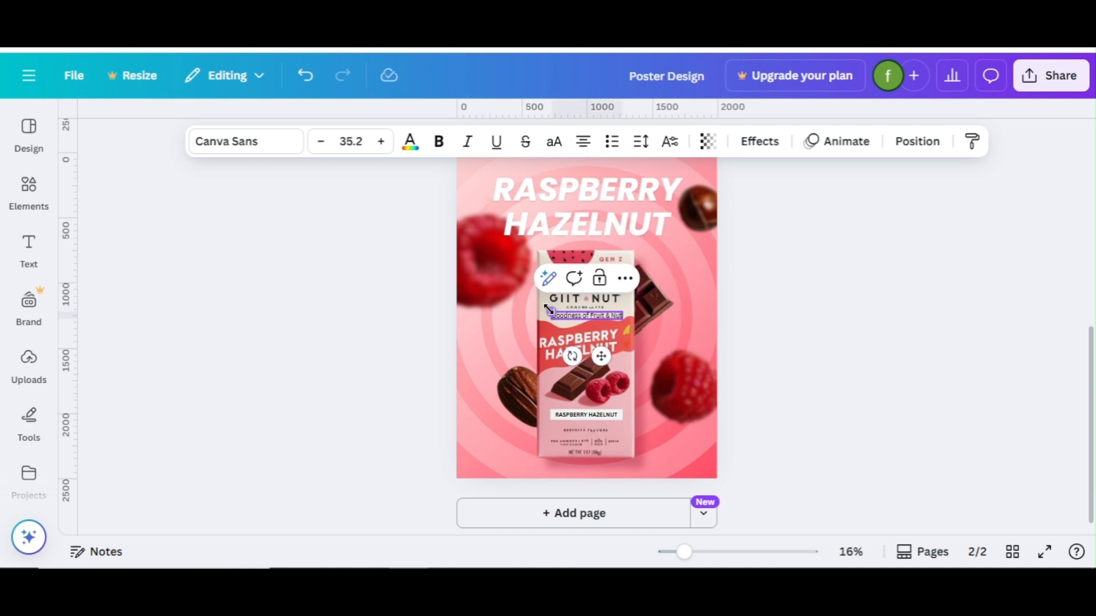
click(351, 142)
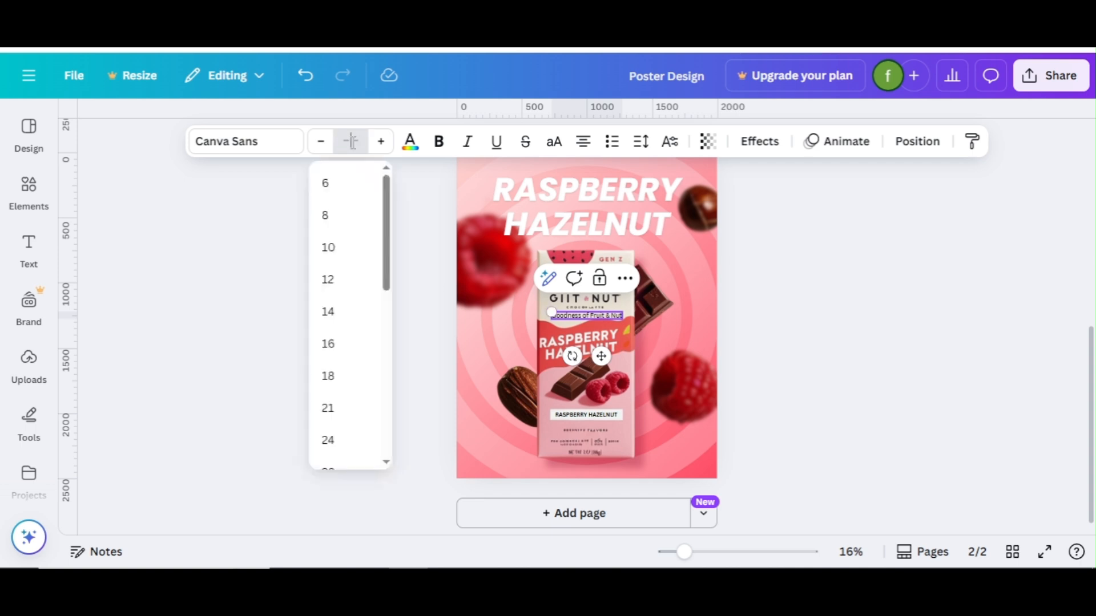
text(62)
key(Return)
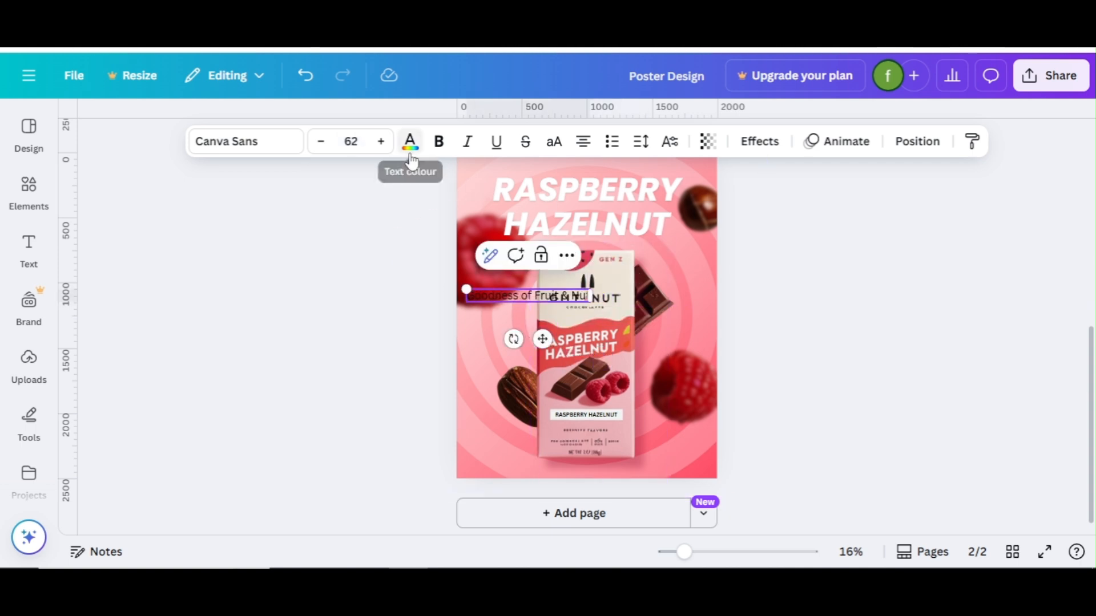
Step: Change the tagline's text colour to white (#ffffff)
click(409, 141)
click(252, 312)
click(383, 333)
click(474, 298)
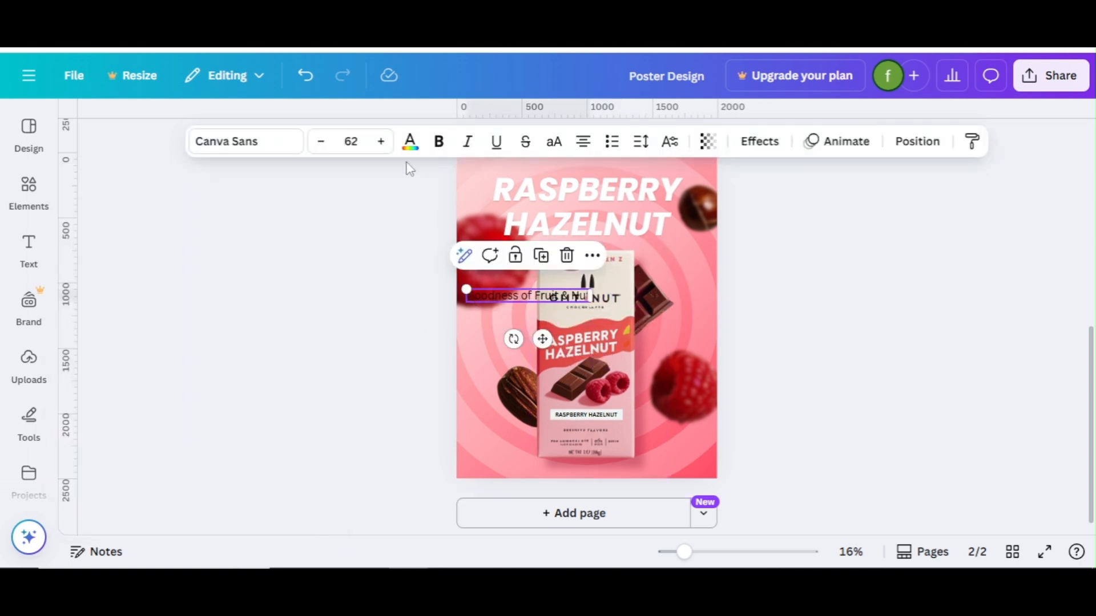
click(410, 142)
click(261, 307)
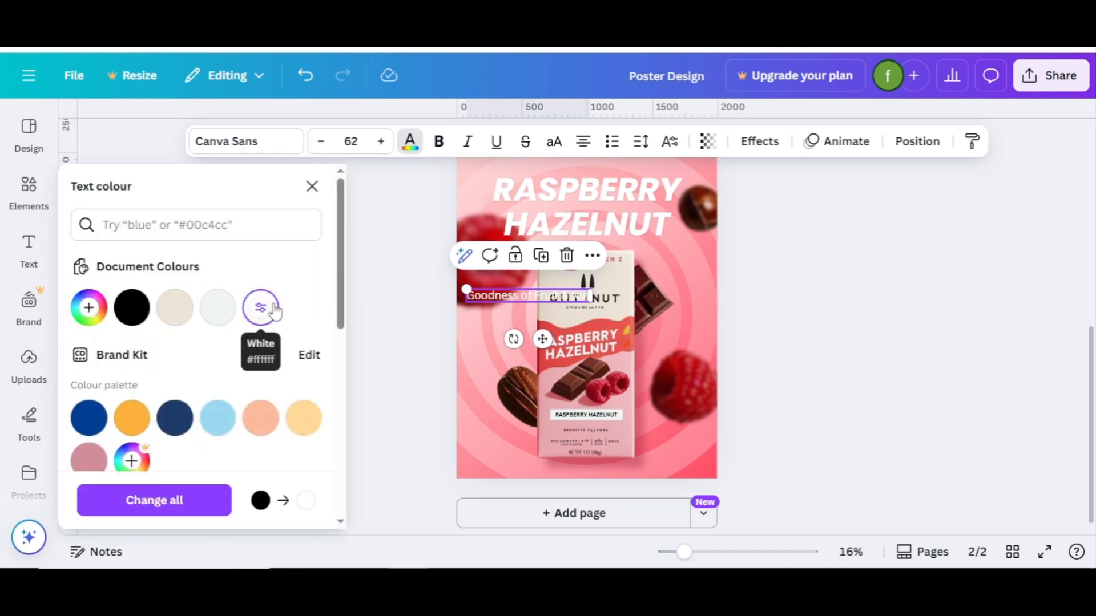
Step: Apply the Lift effect with intensity 14 to the tagline and narrow its text box so it wraps onto two lines
click(759, 141)
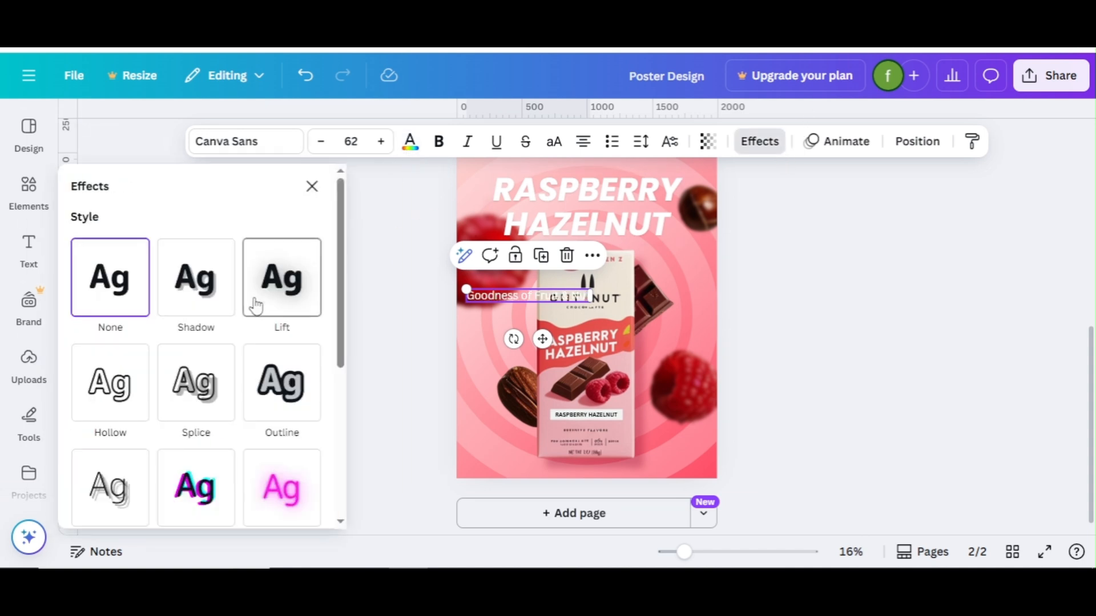
click(256, 302)
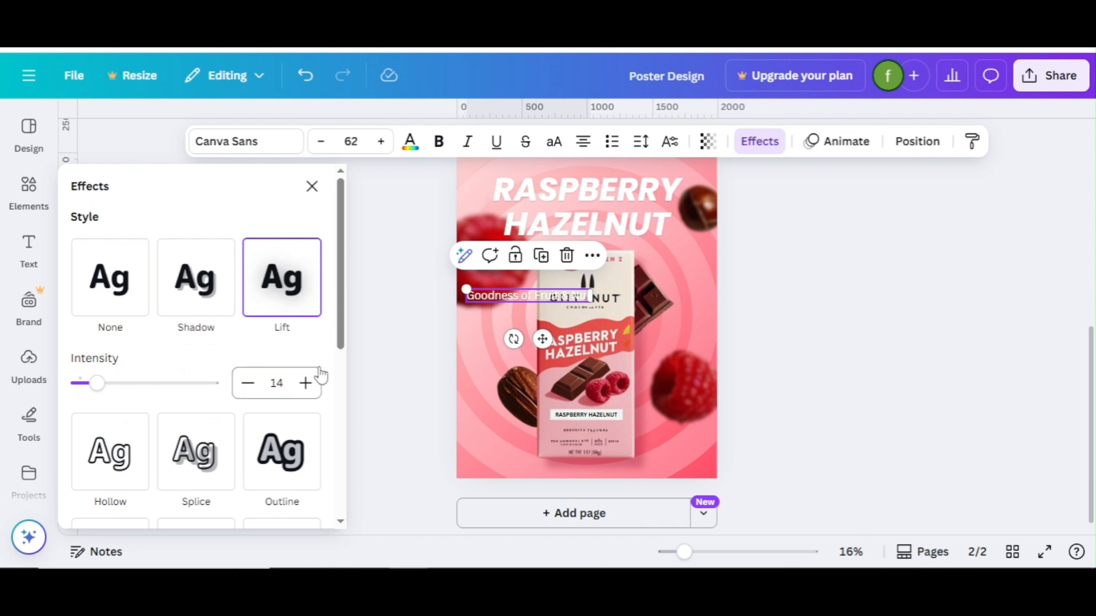
click(311, 187)
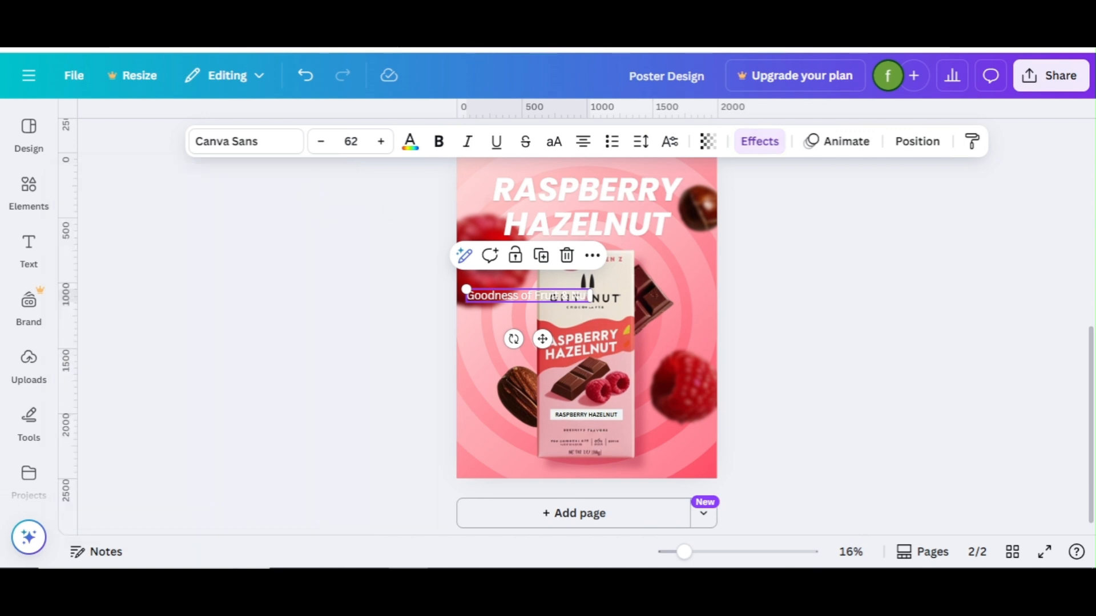
drag(596, 296, 537, 301)
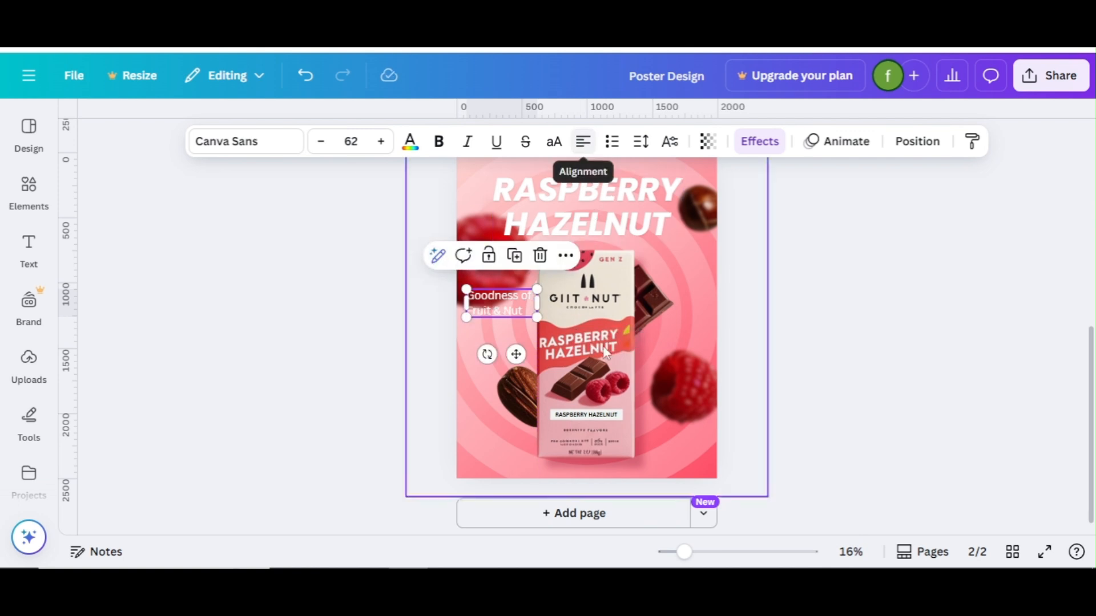
Step: Set the tagline's font to Poppins and give the line "Goodness of" the Medium weight
click(716, 552)
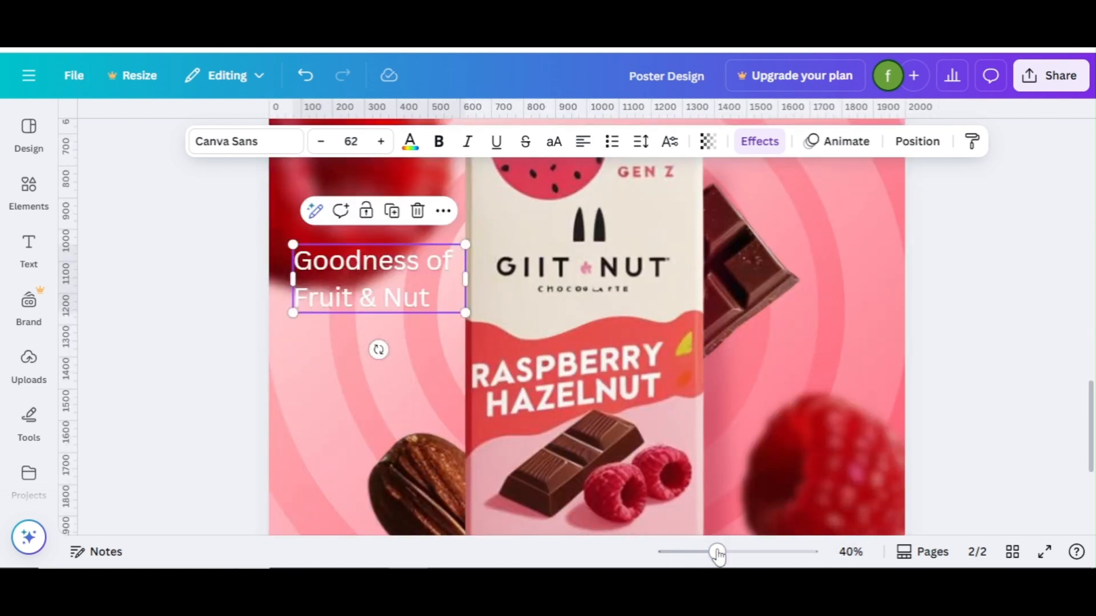
click(457, 258)
drag(458, 259, 294, 263)
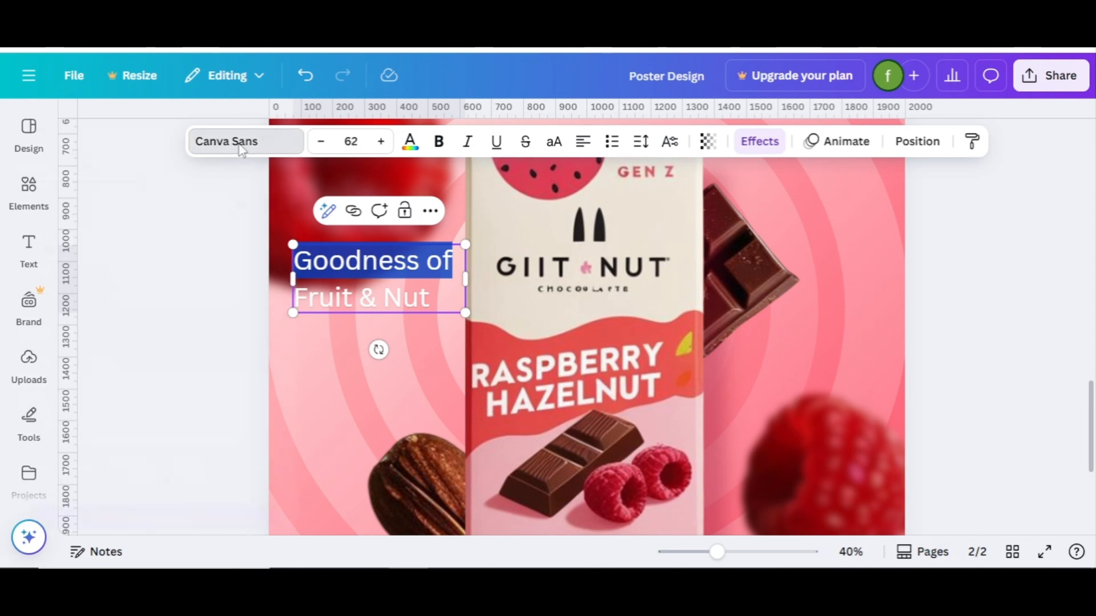
click(242, 149)
text(POPP)
click(208, 338)
click(80, 343)
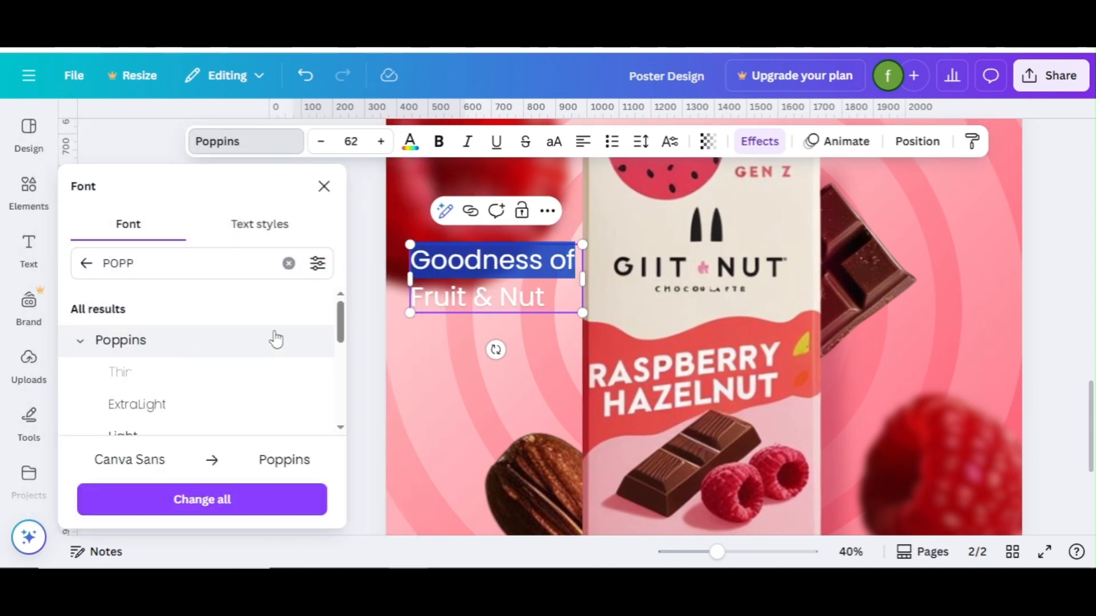
scroll(229, 337, down, 3)
click(204, 332)
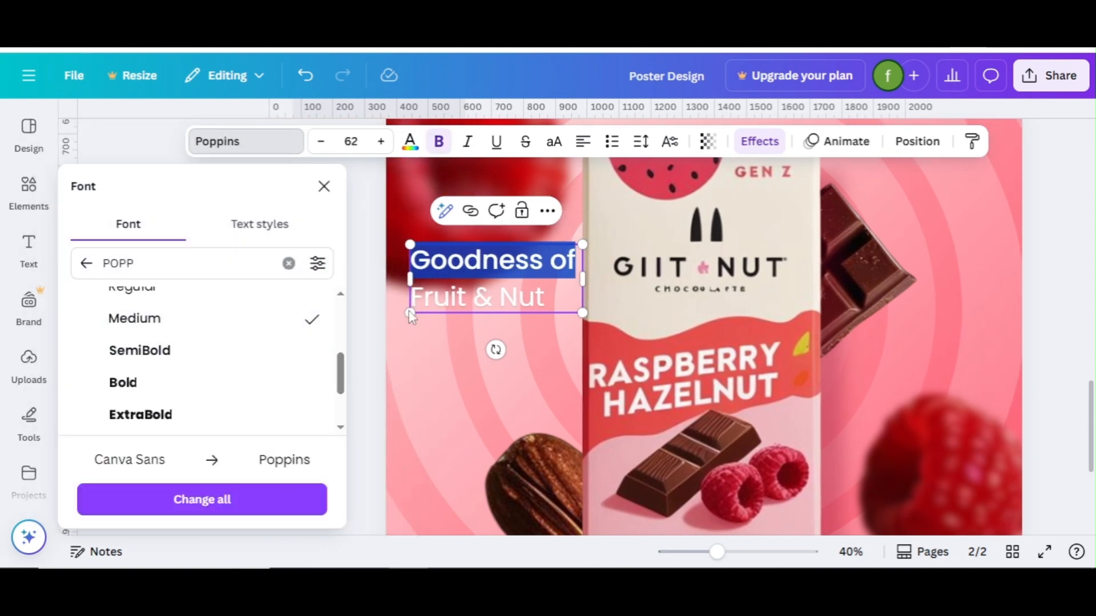
Step: Give the tagline's second line, "Fruit & Nut", a bold Poppins weight
drag(543, 308, 396, 300)
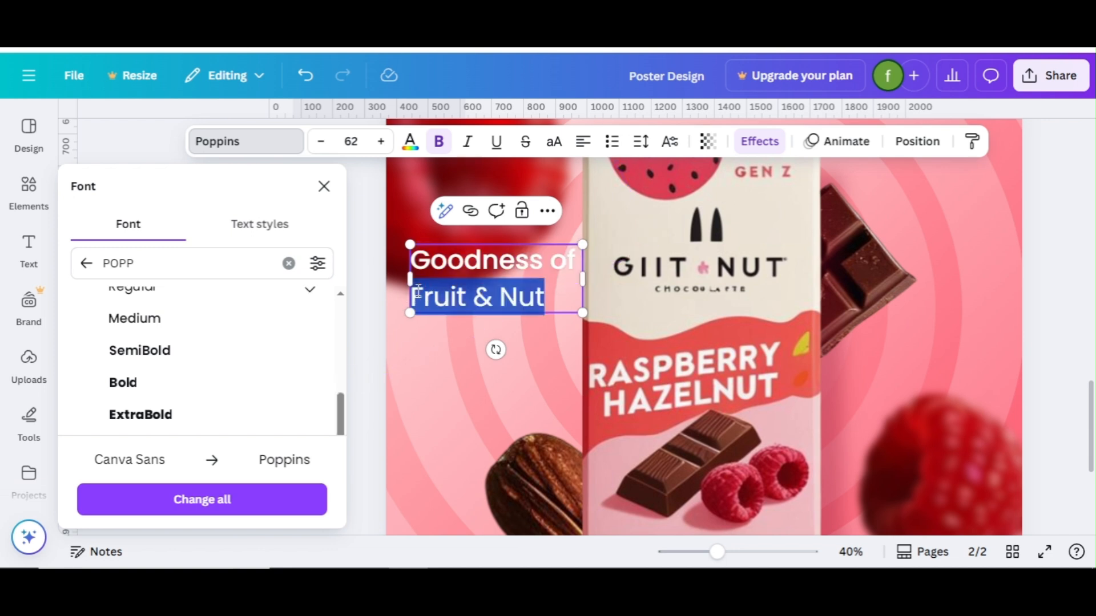
click(191, 396)
click(333, 195)
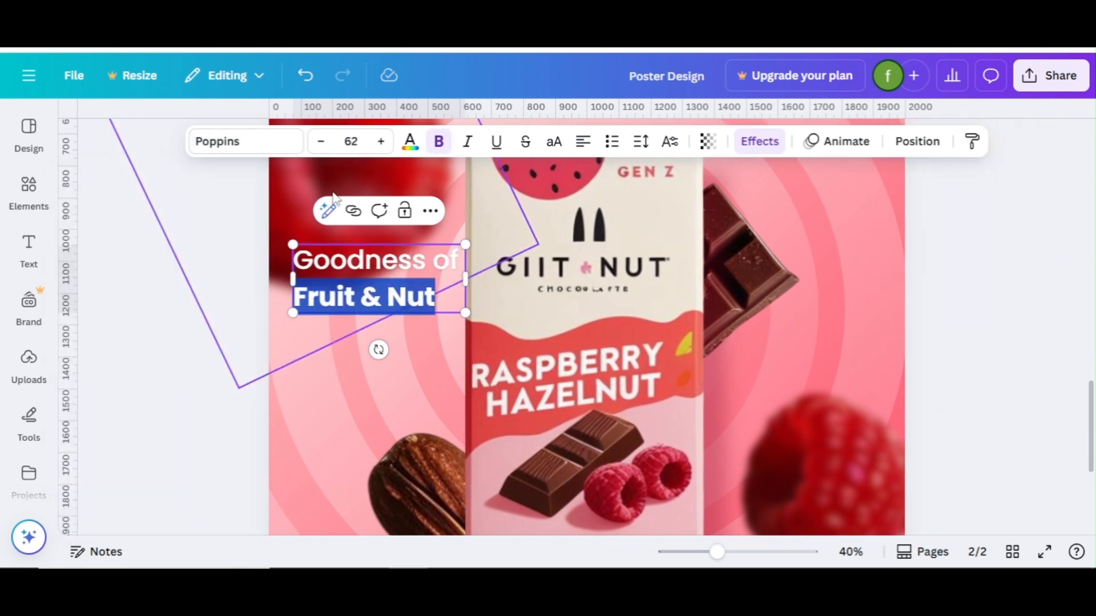
Step: Tighten the tagline's line spacing to about 1.0 and nudge the tagline slightly downward
click(641, 141)
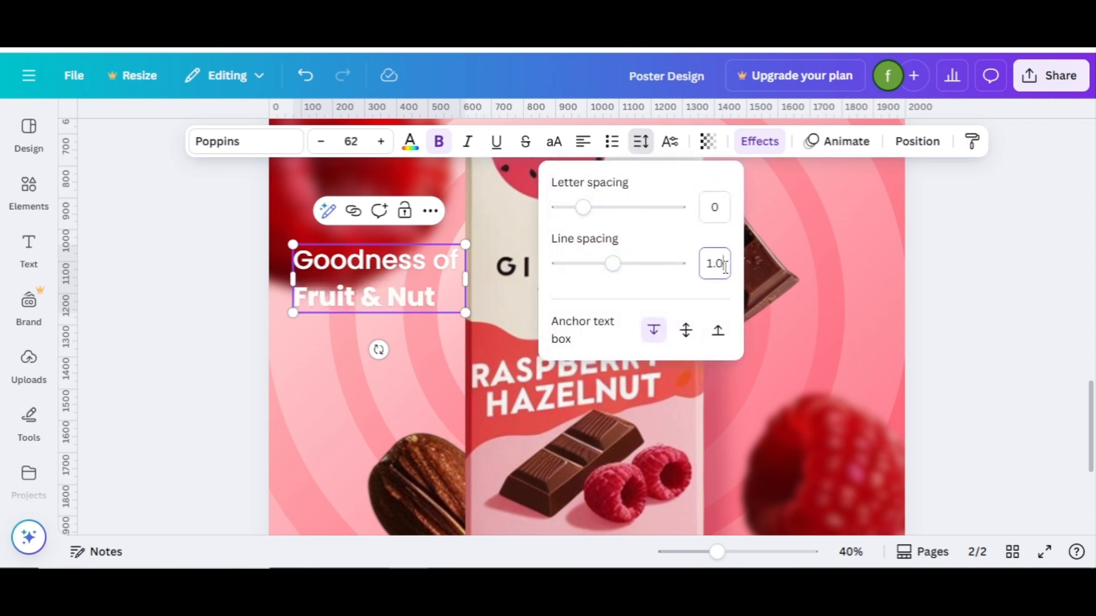
key(Return)
click(213, 297)
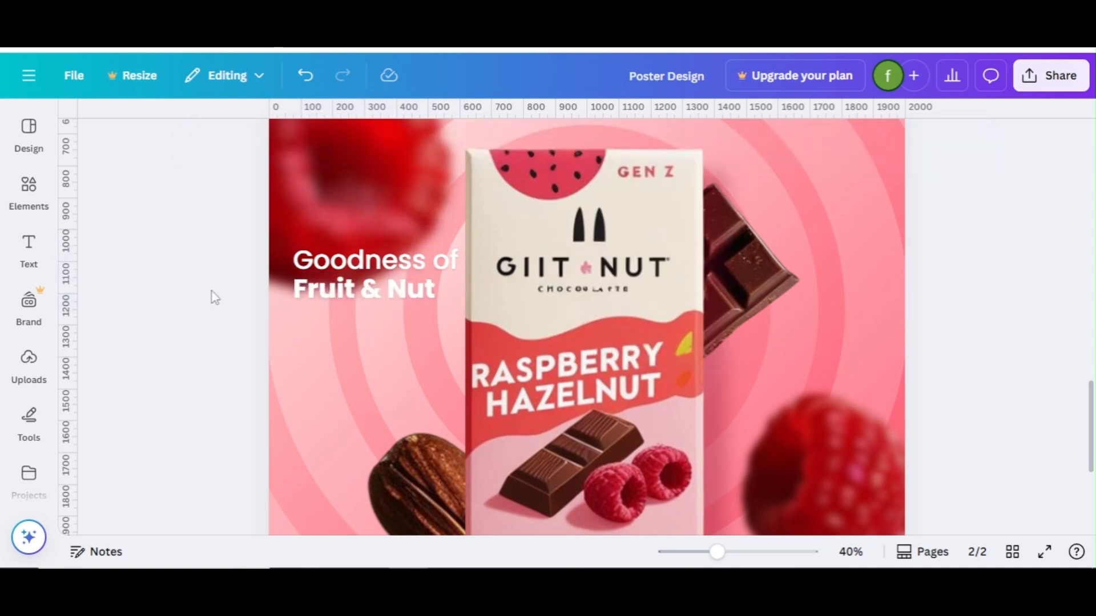
mouse_move(361, 275)
mouse_down()
mouse_move(357, 259)
mouse_move(382, 267)
mouse_move(347, 291)
mouse_up()
Step: Right-align the tagline and shift it so its right edge lines up with the small description text beneath it
click(337, 331)
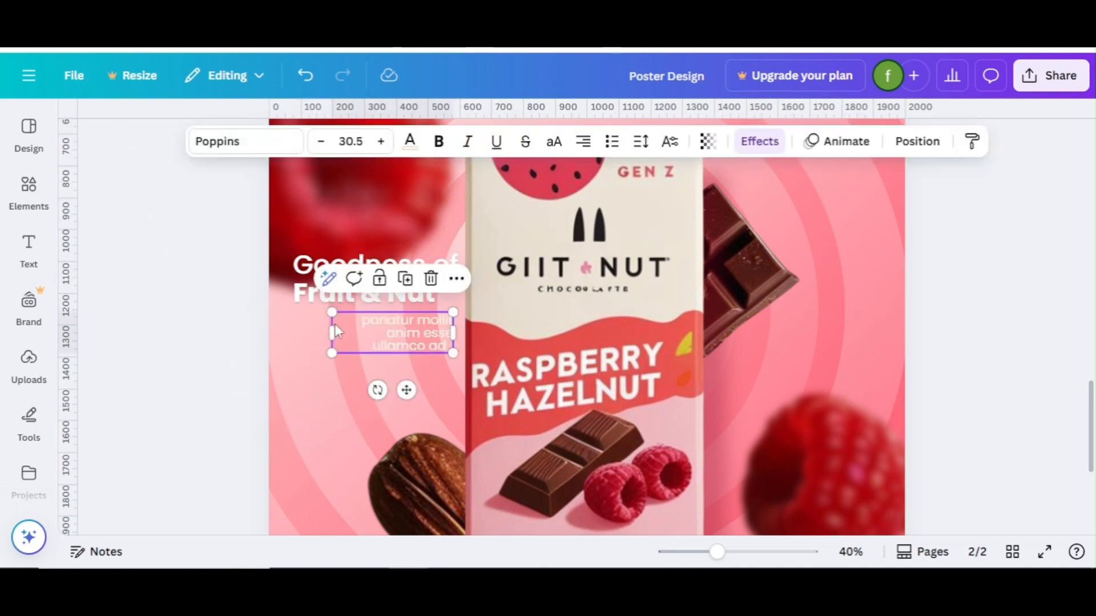
click(200, 338)
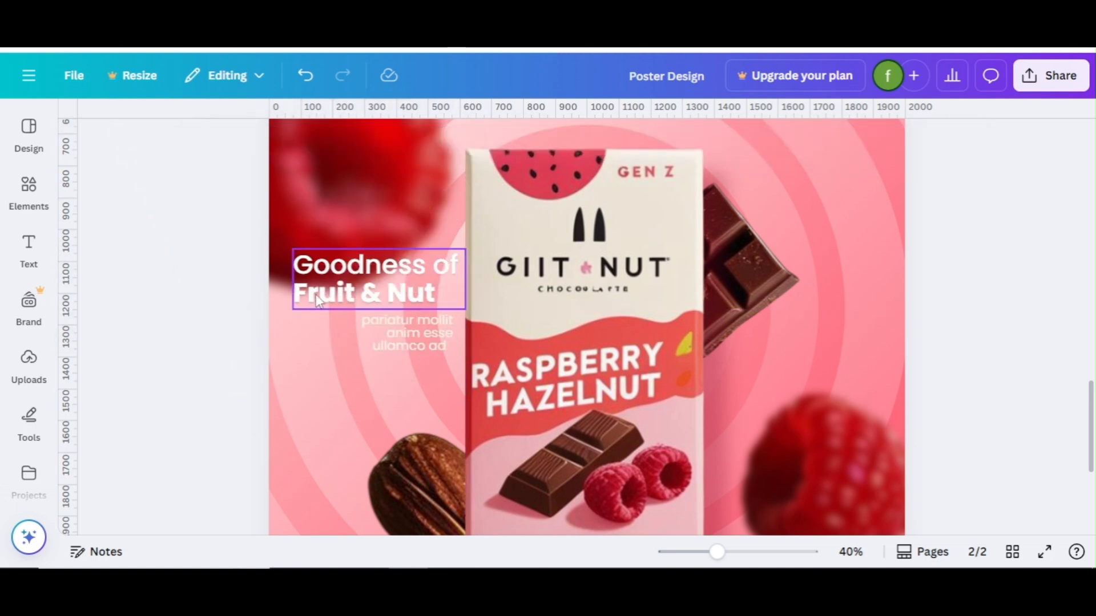
click(318, 300)
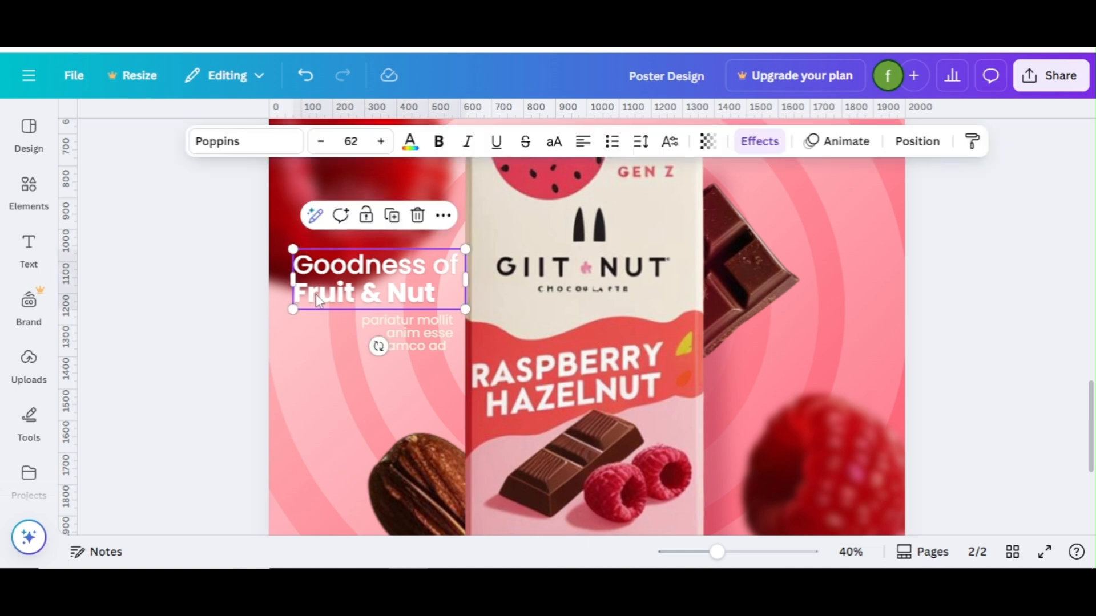
click(577, 150)
click(577, 143)
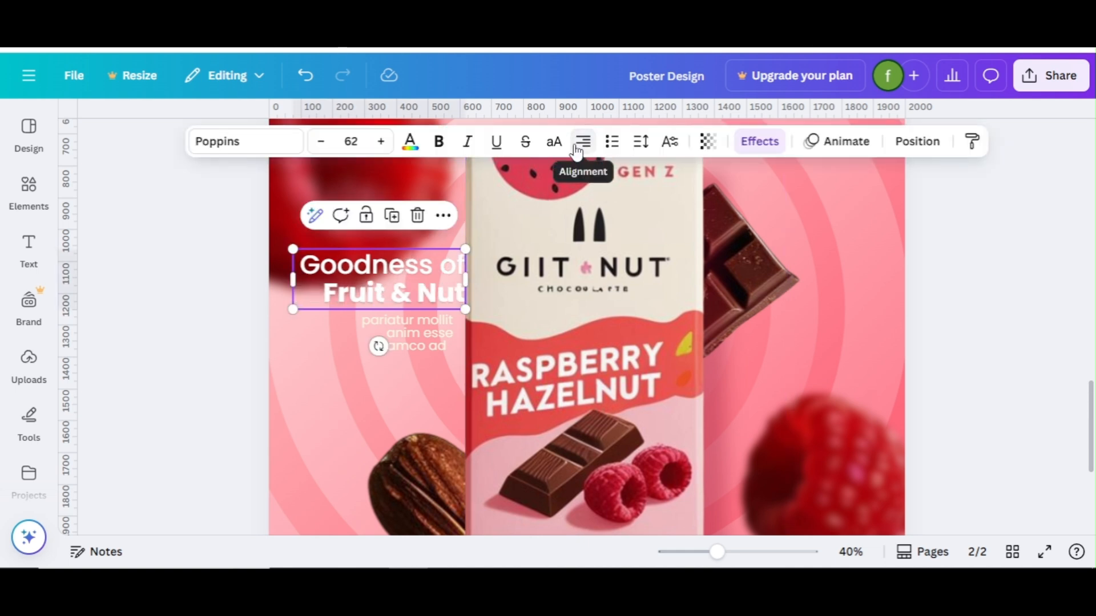
drag(351, 296, 338, 298)
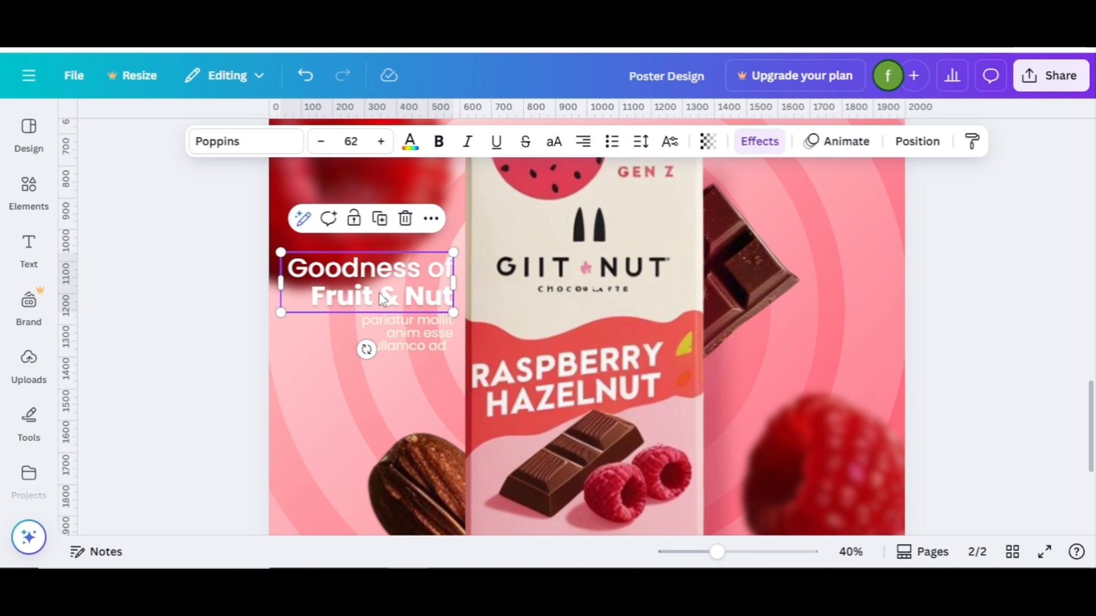
Step: Trim the trailing space after "ullamco ad" in the description so its last line sits closer to the right edge
click(164, 295)
click(387, 339)
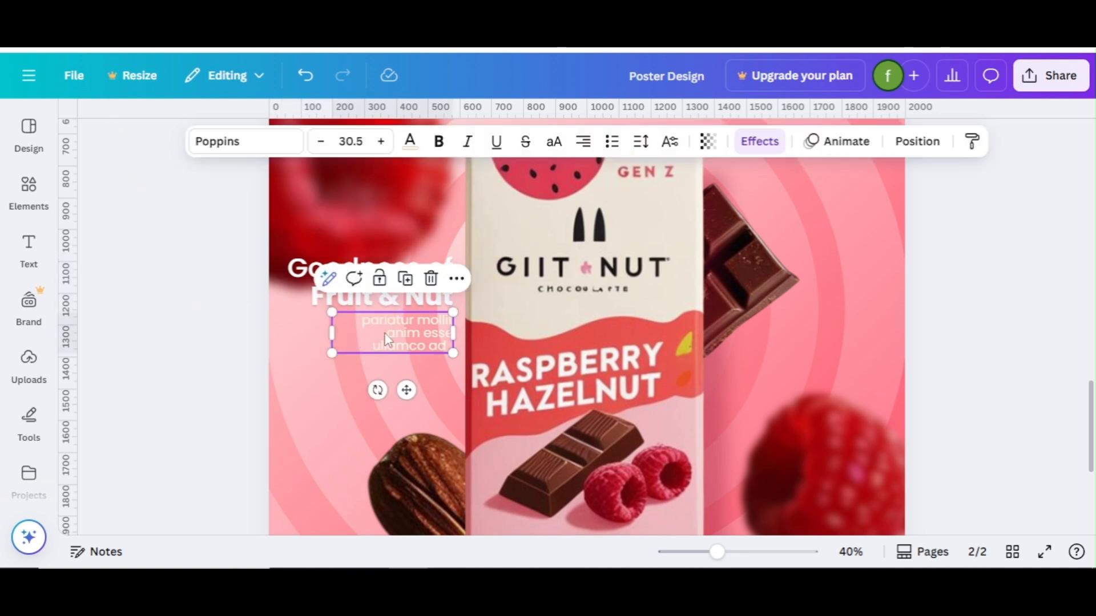
click(451, 345)
click(452, 346)
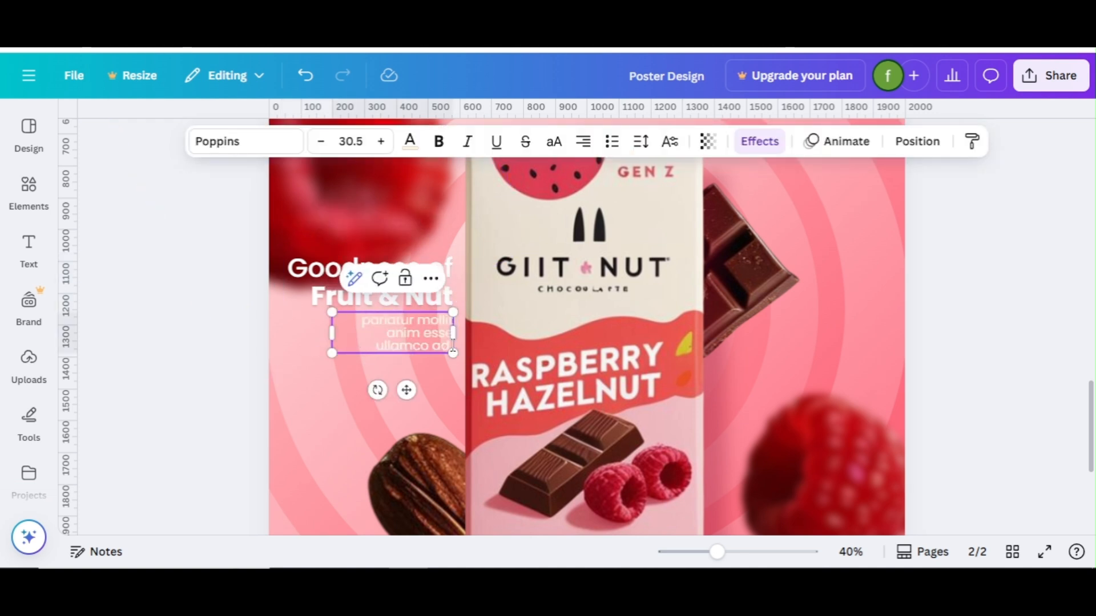
click(246, 348)
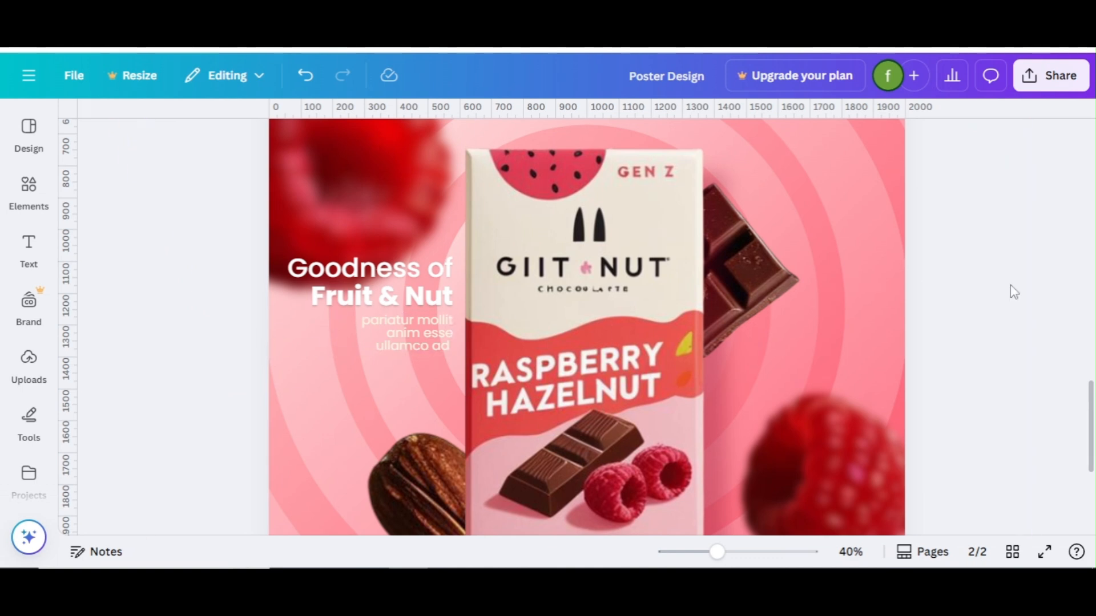
Step: Search the elements library for "ractangle with 2 rounded corners" and browse the Graphics results
mouse_move(1092, 414)
mouse_down()
mouse_move(1093, 452)
mouse_move(1095, 432)
mouse_up()
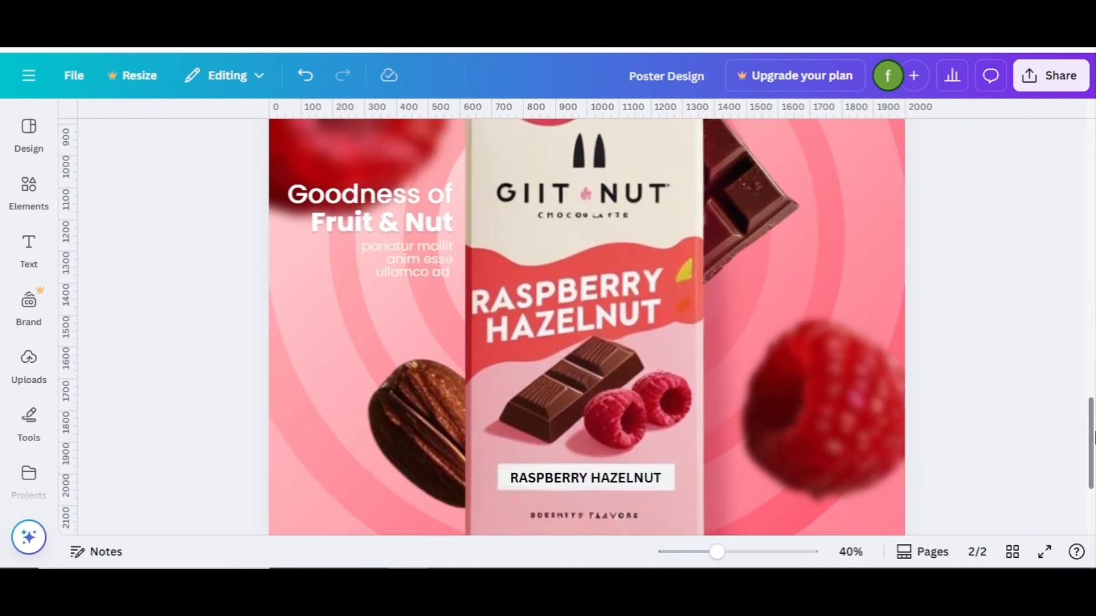
click(24, 183)
click(117, 129)
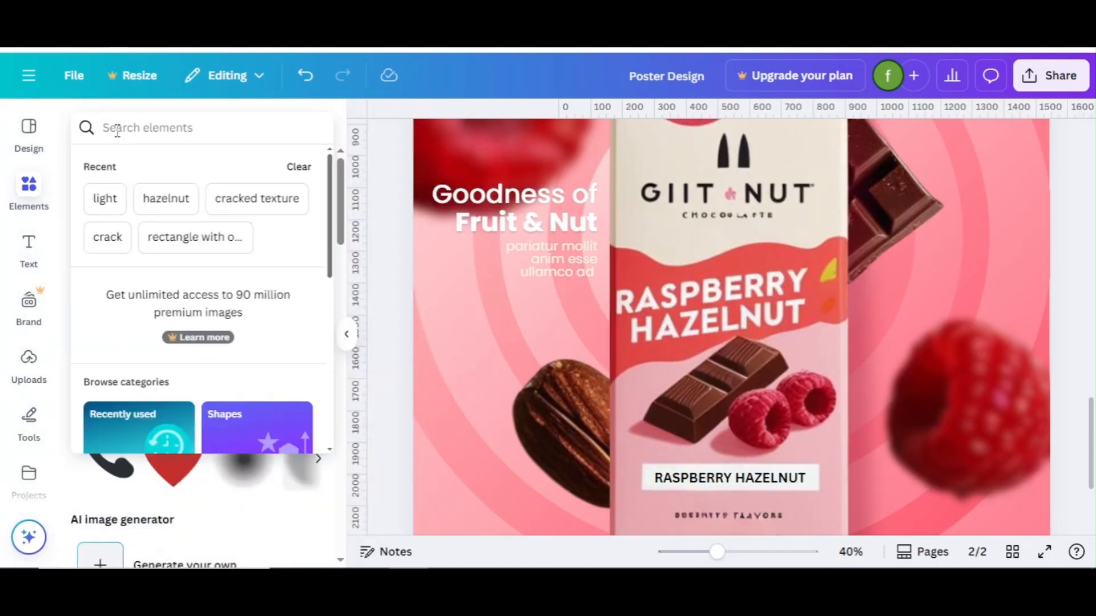
text(ractangle)
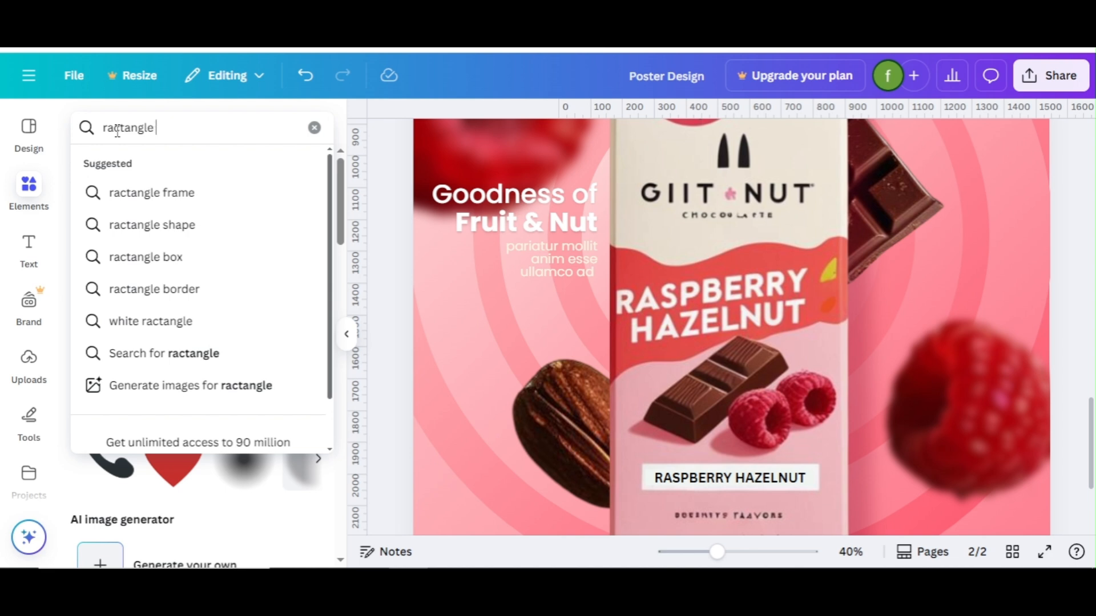
text( with)
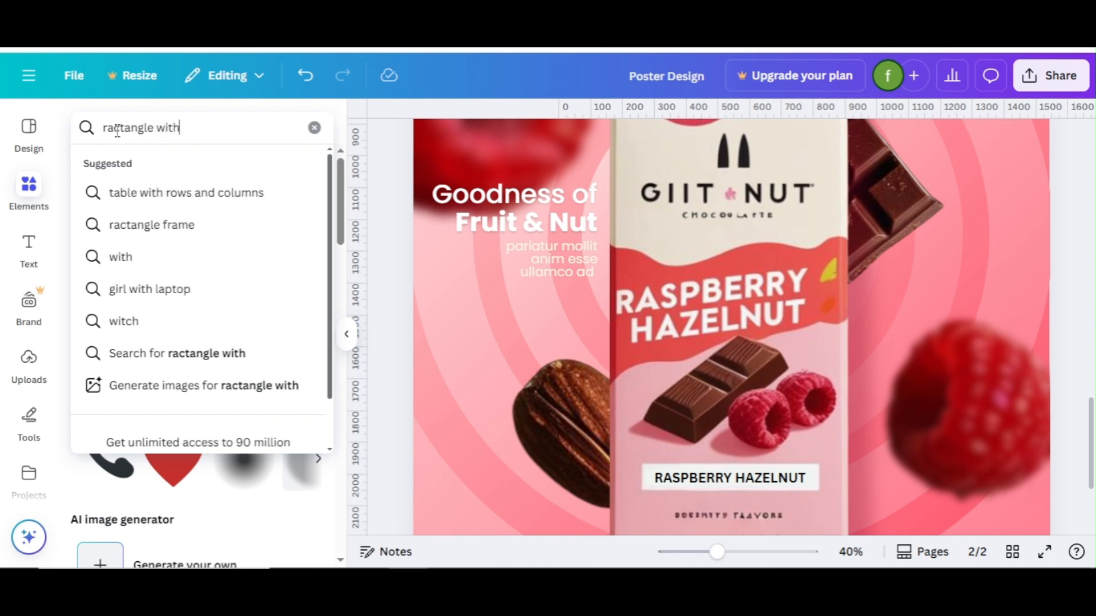
text( 2 rounded)
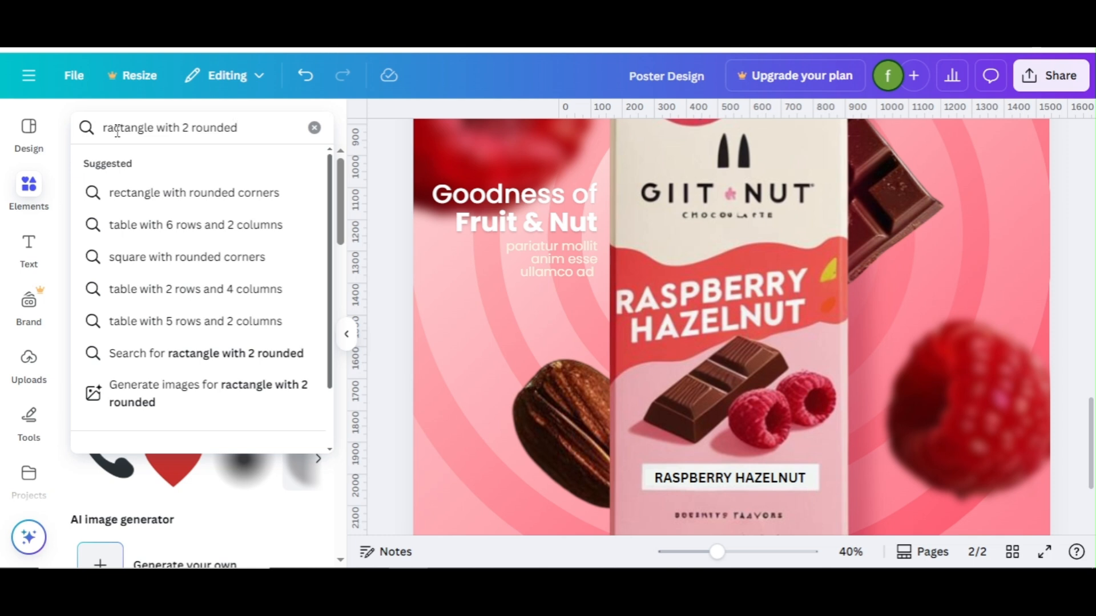
text( corners)
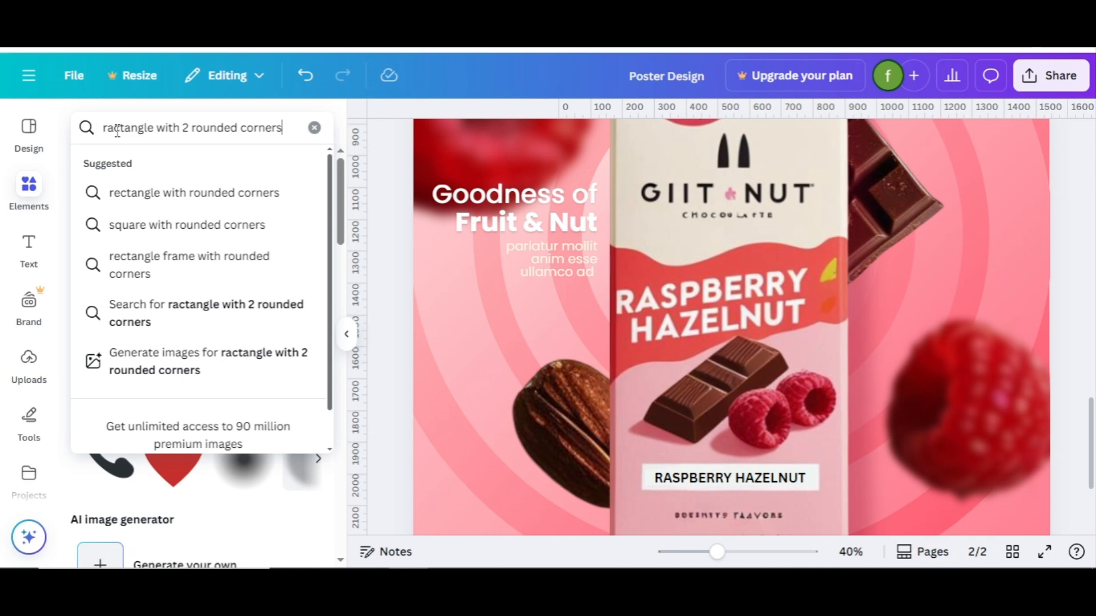
key(Return)
click(295, 330)
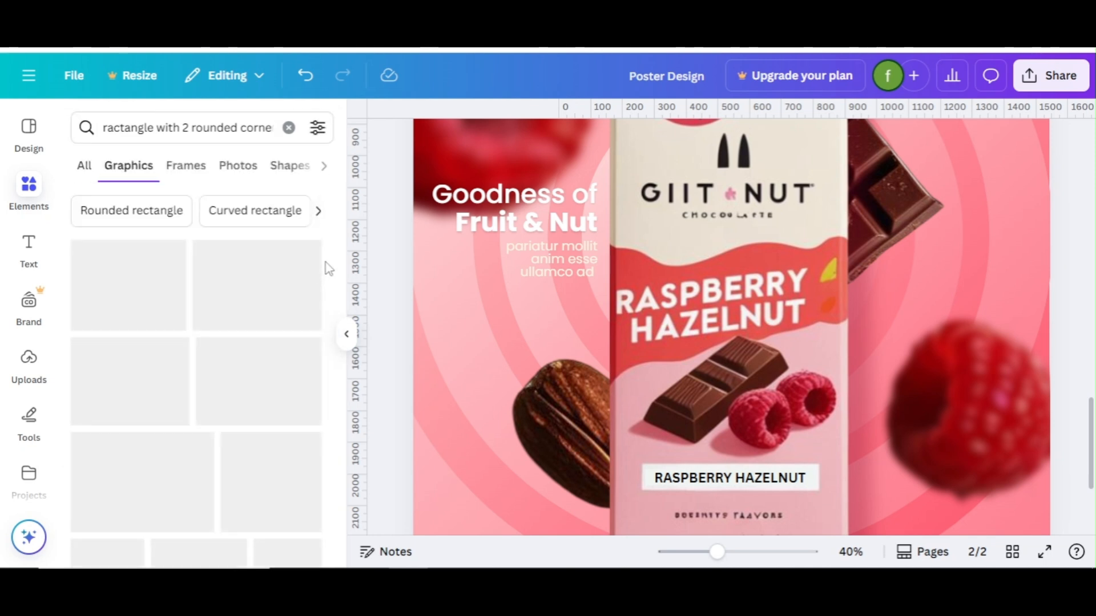
scroll(76, 245, down, 10)
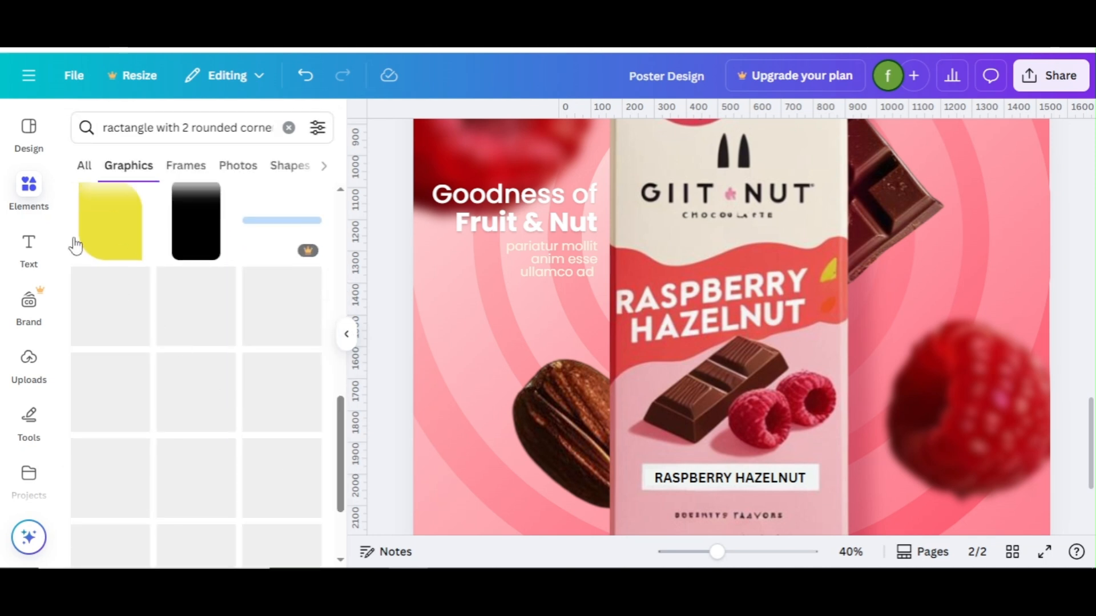
Step: Add the yellow shape with two rounded corners, then add the magenta rectangle with two rounded corners from its full Magic Recommendations
click(97, 245)
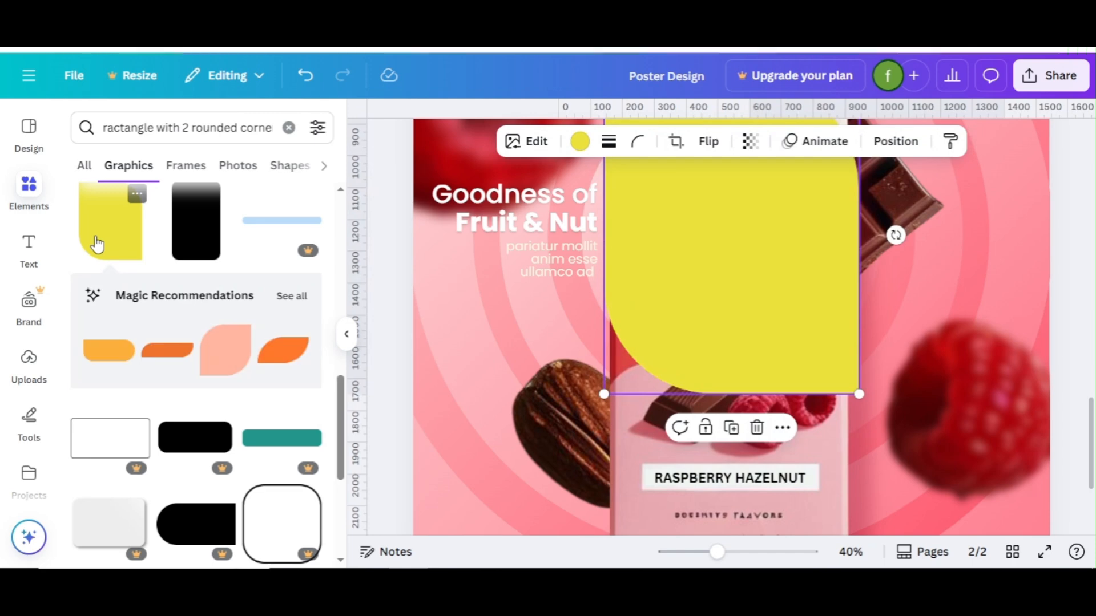
click(279, 303)
scroll(334, 309, down, 5)
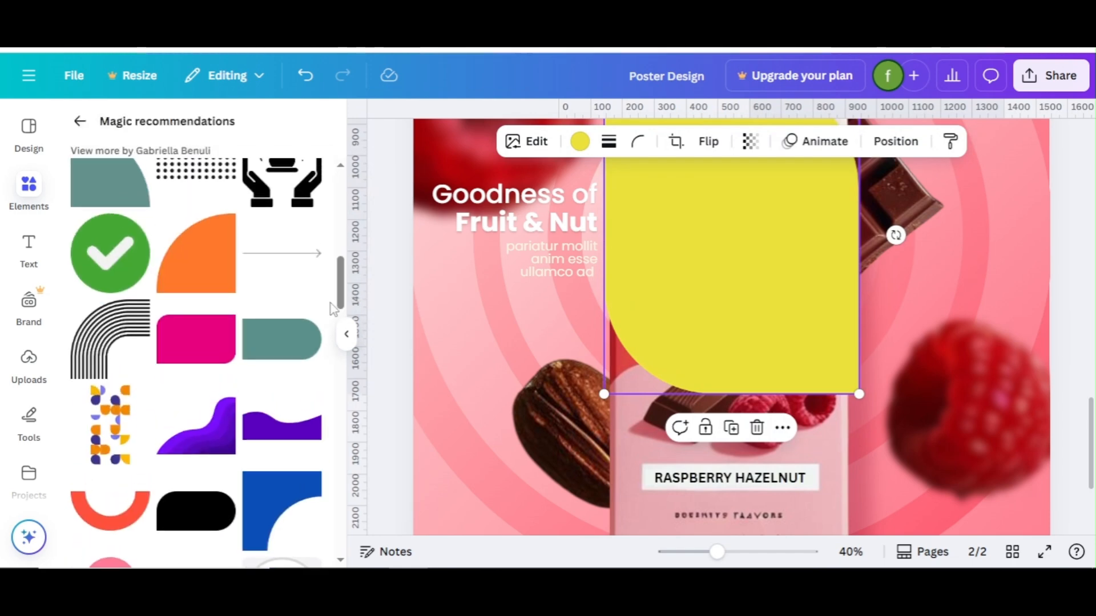
click(169, 334)
click(346, 334)
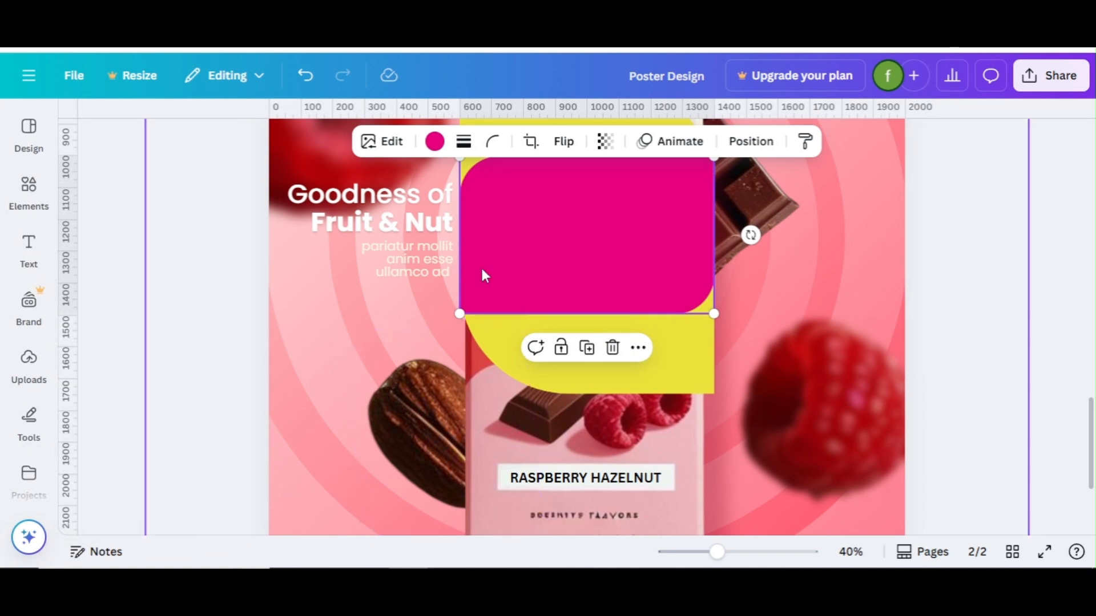
Step: Move the magenta rectangle aside and delete the yellow shape behind it
drag(480, 266, 381, 347)
click(636, 287)
key(Delete)
click(559, 310)
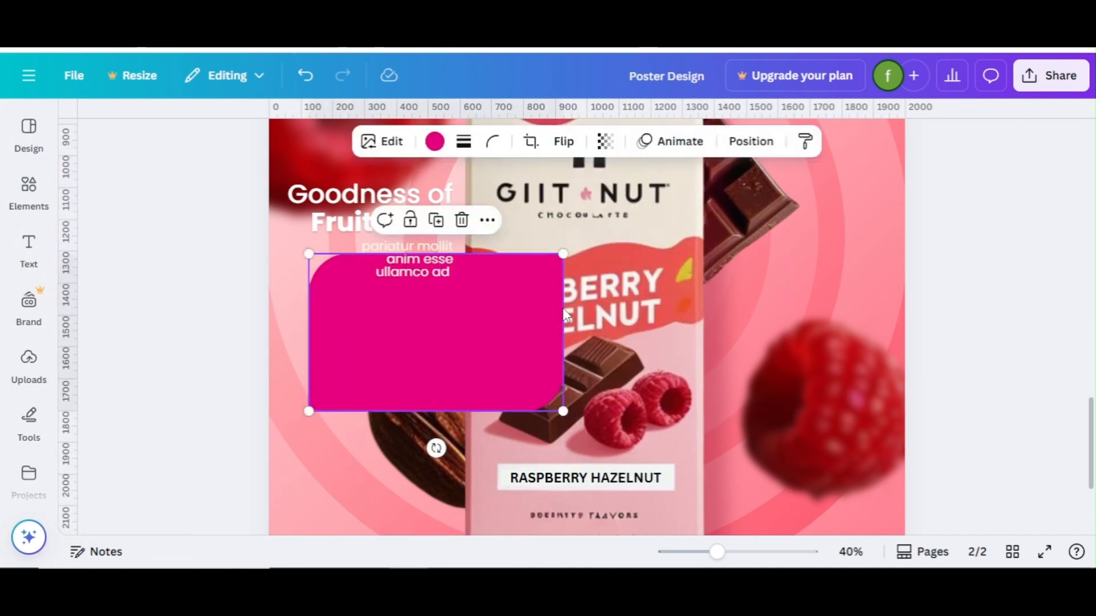
Step: Shrink the magenta rectangle and place it over the chocolate bar's lower right edge, overlapping the blurred raspberry
drag(496, 325, 767, 315)
drag(578, 405, 674, 347)
drag(734, 310, 727, 430)
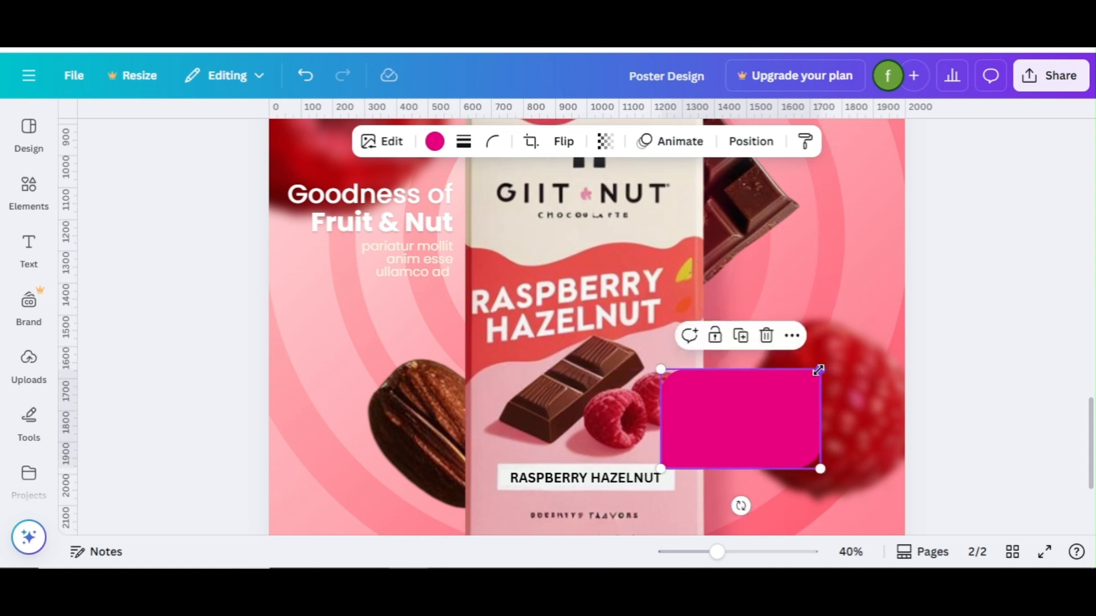
drag(770, 398, 780, 398)
click(999, 380)
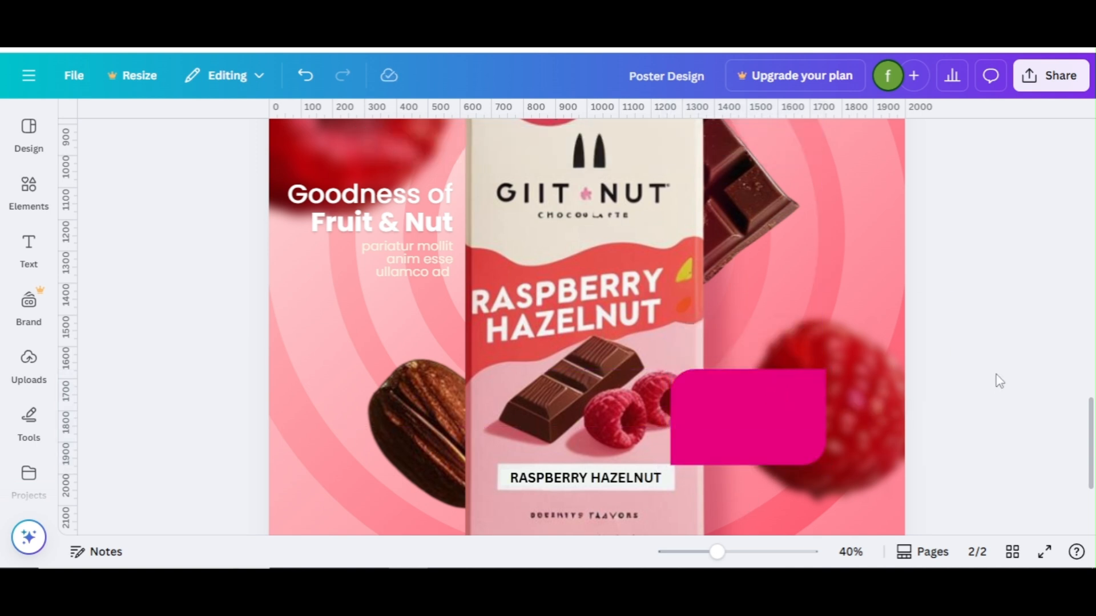
Step: Change the magenta rectangle's fill colour to #FFBCCA
click(752, 430)
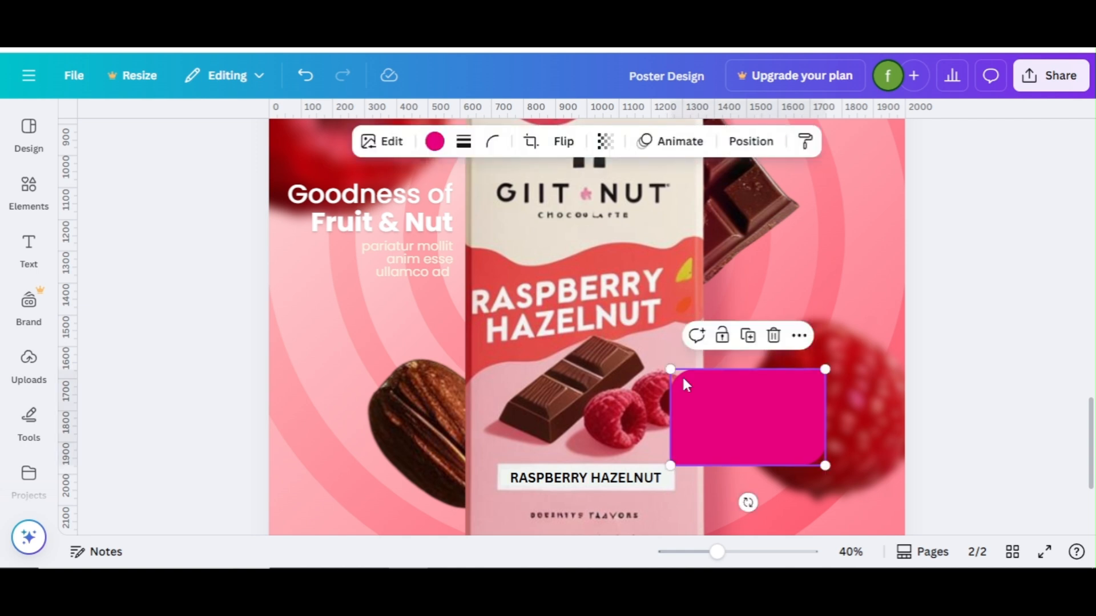
click(432, 141)
click(97, 309)
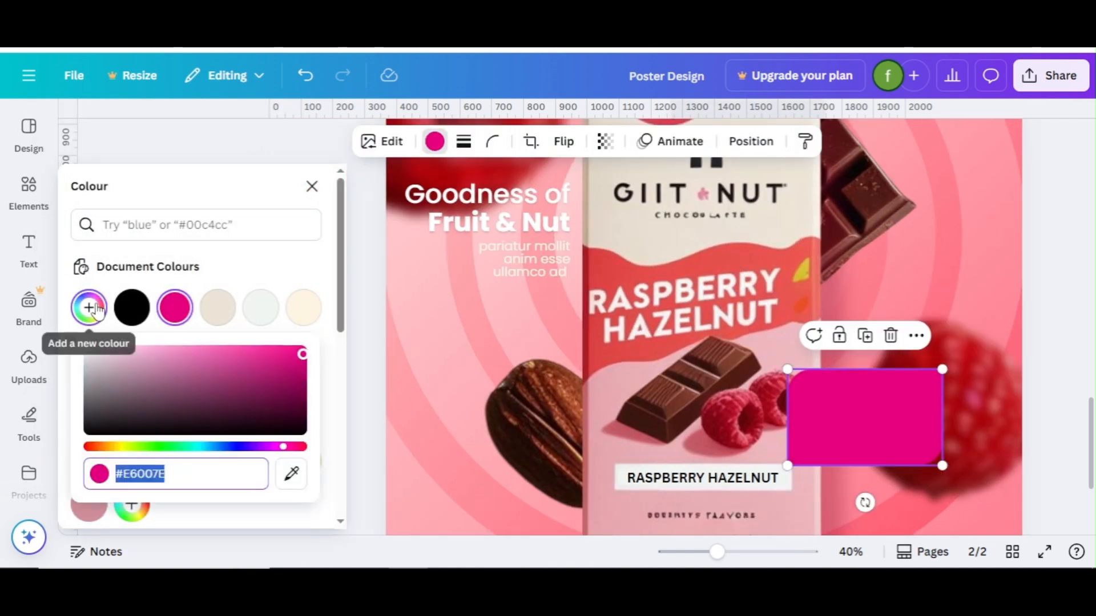
text(#FFBCCA)
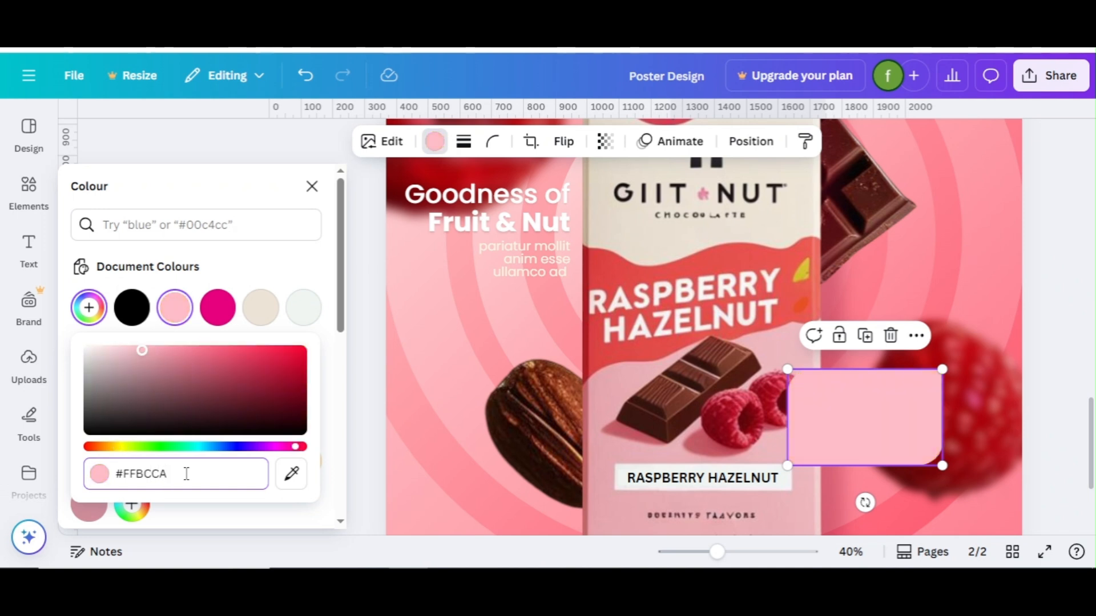
key(Return)
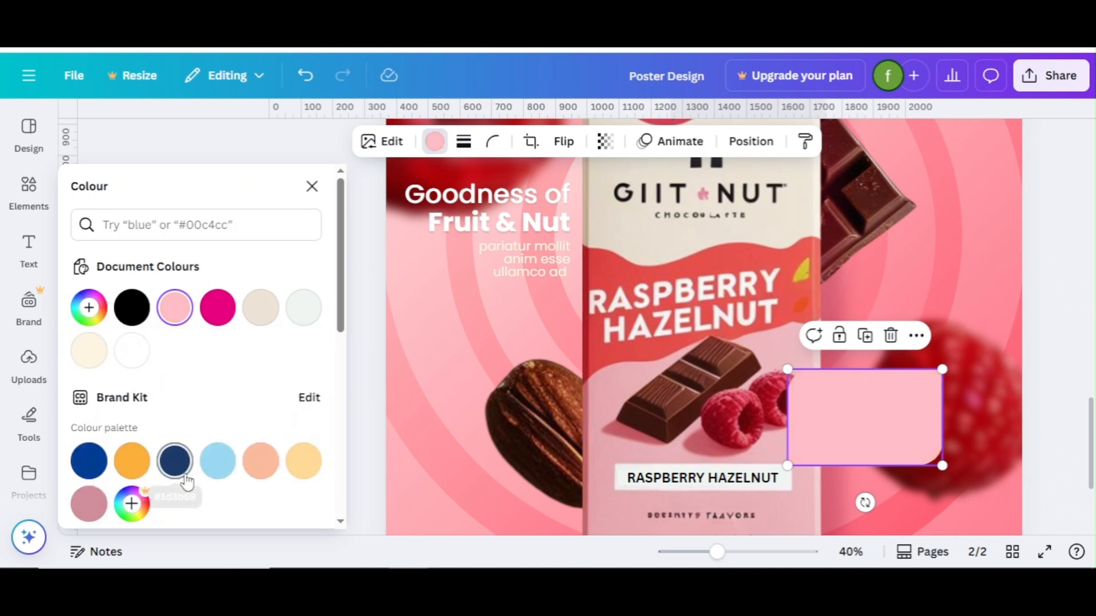
Step: Apply a Drop shadow effect to the light pink rectangle
click(372, 143)
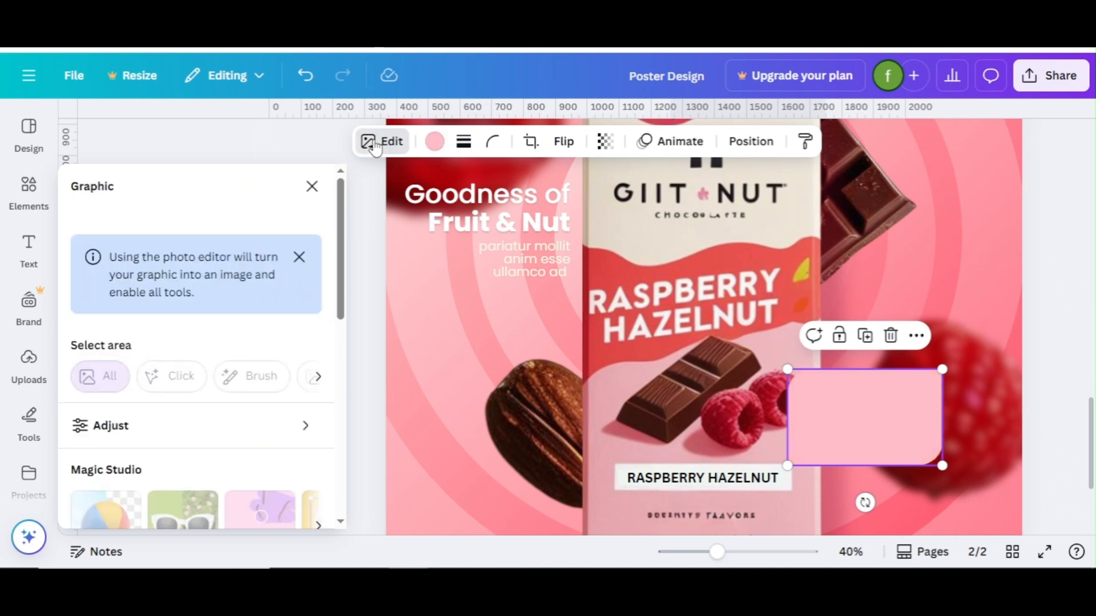
scroll(103, 376, down, 5)
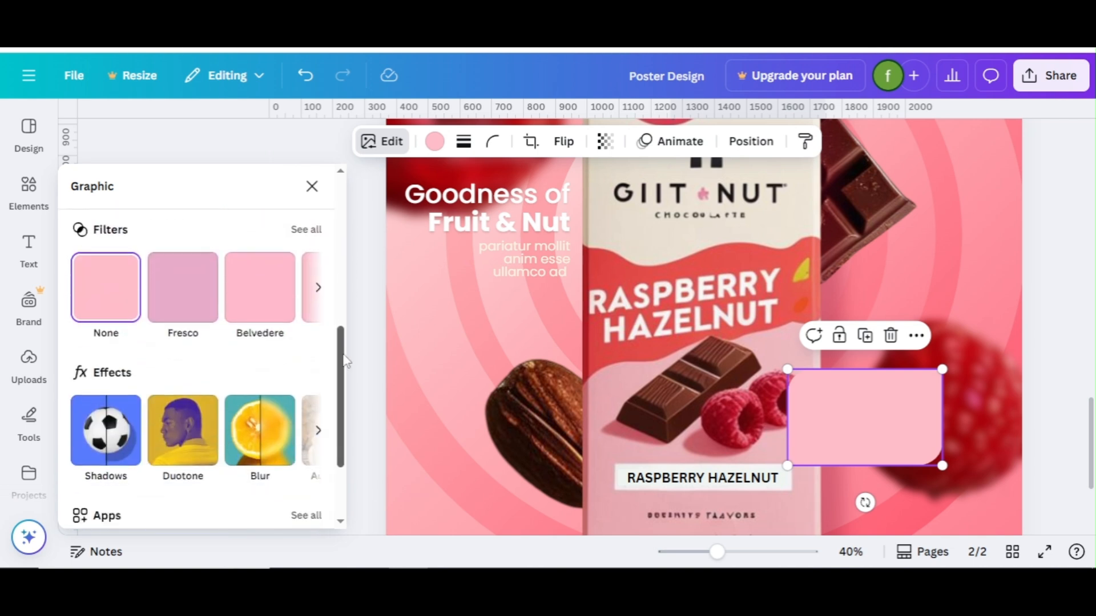
click(103, 377)
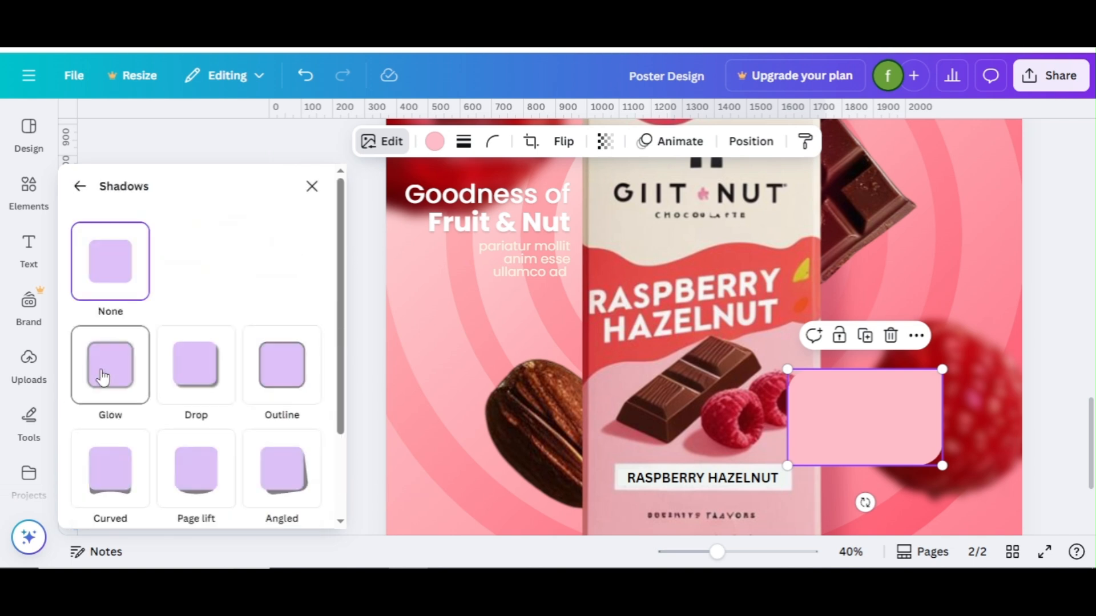
click(183, 392)
drag(343, 333, 342, 473)
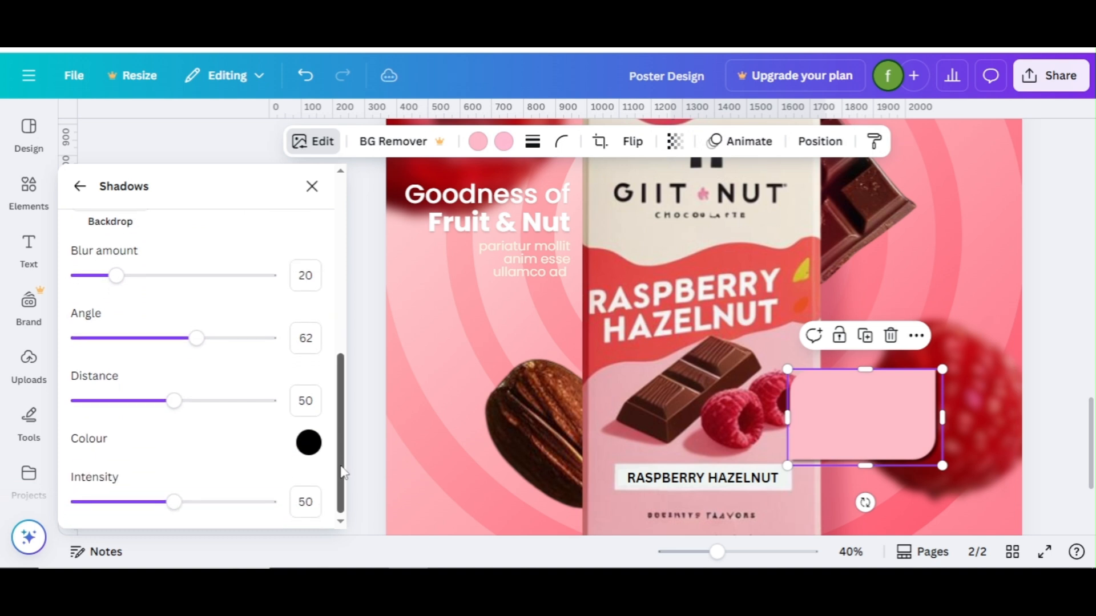
Step: Set the rectangle's drop shadow to blur amount 100, distance 90 and intensity 55
click(308, 274)
key(BackSpace)
key(BackSpace)
text(100)
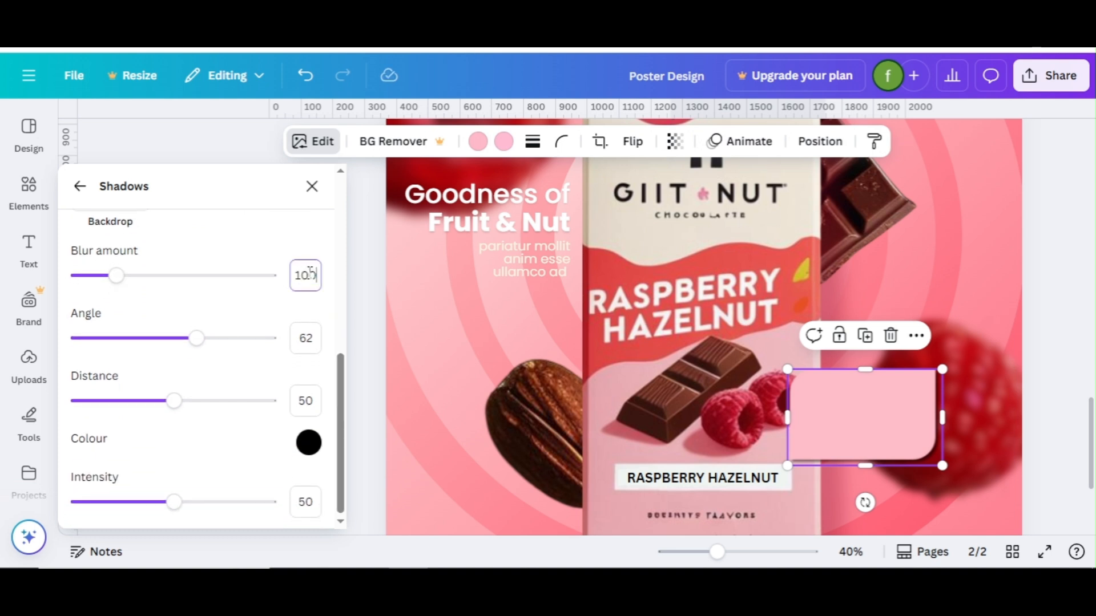
click(308, 393)
text(90)
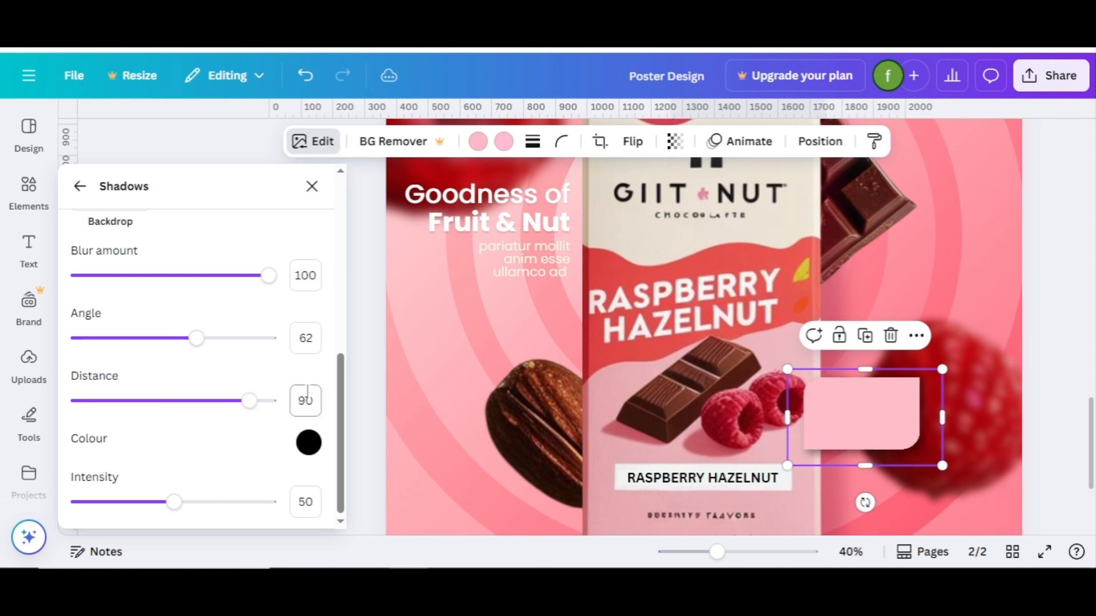
click(313, 505)
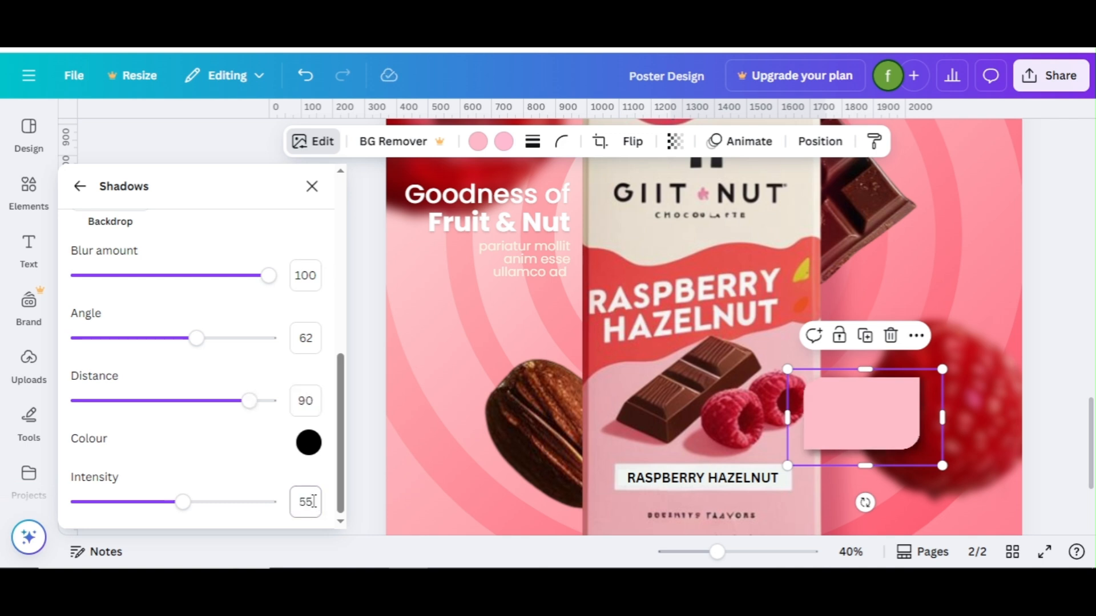
Step: Set the light pink rectangle's drop shadow colour to #890019
click(310, 451)
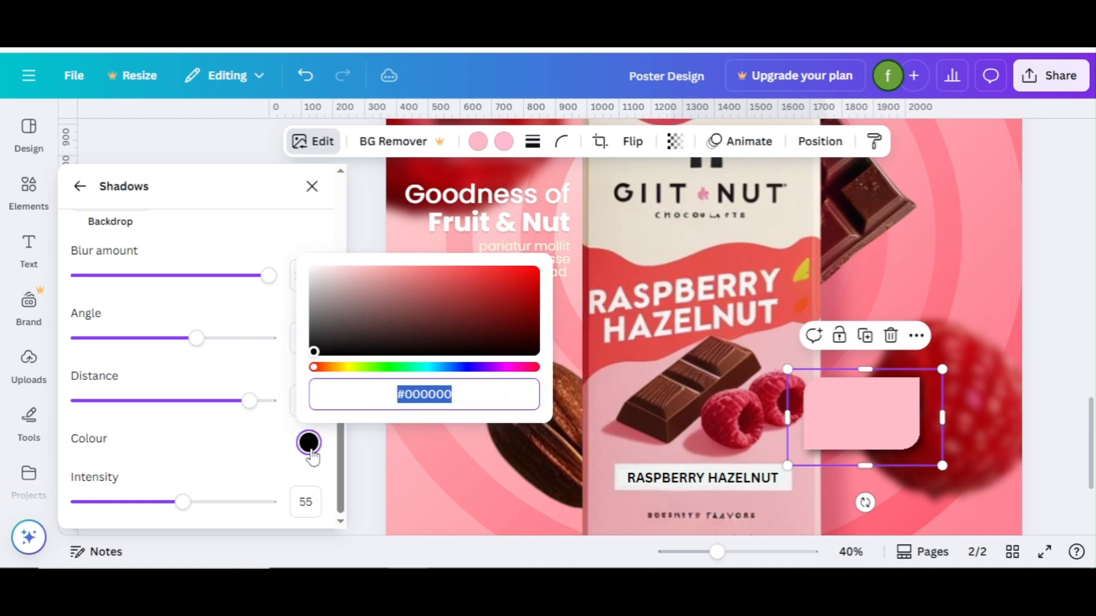
text(#8)
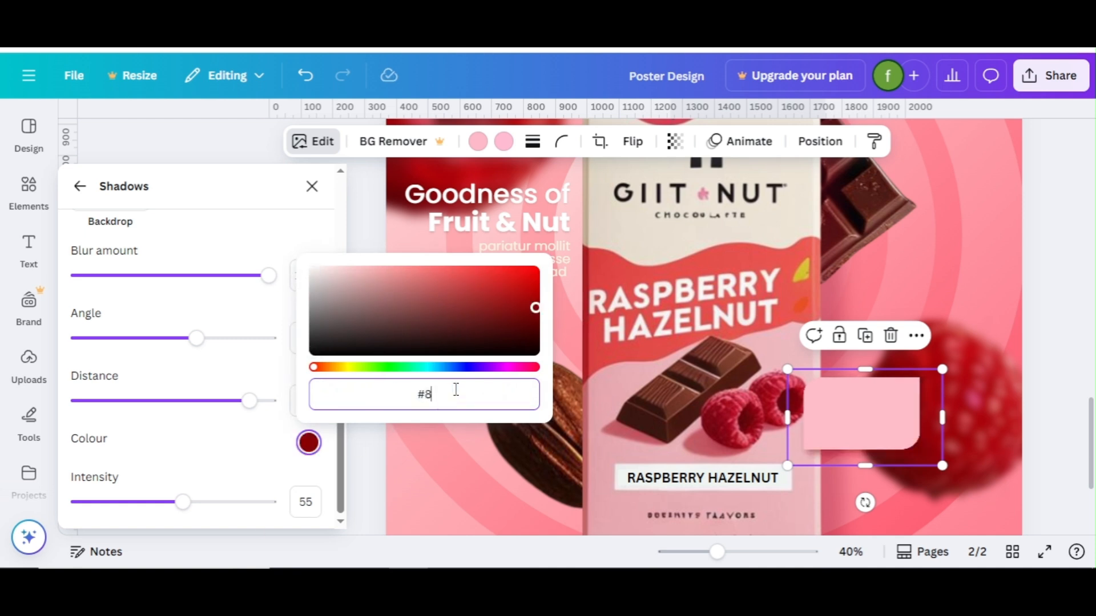
text(90019)
Step: Examine the chocolate bar's drop shadow settings and compare them with those of the light pink rectangle
click(619, 348)
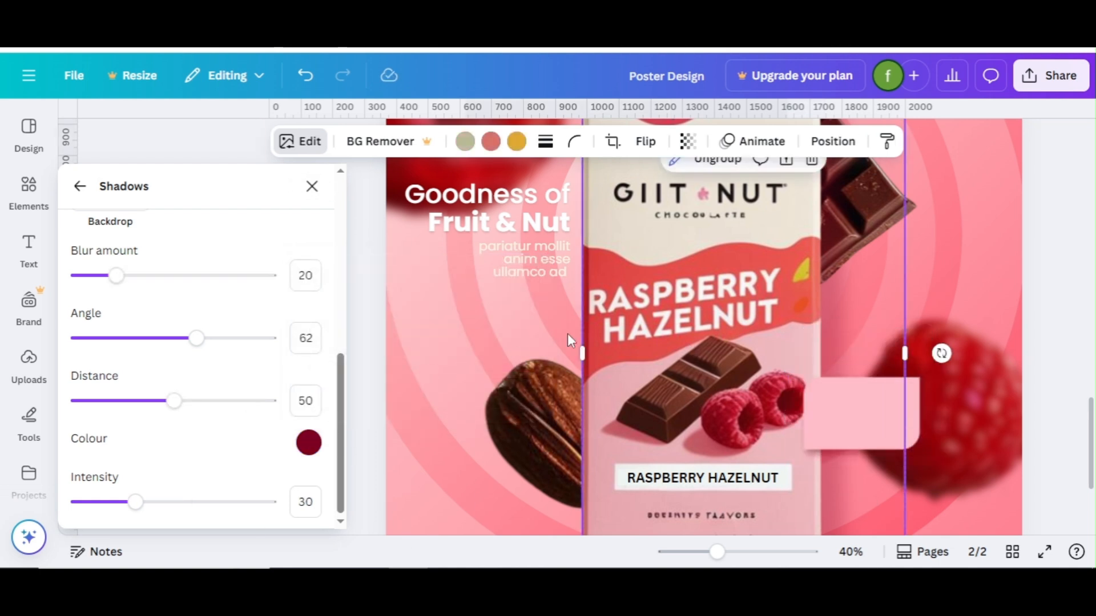
drag(717, 551, 696, 549)
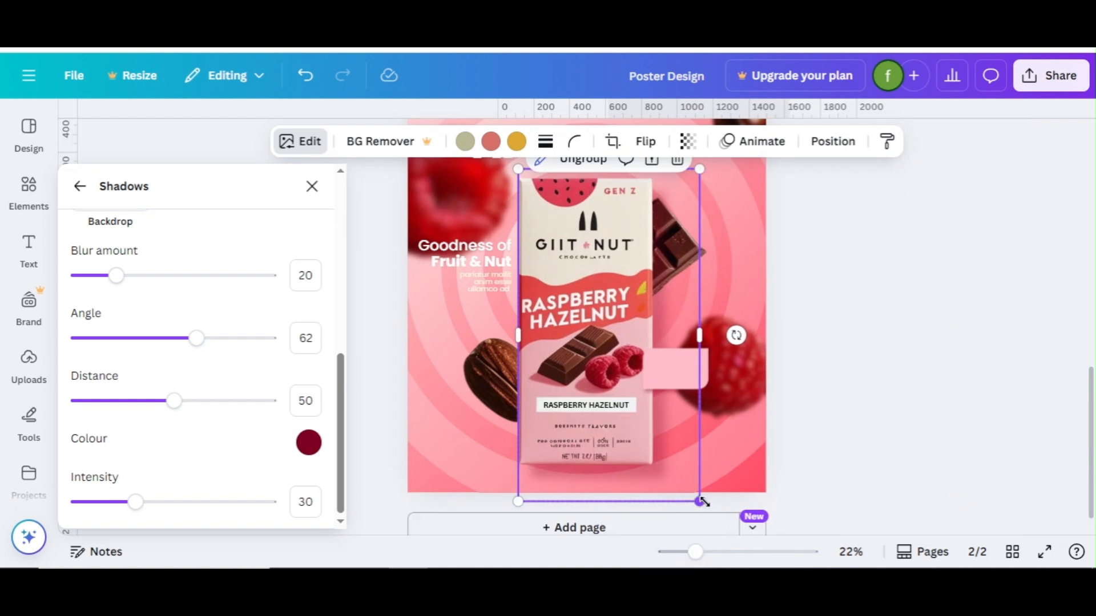
click(703, 502)
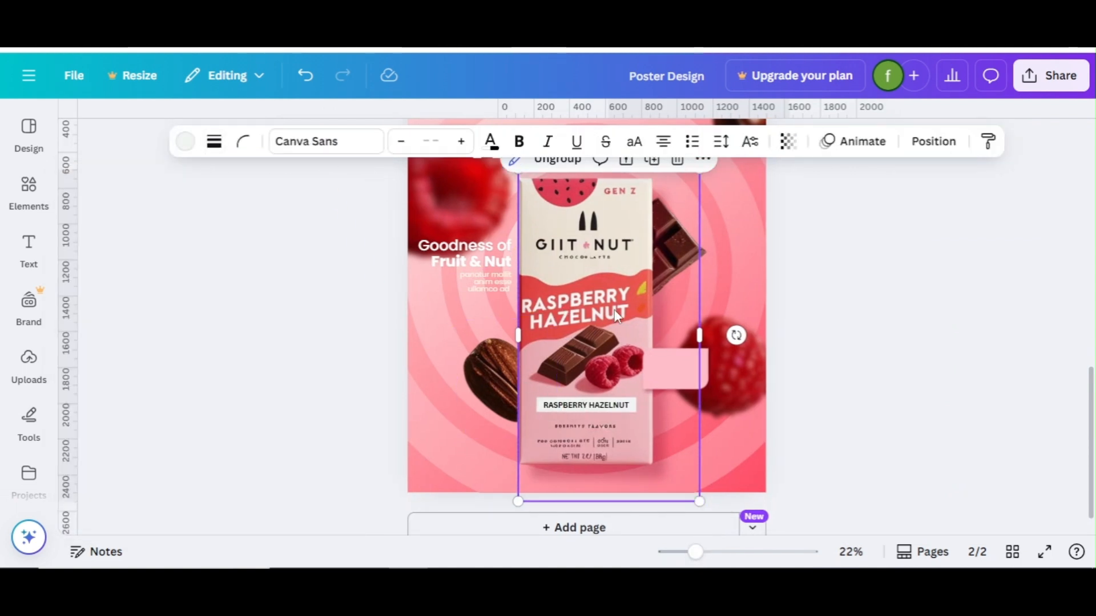
click(636, 301)
click(309, 150)
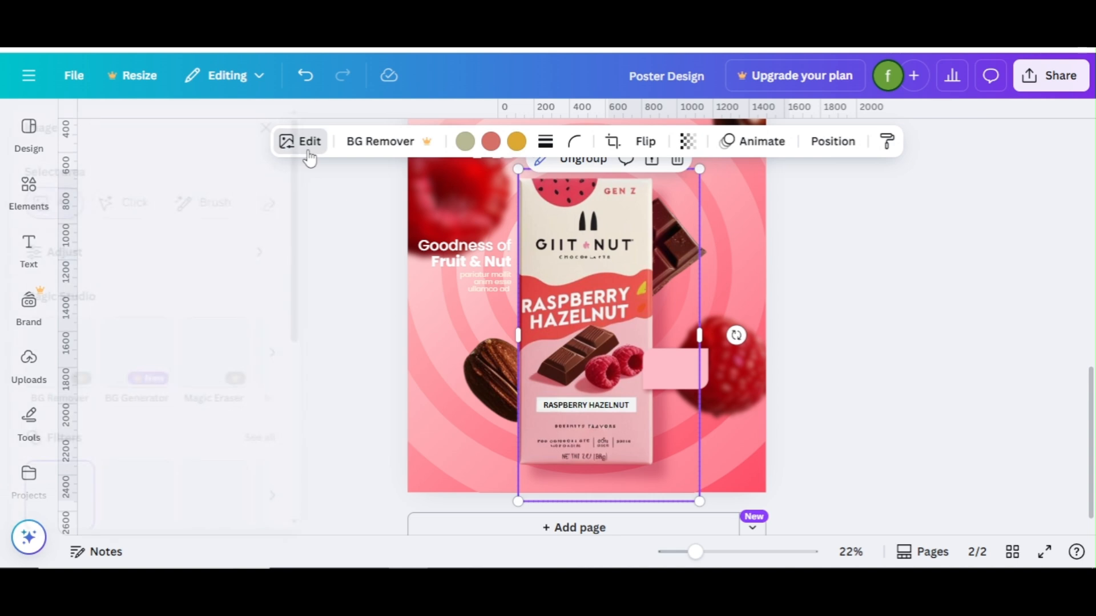
drag(341, 261, 355, 413)
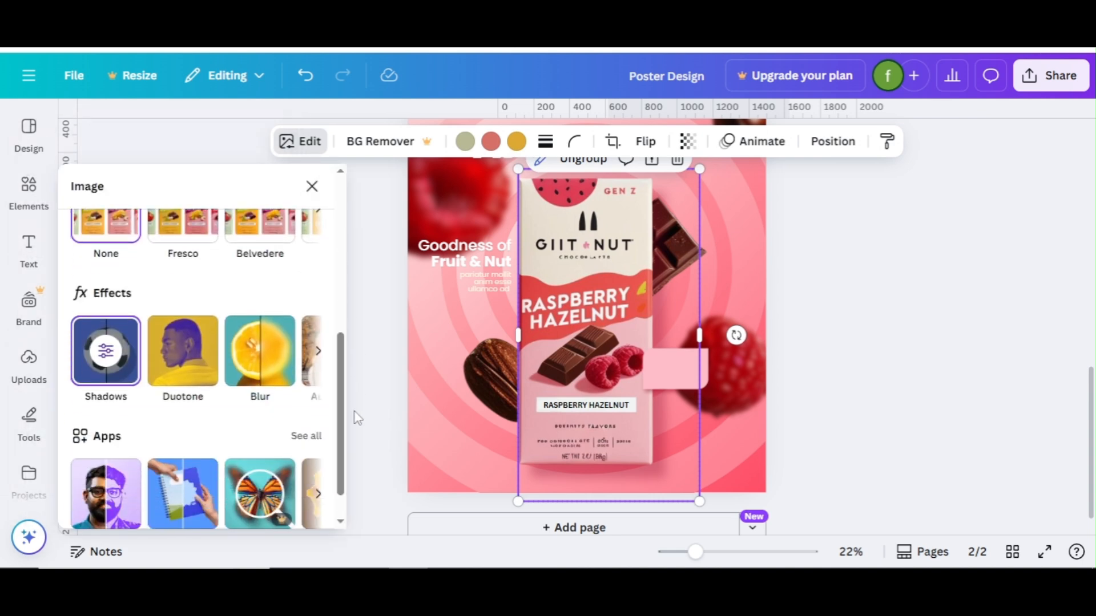
click(108, 354)
scroll(342, 240, down, 2)
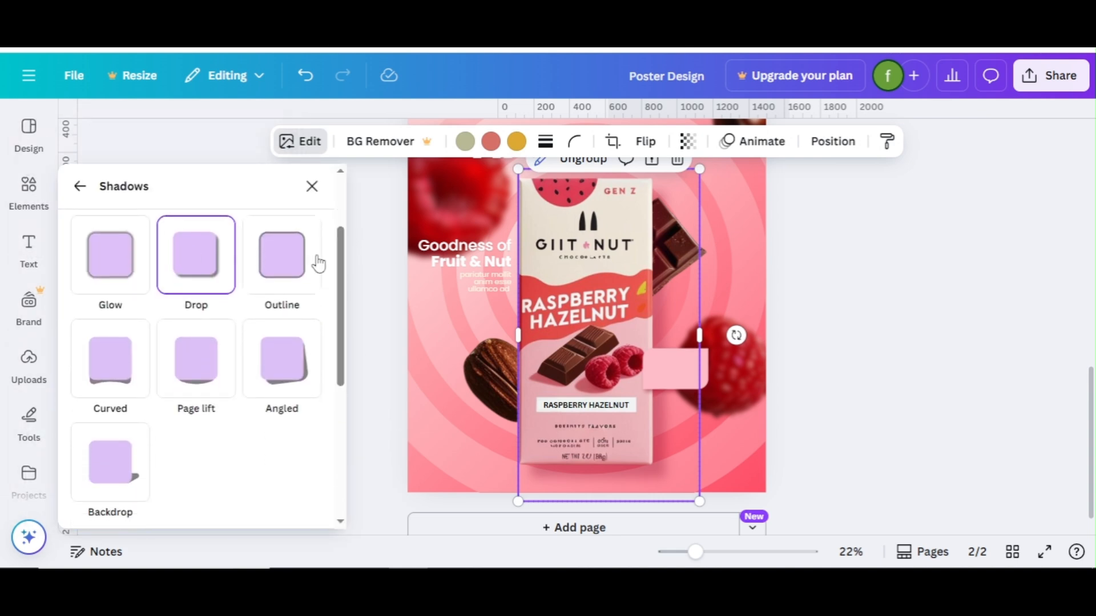
drag(344, 253, 346, 381)
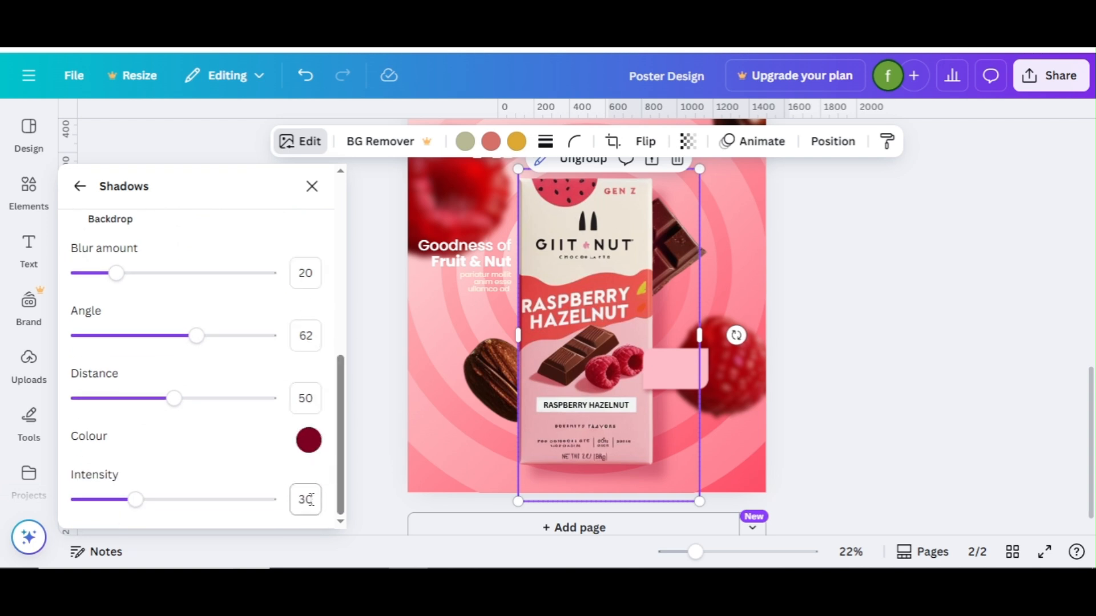
click(648, 388)
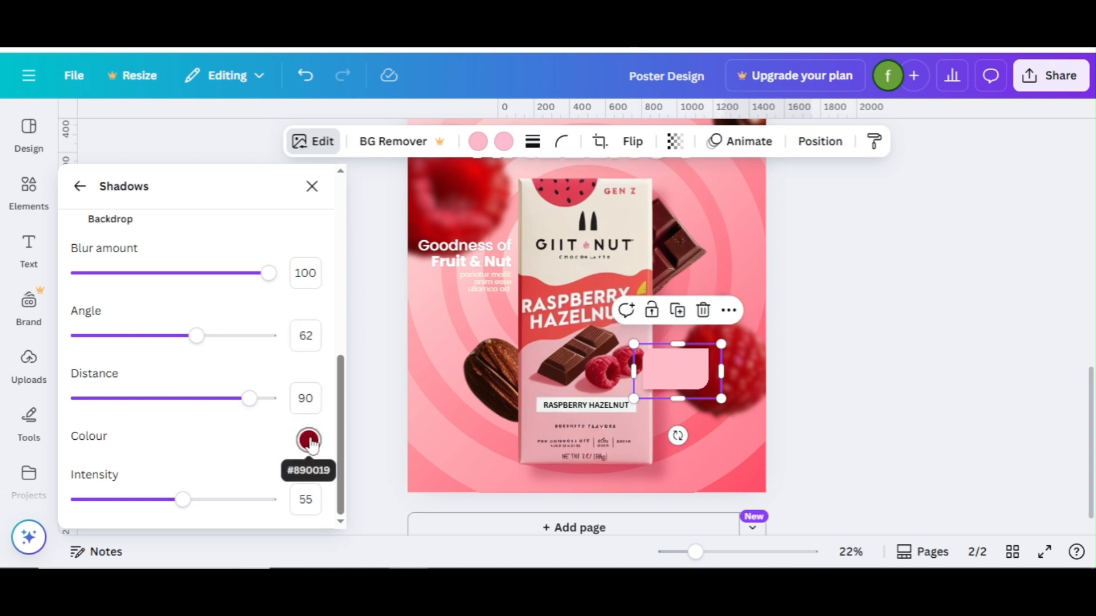
click(312, 186)
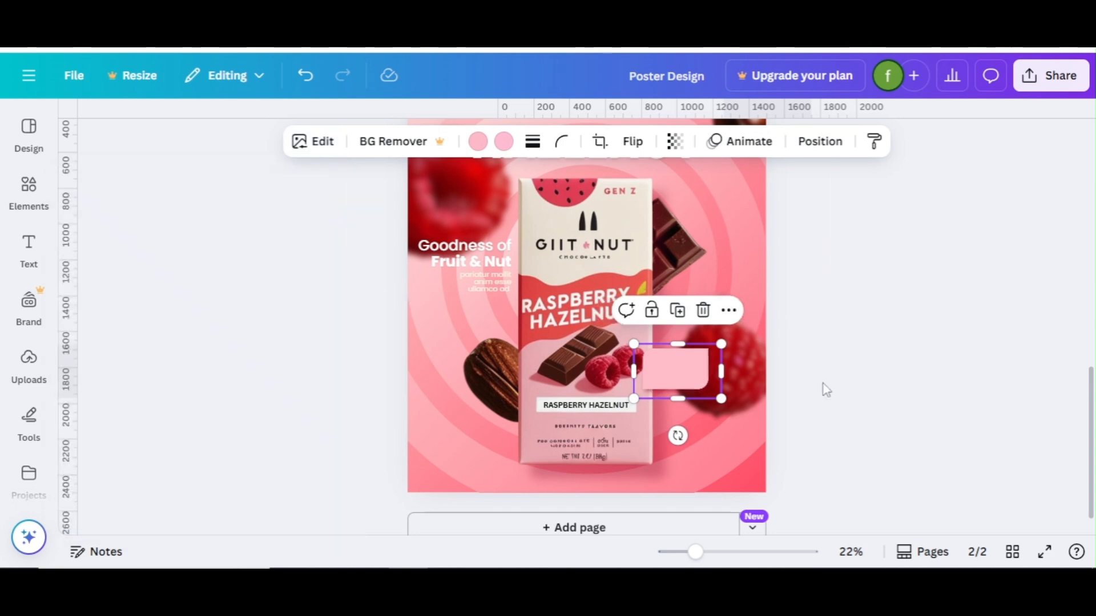
Step: Enlarge the light pink rectangle and position it across the chocolate bar's lower right edge and the blurred raspberry
click(717, 553)
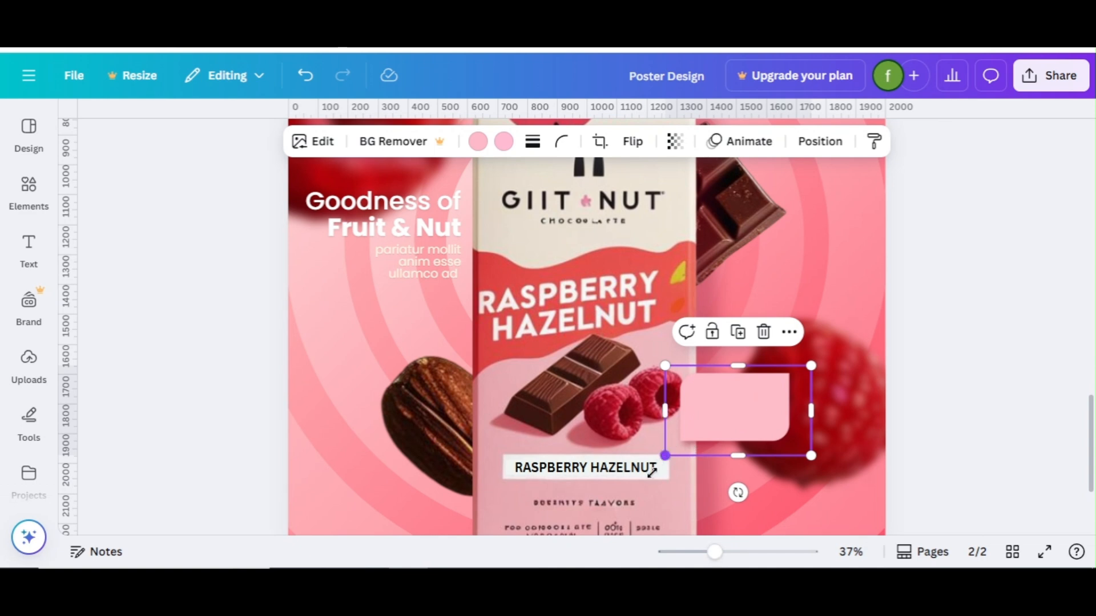
drag(653, 469, 638, 483)
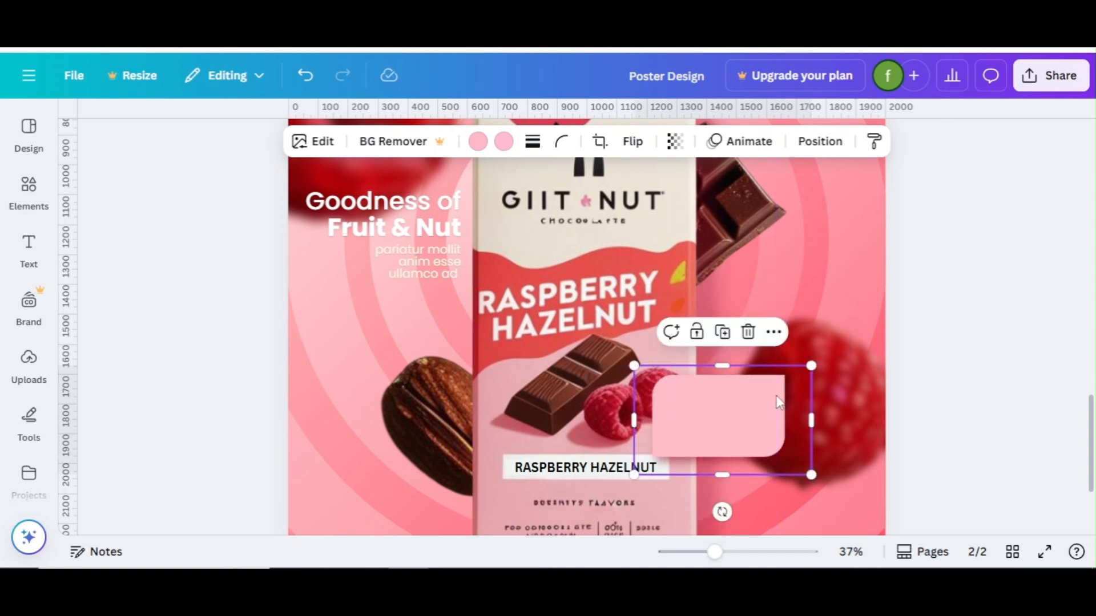
drag(777, 402, 783, 400)
drag(818, 367, 836, 359)
click(954, 388)
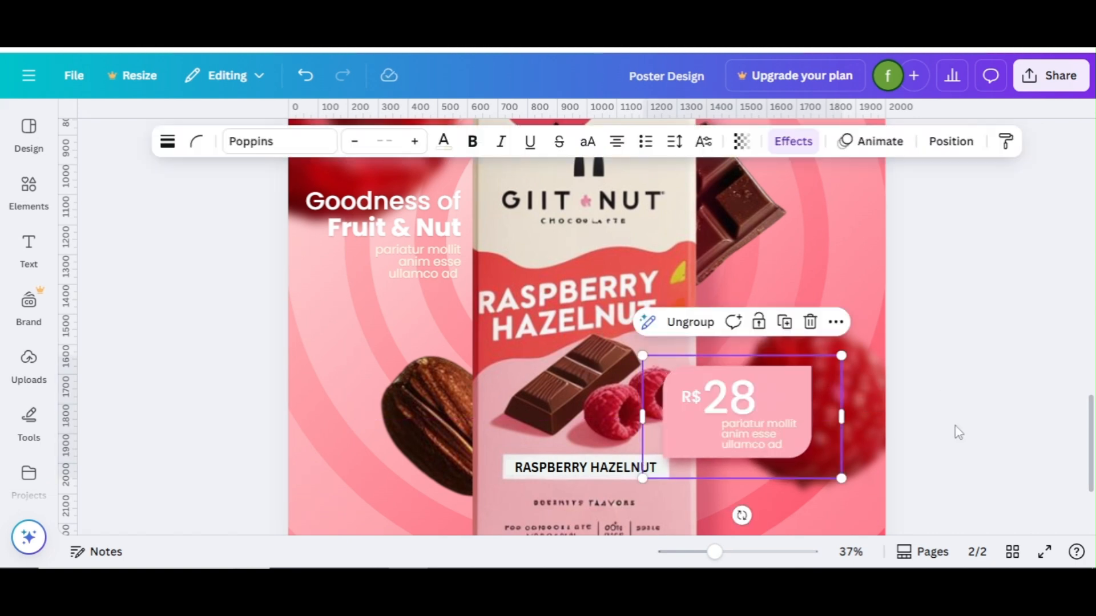
click(955, 426)
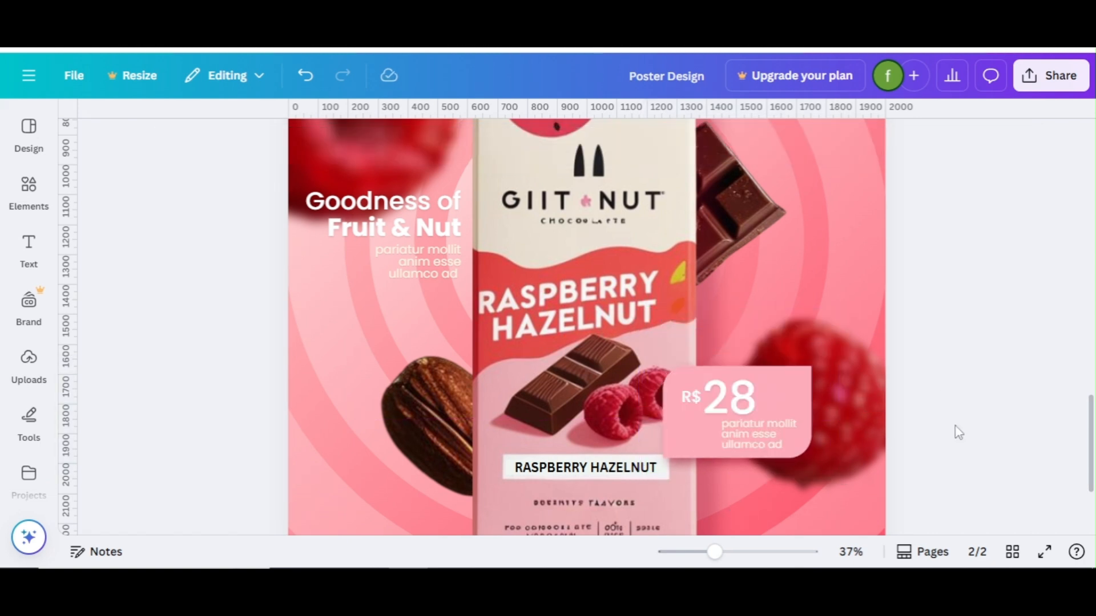
click(691, 552)
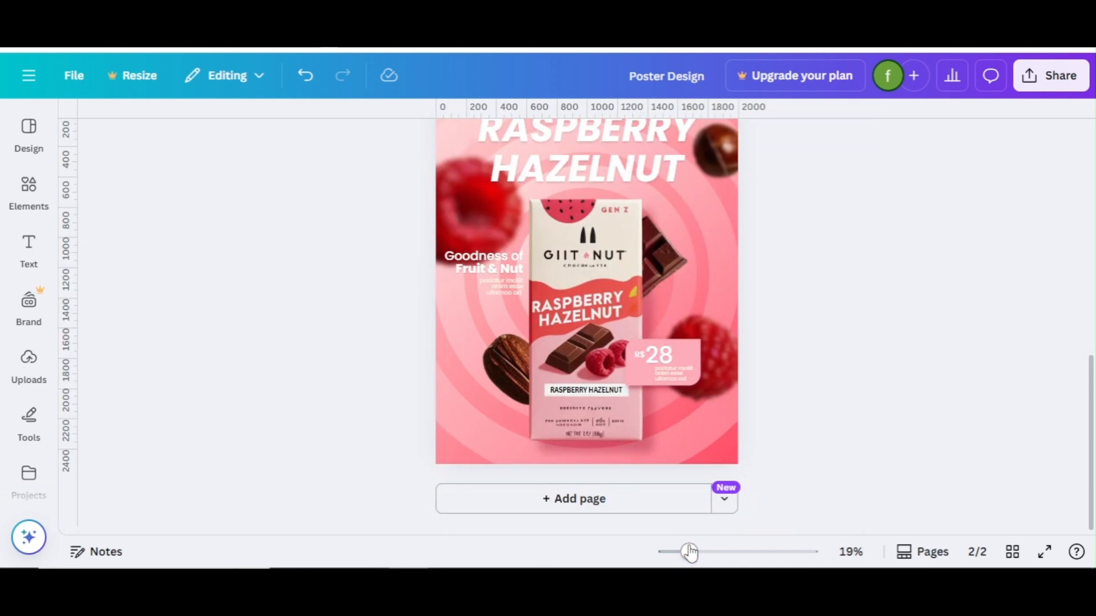
scroll(1091, 397, up, 2)
scroll(1092, 397, down, 1)
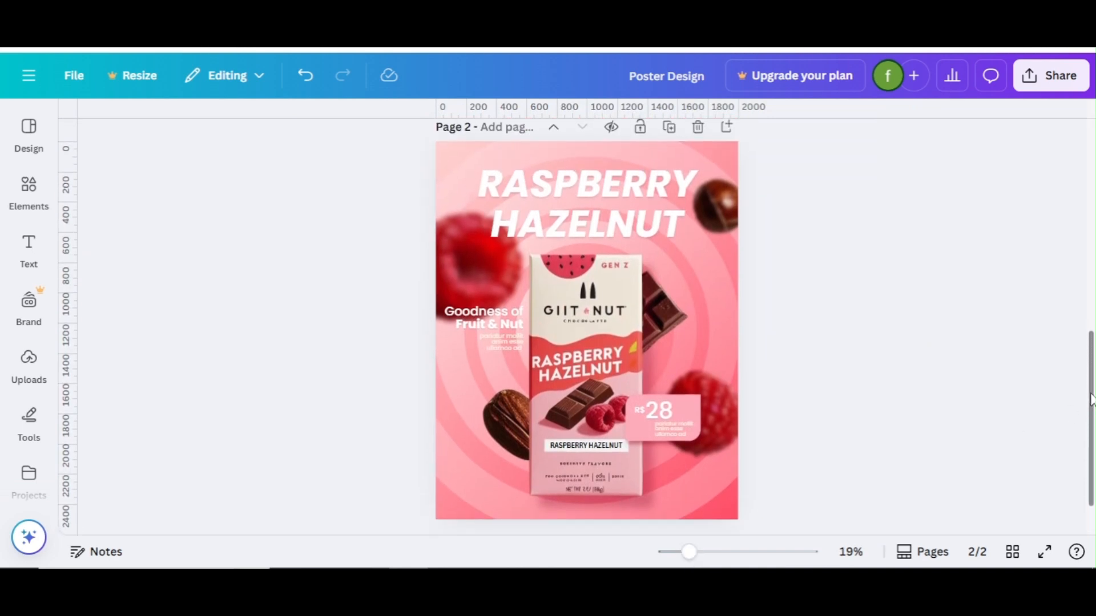
drag(689, 553, 687, 557)
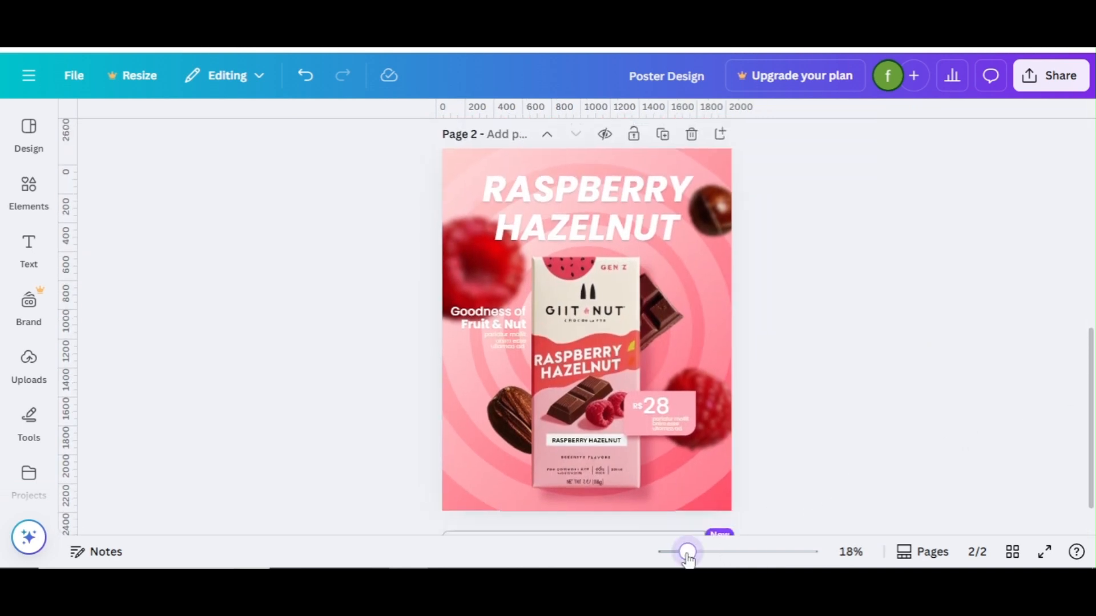